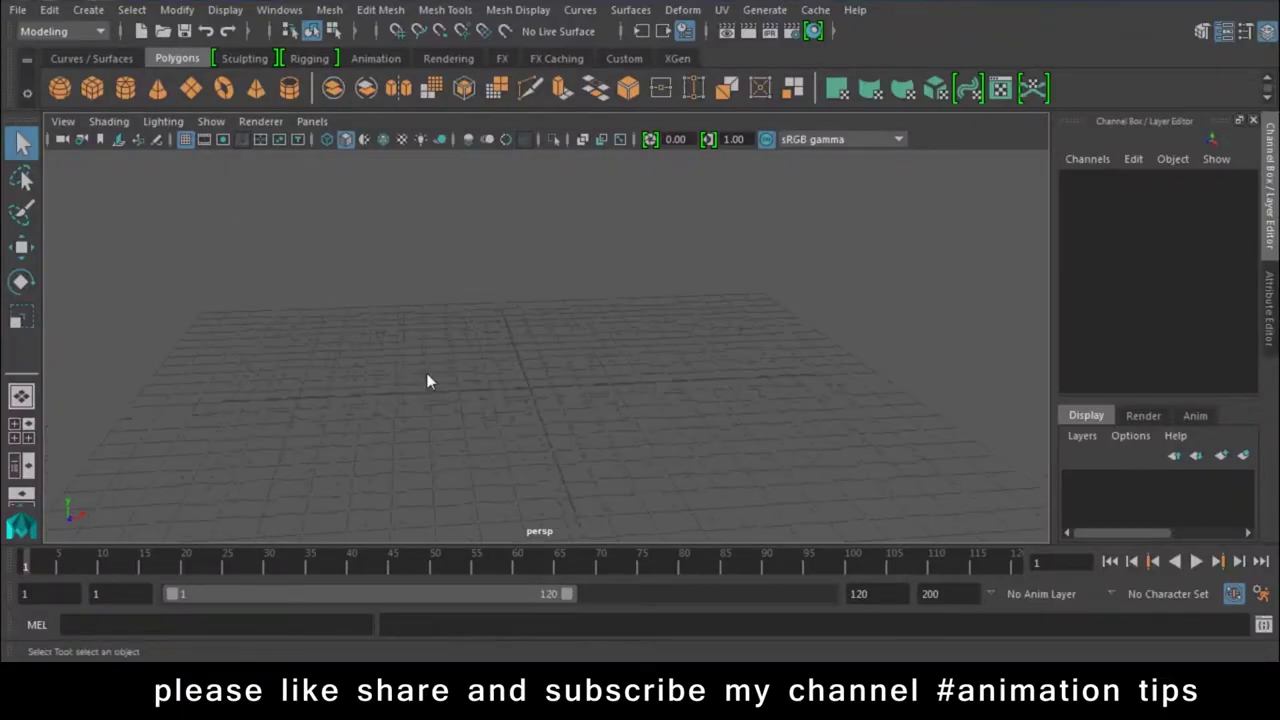
- With the Rigging shelf's Joint Tool, place four joints in a straight line across the grid
mouse_move(603, 400)
left_mouse_down("alt")
mouse_move(637, 500)
mouse_move(520, 417)
left_mouse_up("alt")
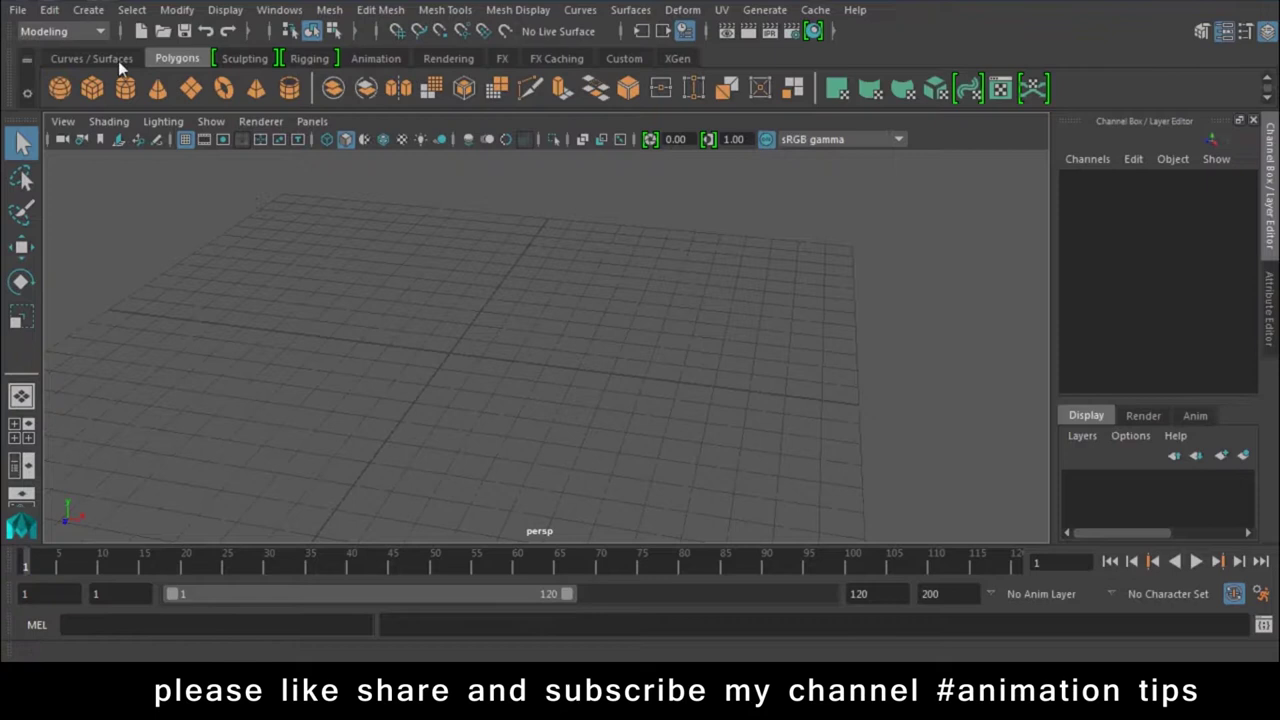
left_click(309, 59)
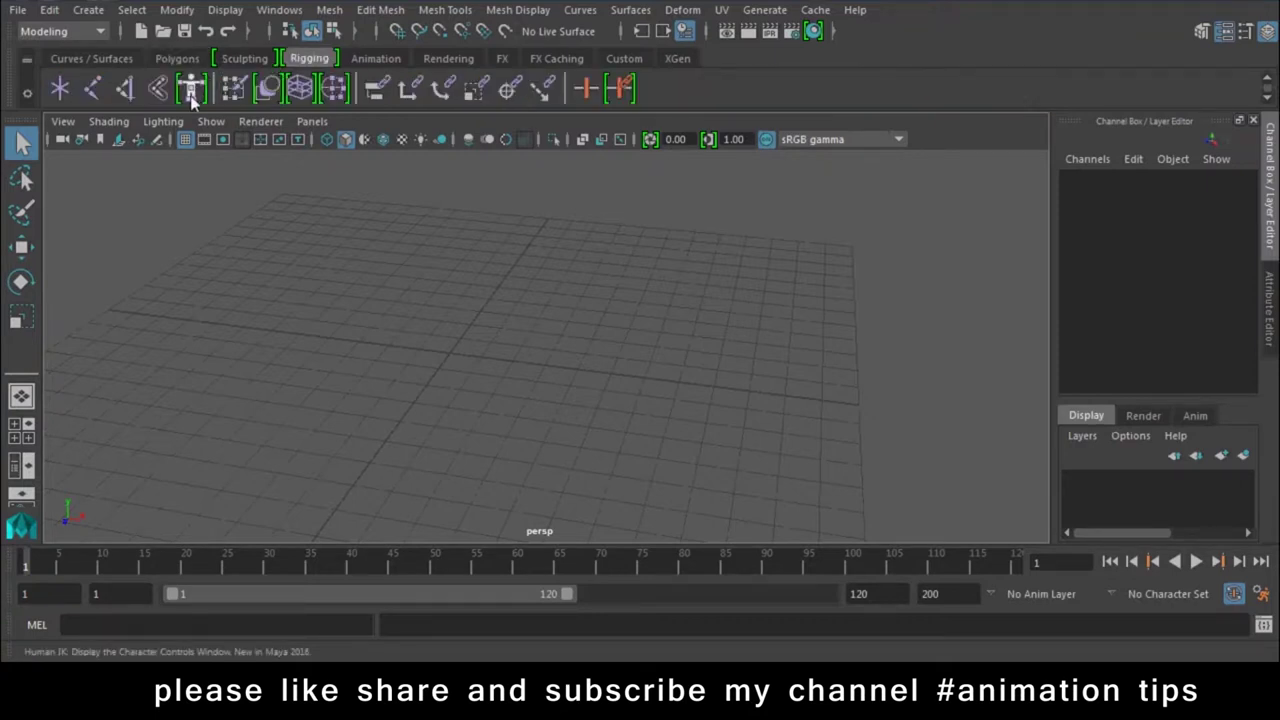
left_click(93, 89)
left_click_drag(521, 410, 422, 370, "alt")
left_click(395, 361)
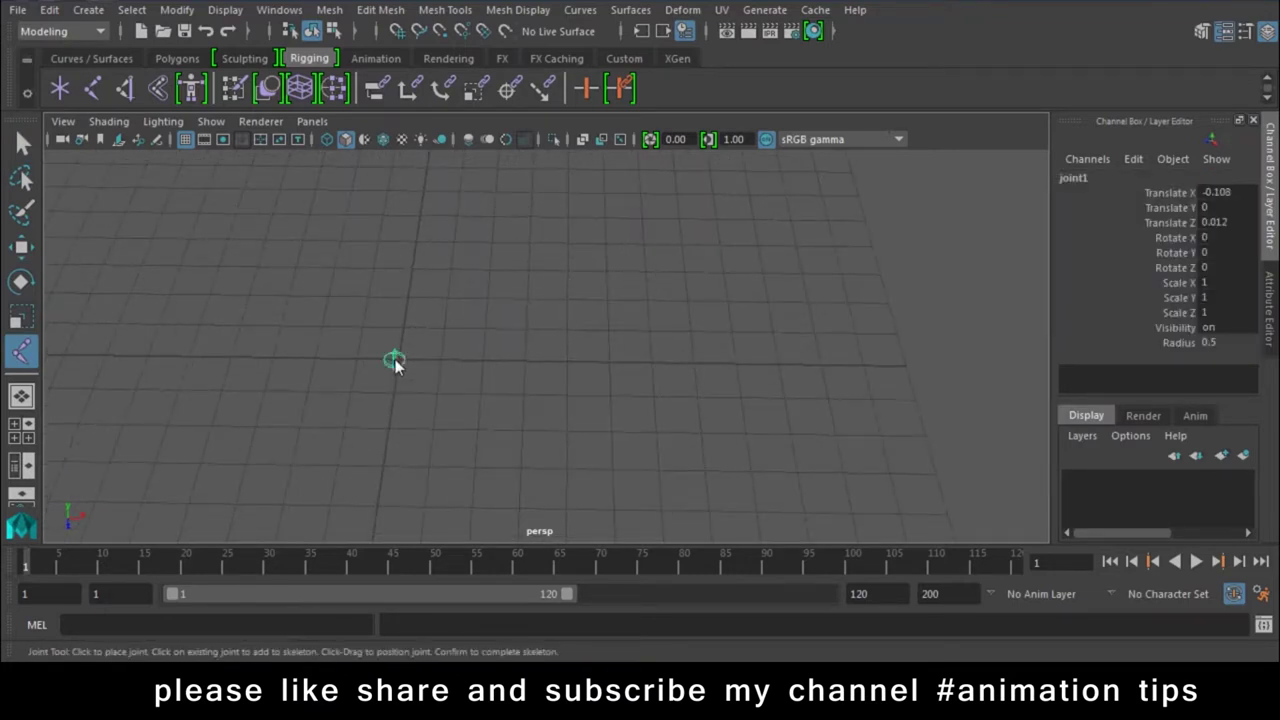
left_click(485, 362)
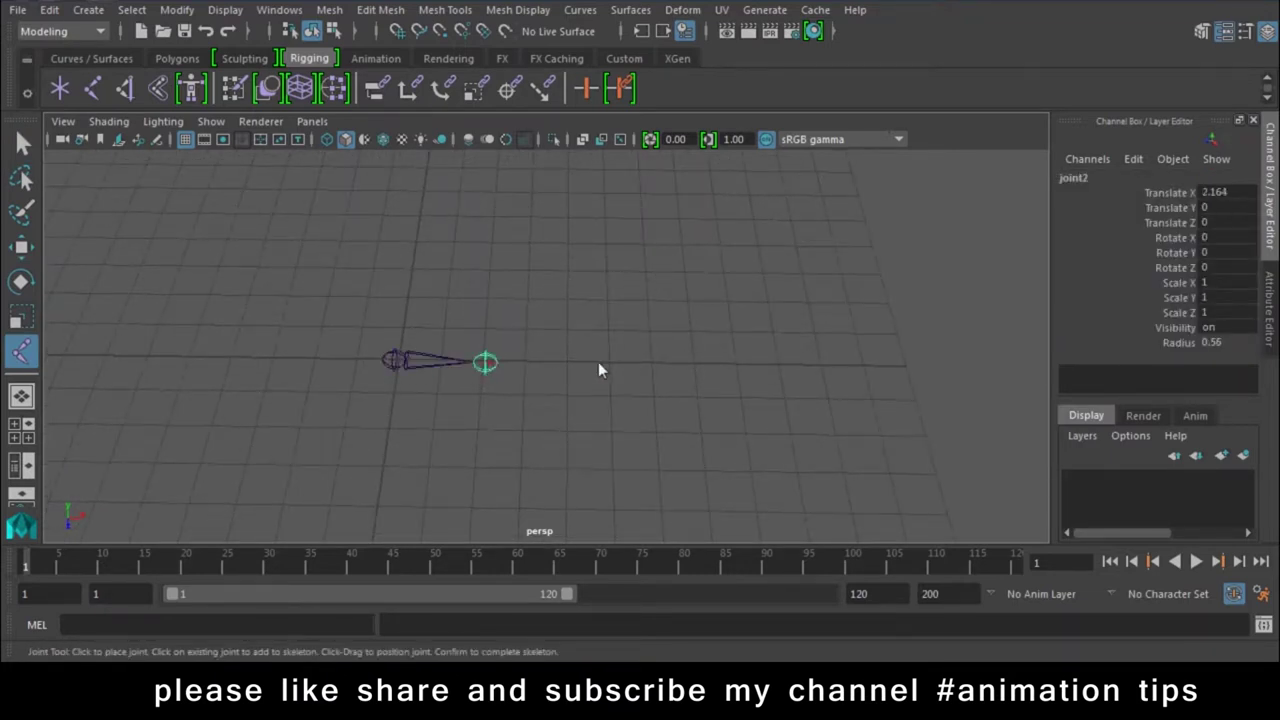
left_click(571, 361)
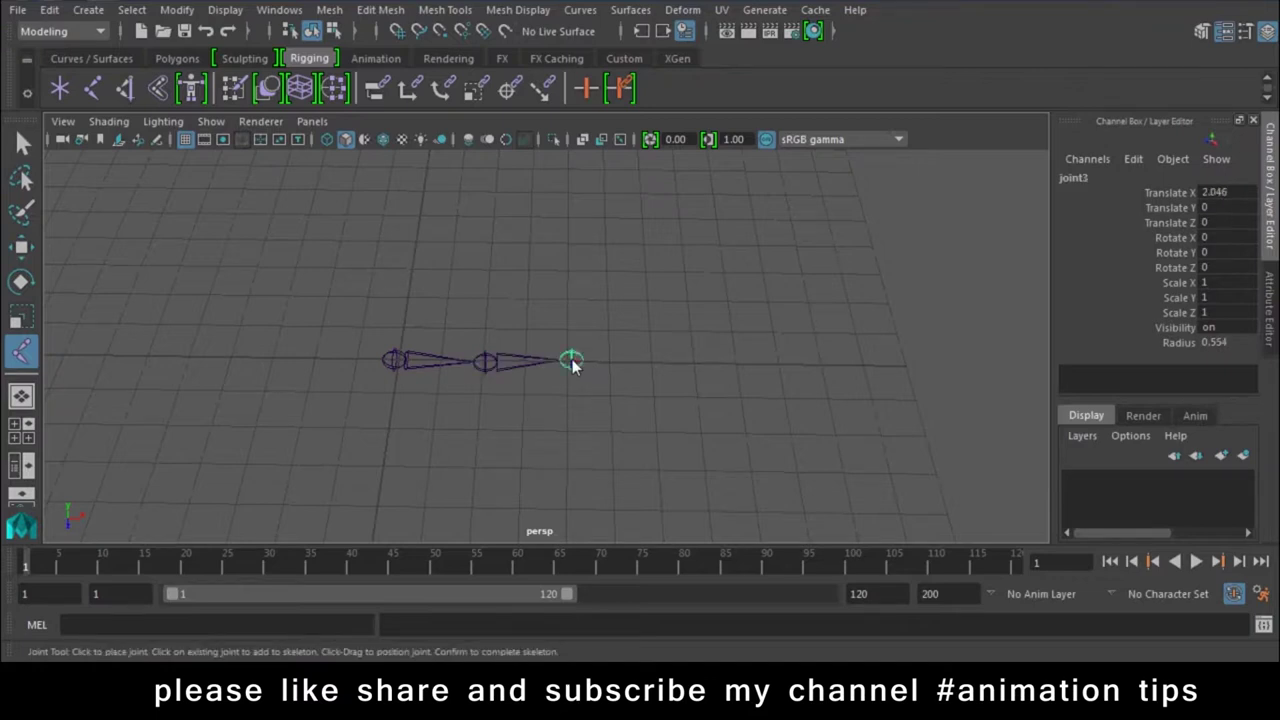
left_click(657, 366)
key("Return")
key("w")
mouse_move(633, 393)
left_mouse_down("alt")
mouse_move(549, 476)
mouse_move(615, 321)
left_mouse_up("alt")
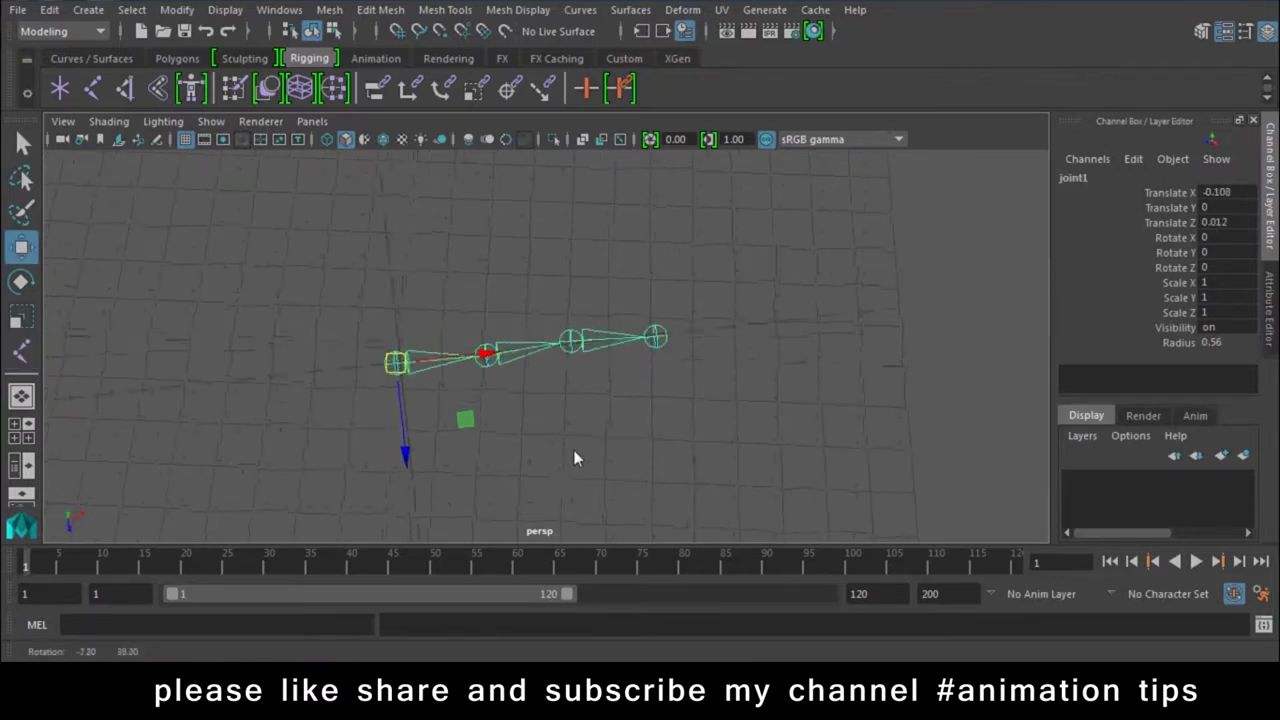
- Select the top joint, test a Translate X of 0, then undo it
middle_click_drag(615, 321, 562, 484, "alt")
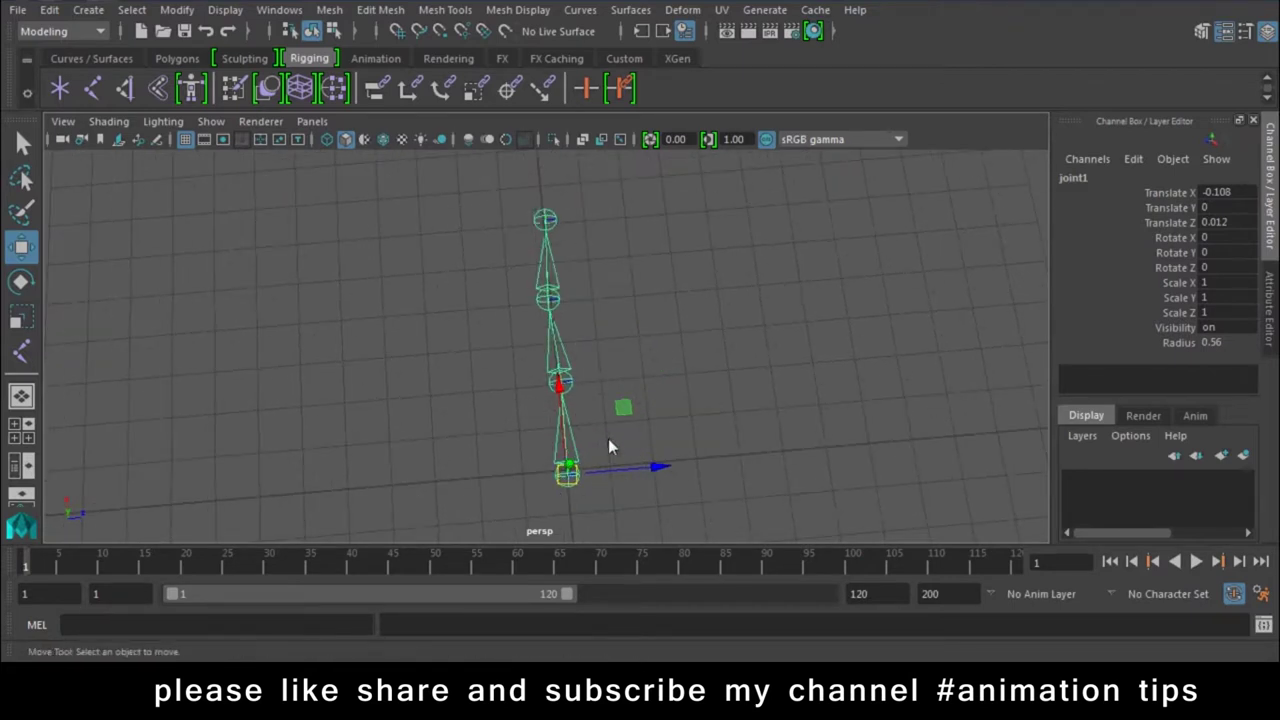
left_click(582, 471)
left_click(570, 390)
left_click(568, 386)
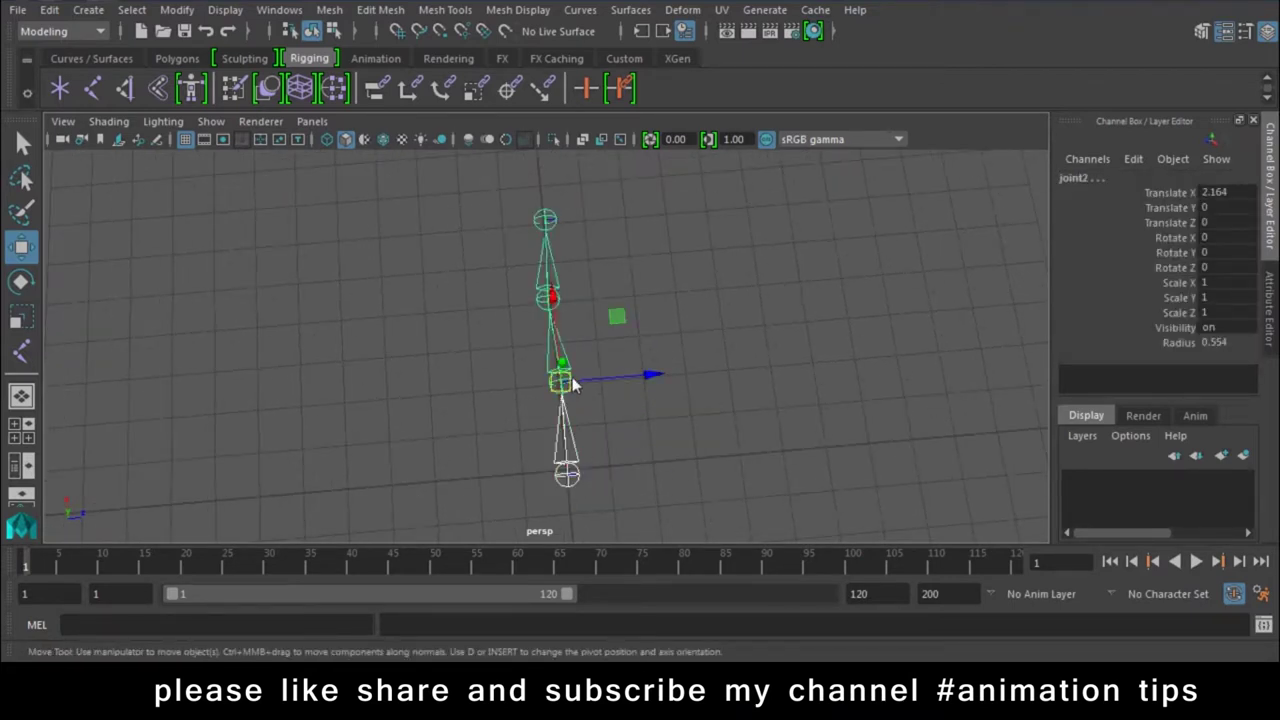
left_click(541, 303)
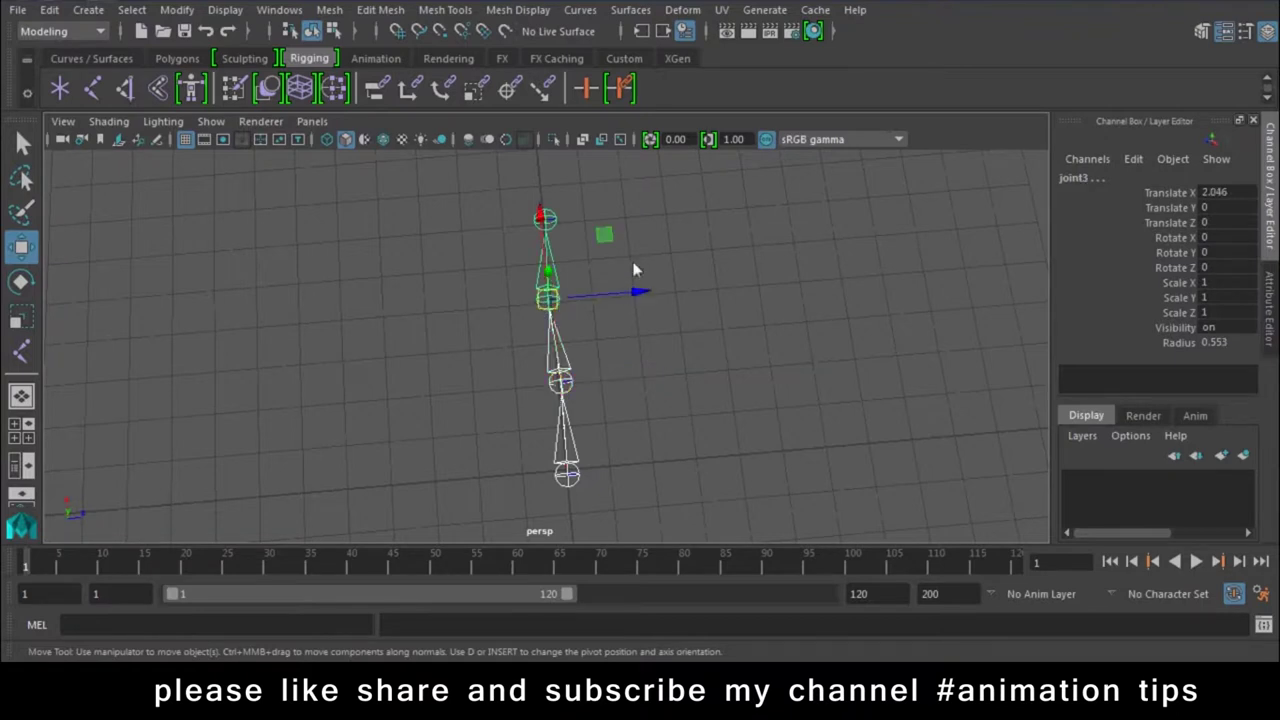
left_click(552, 218)
double_click(1238, 198)
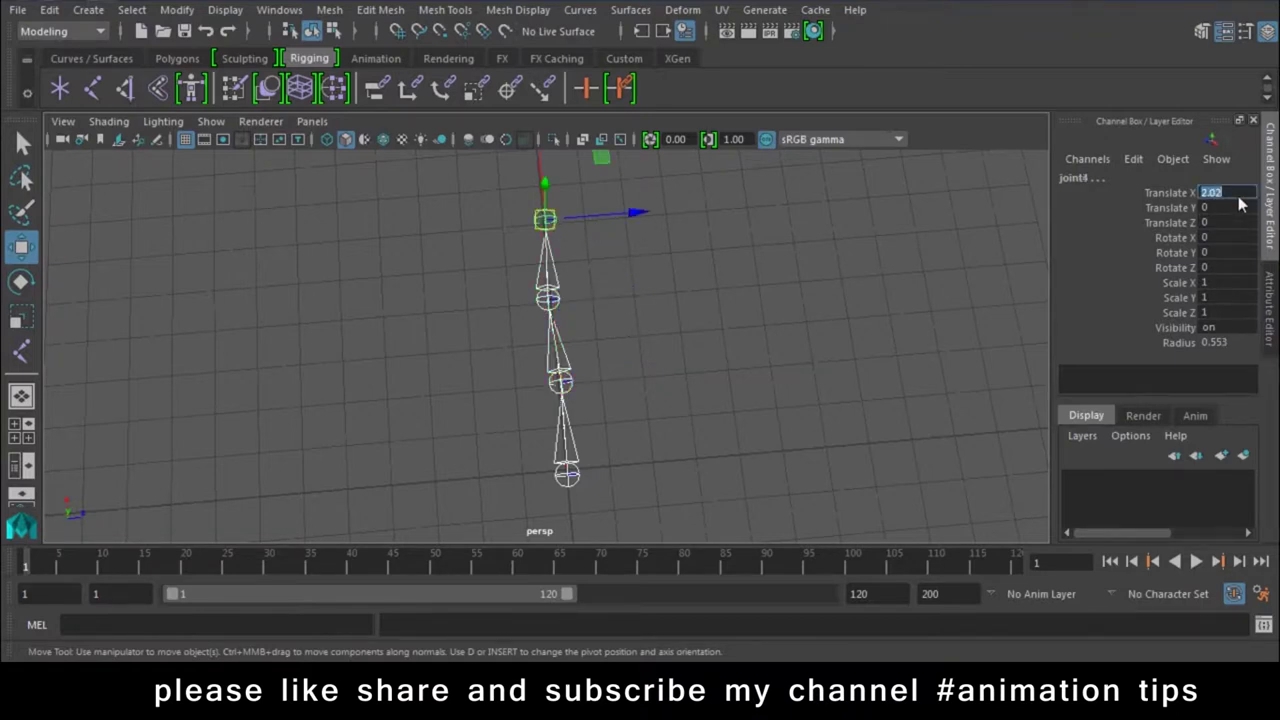
type("0")
key("Return")
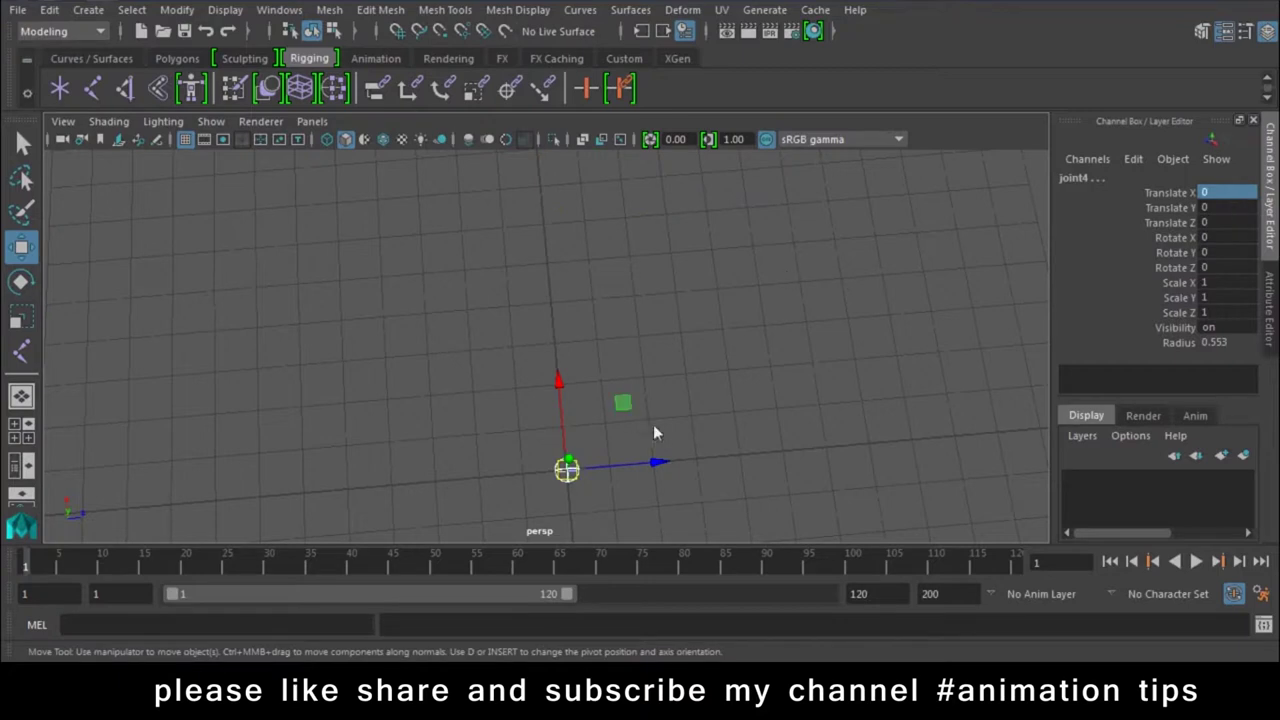
key("ctrl+z")
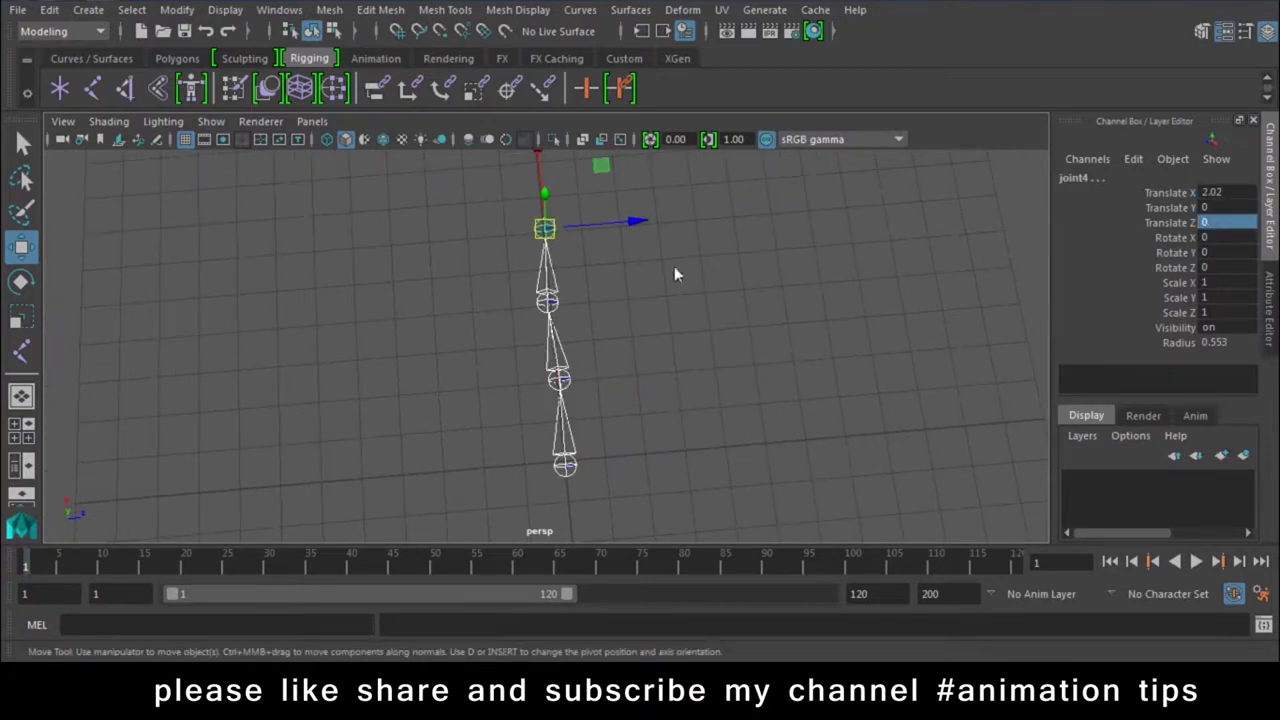
- Nudge the third joint slightly sideways off the straight line
left_click(574, 337)
left_click(566, 369)
left_click(580, 330)
left_click(580, 301)
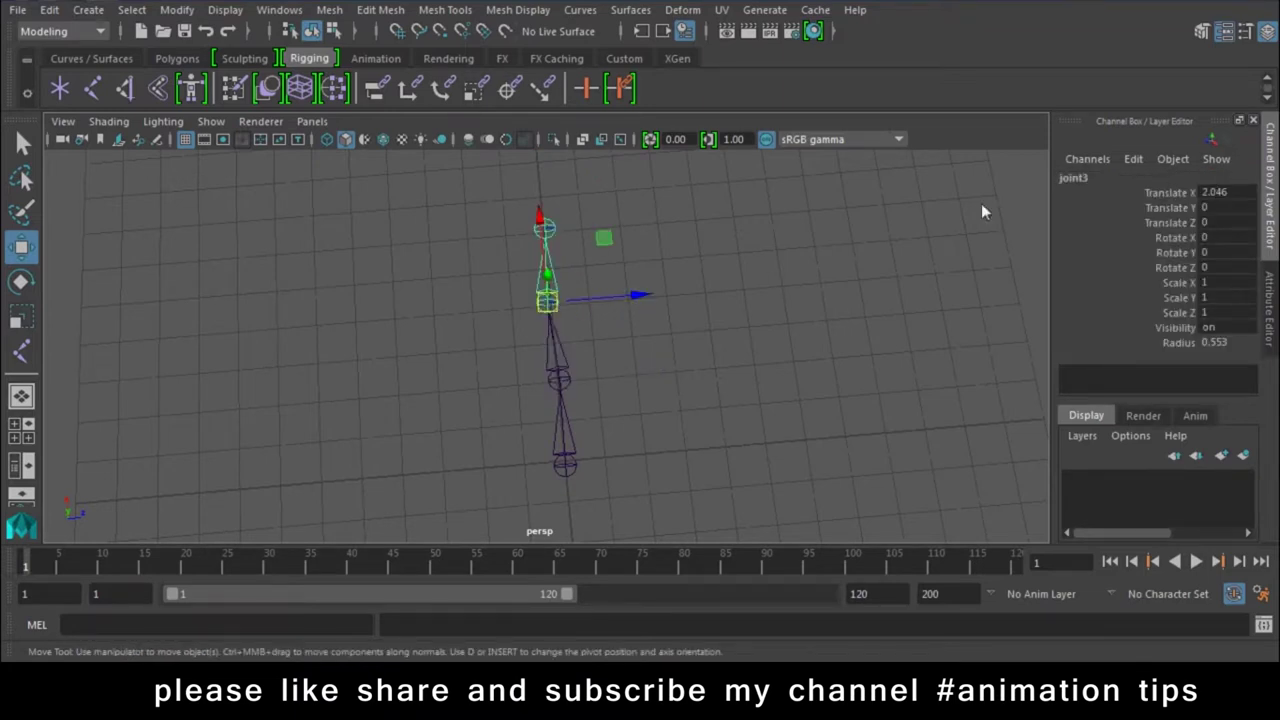
left_click_drag(638, 294, 645, 294)
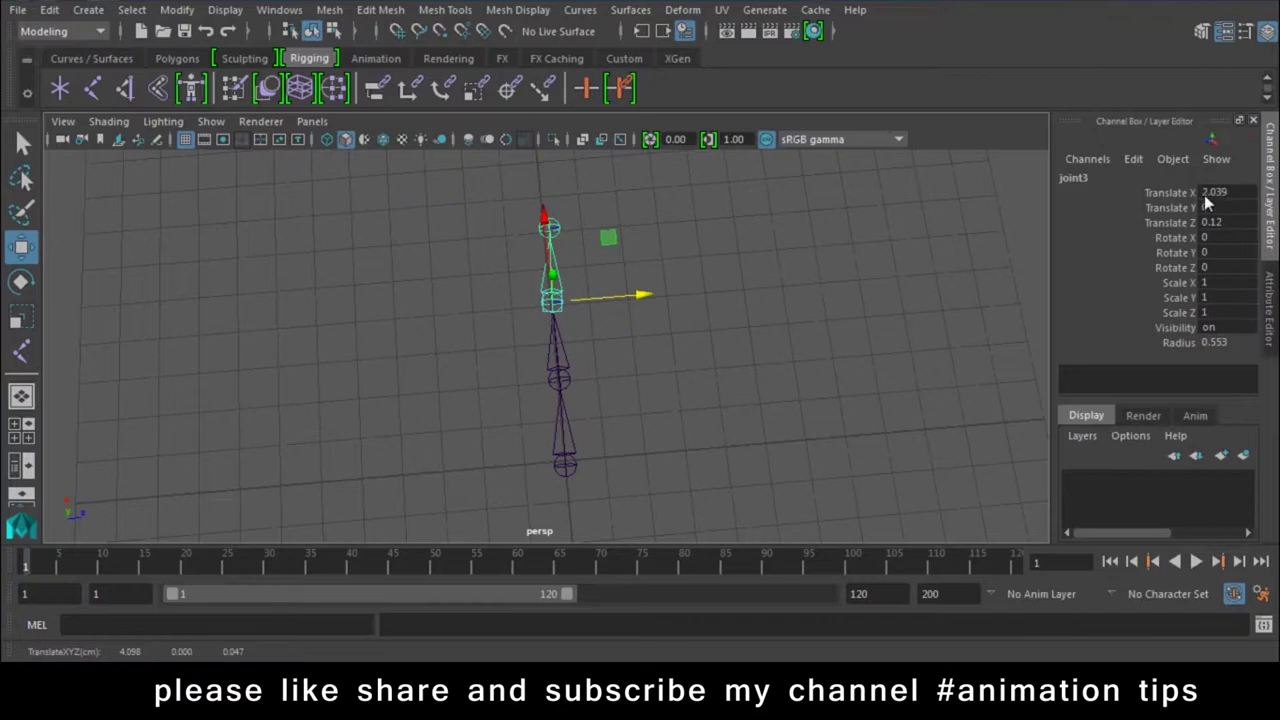
key("ctrl+z")
key("shift+z")
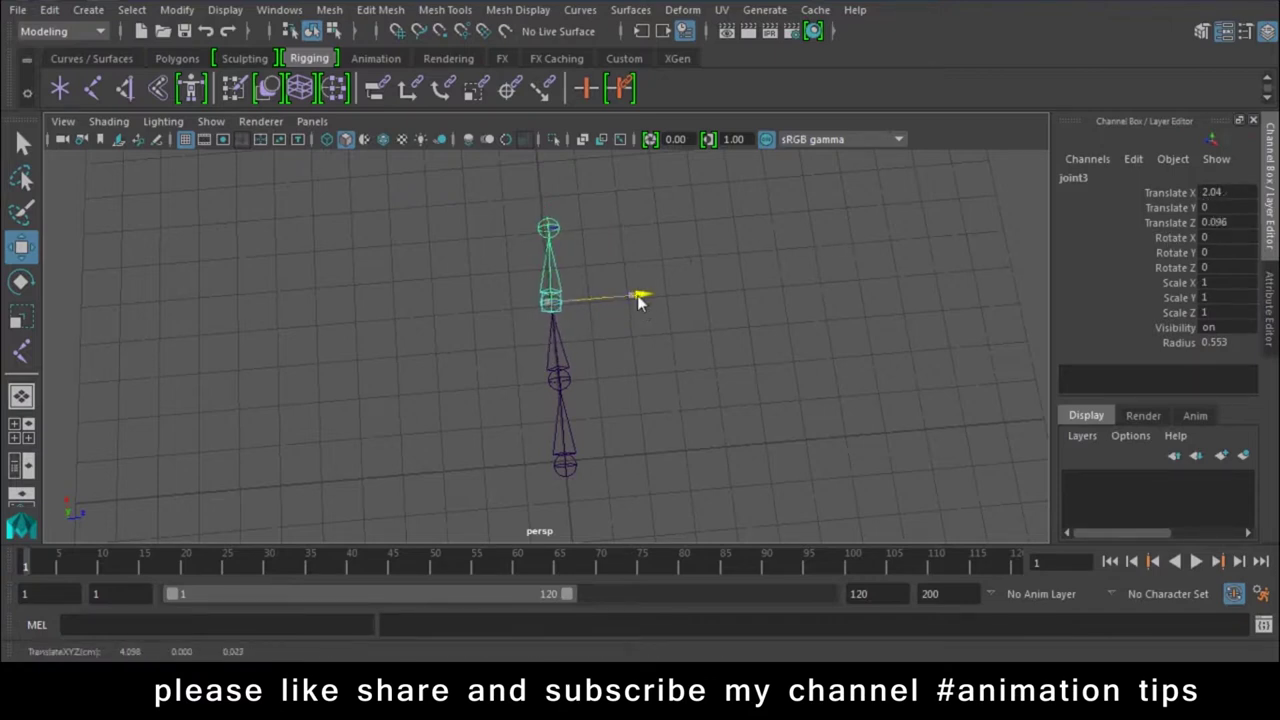
- Nudge the top joint slightly sideways so the chain bends a little
left_click(555, 229)
key("ctrl+z")
key("shift+z")
left_click_drag(638, 222, 635, 226)
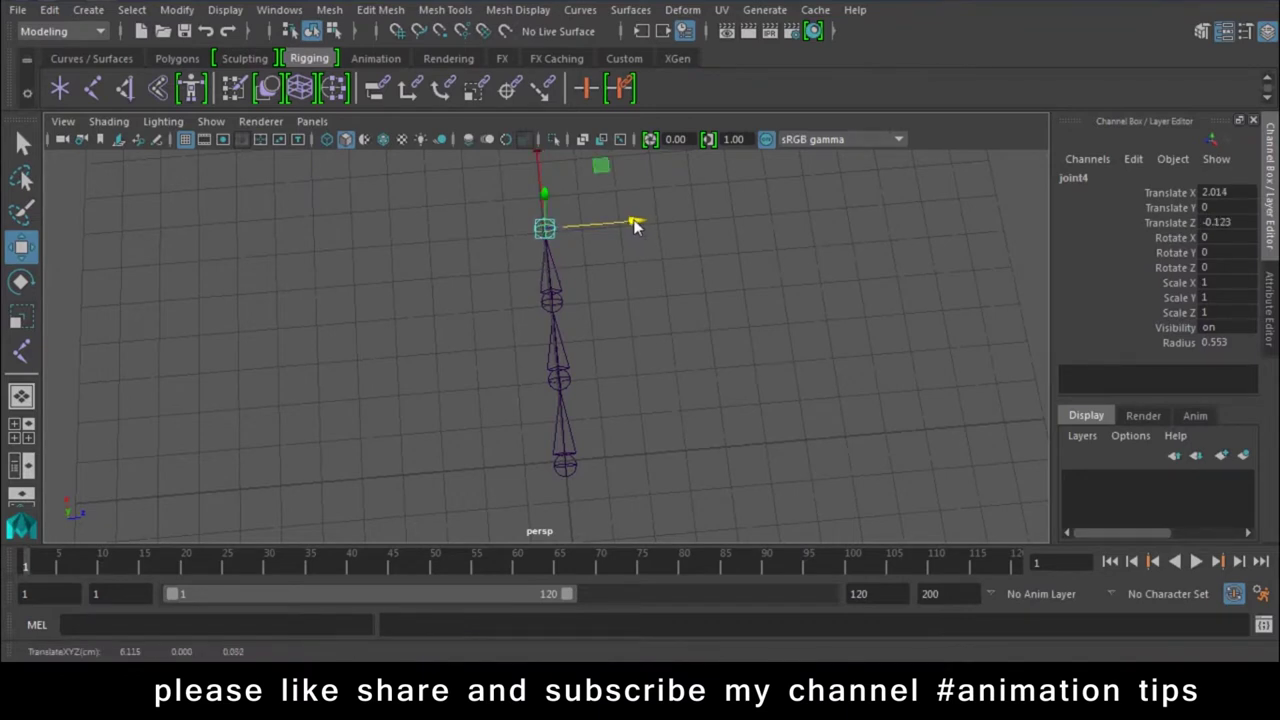
left_click(489, 456)
mouse_move(489, 456)
left_mouse_down("alt")
mouse_move(716, 382)
mouse_move(526, 313)
mouse_move(322, 399)
mouse_move(600, 394)
mouse_move(563, 329)
mouse_move(498, 324)
left_mouse_up("alt")
right_click_drag(497, 324, 601, 497, "alt")
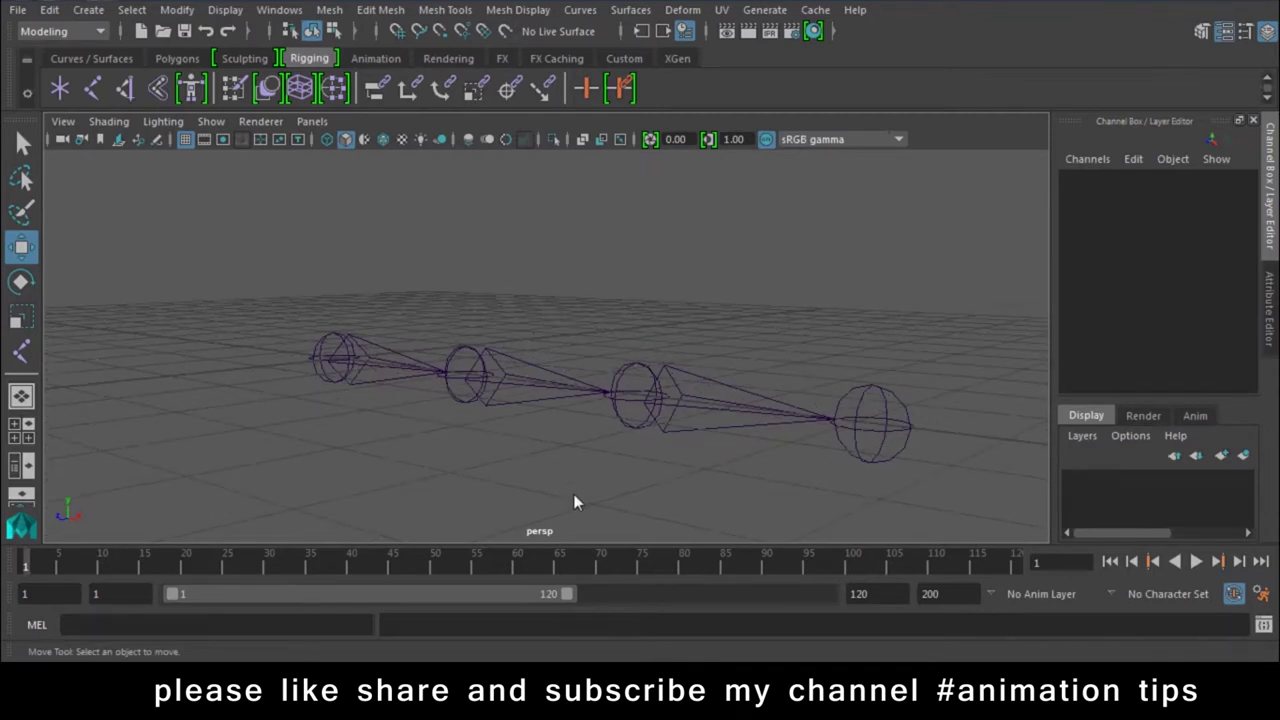
- Select all four joints using Select > All by Type > Joints
left_click_drag(251, 314, 895, 477)
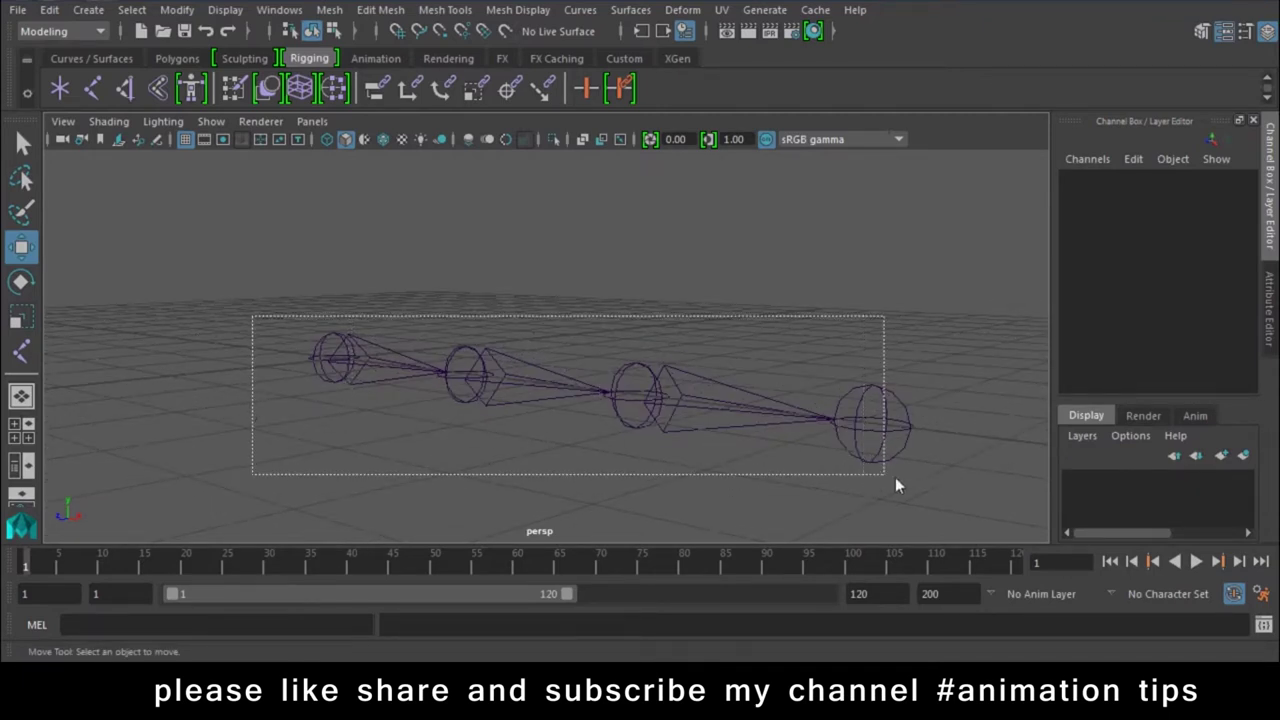
left_click(415, 285)
left_click(340, 355)
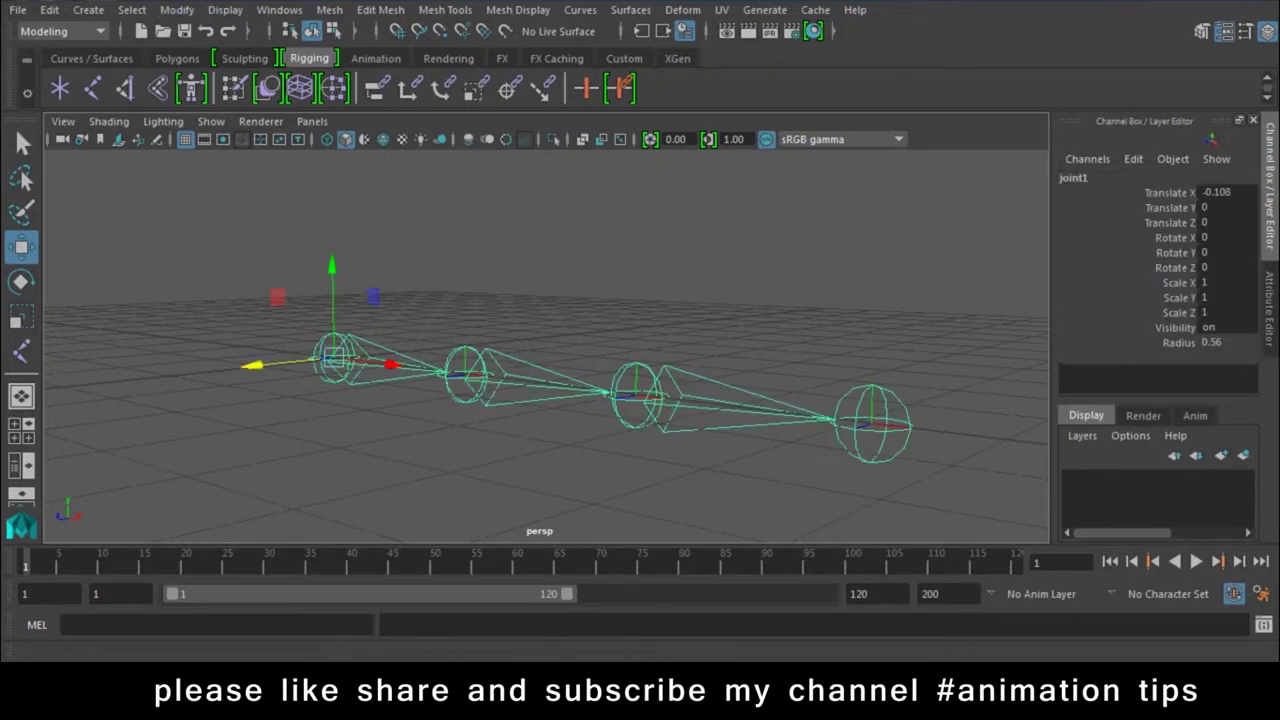
left_click(50, 10)
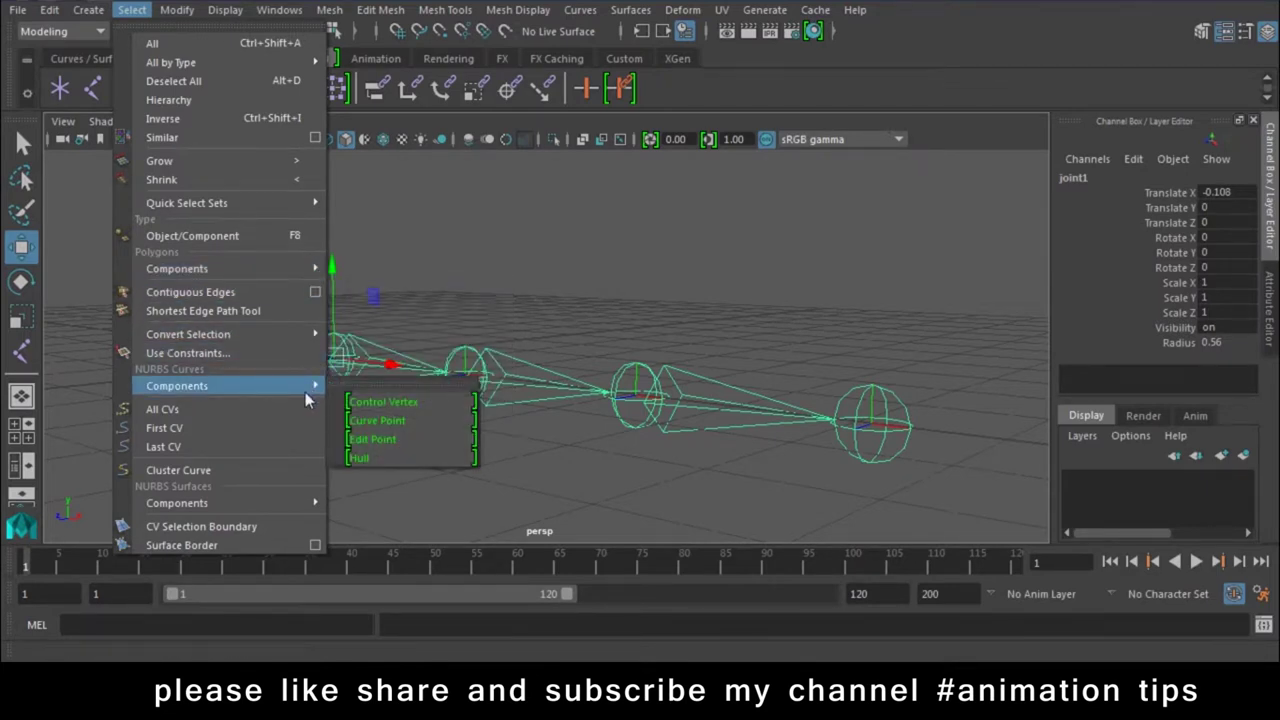
mouse_move(171, 62)
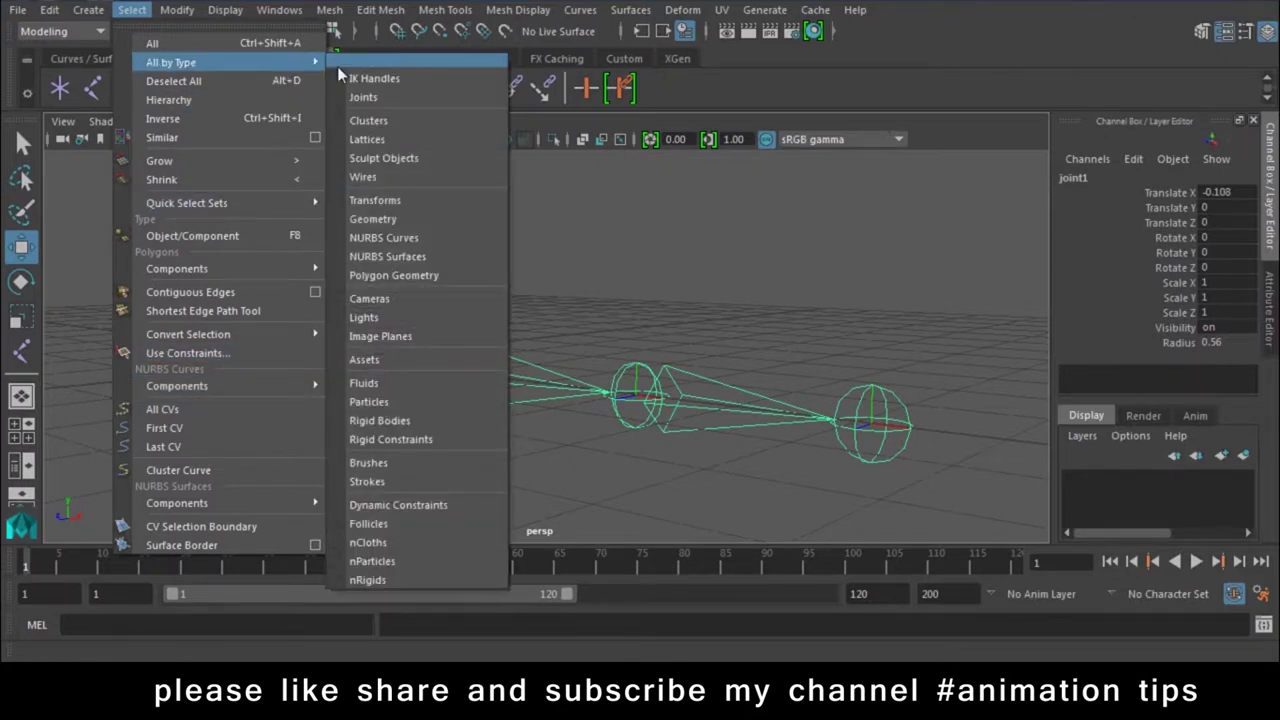
left_click(358, 97)
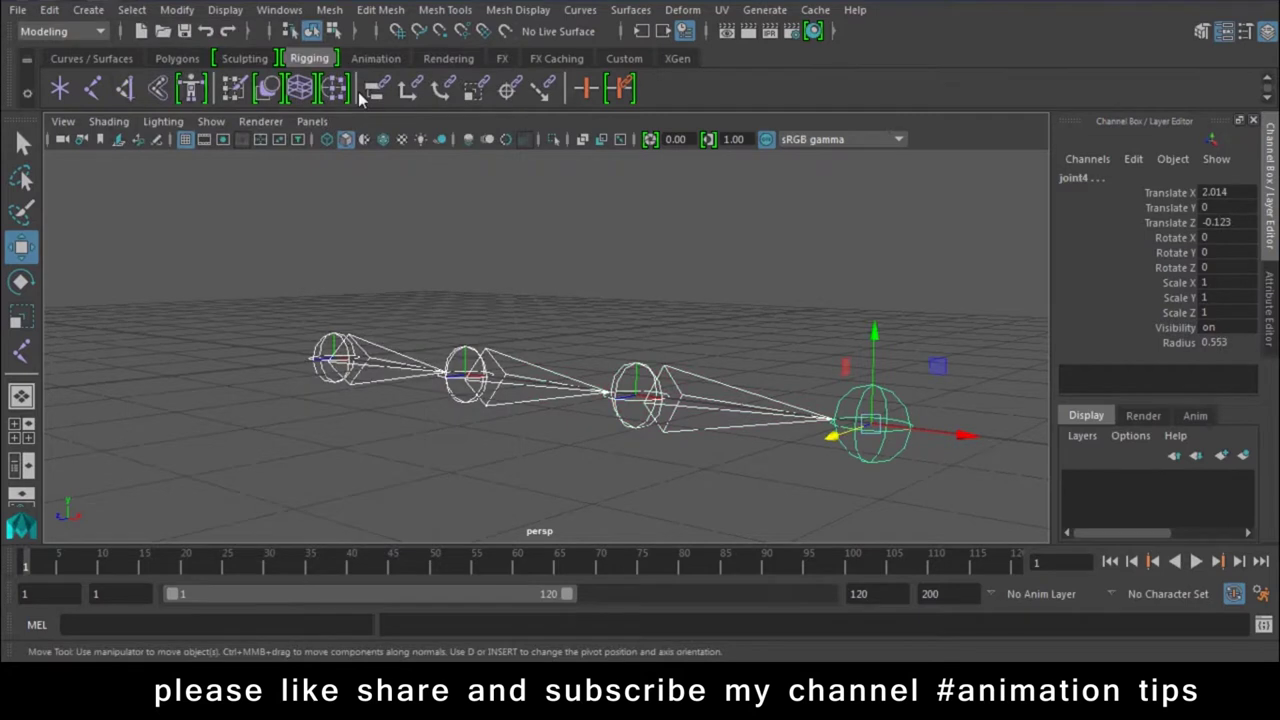
left_click(131, 9)
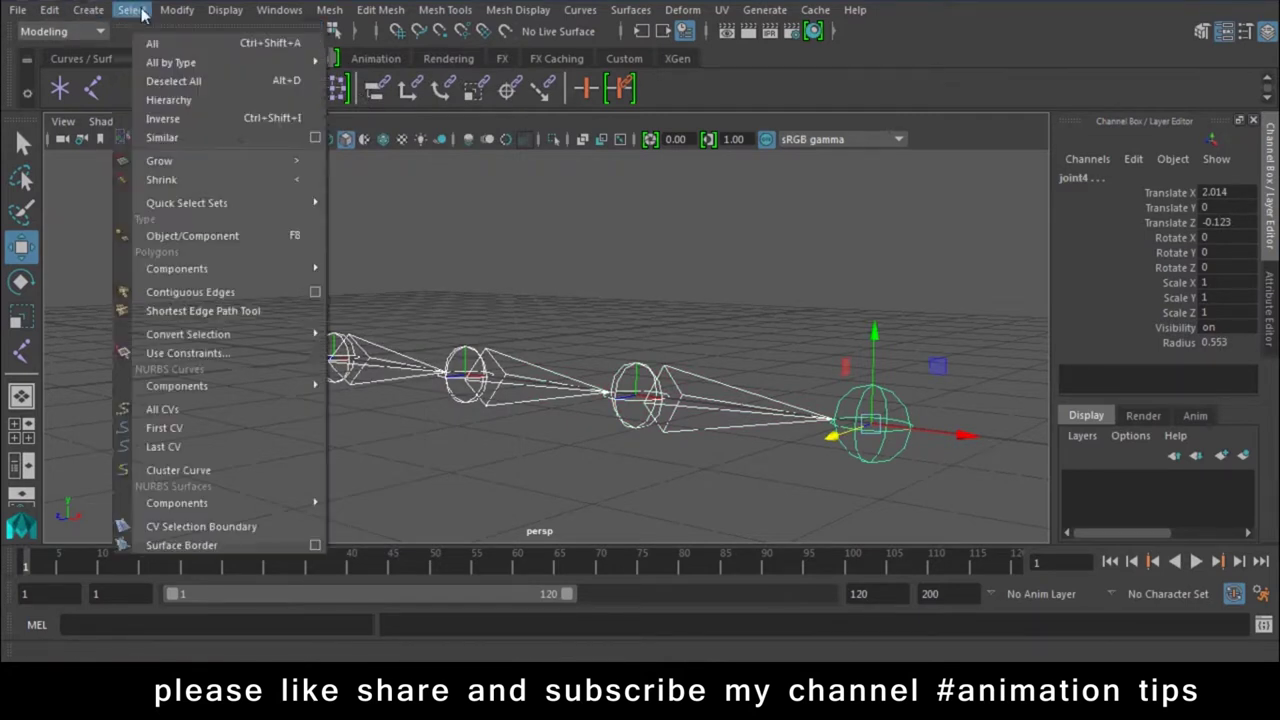
mouse_move(171, 62)
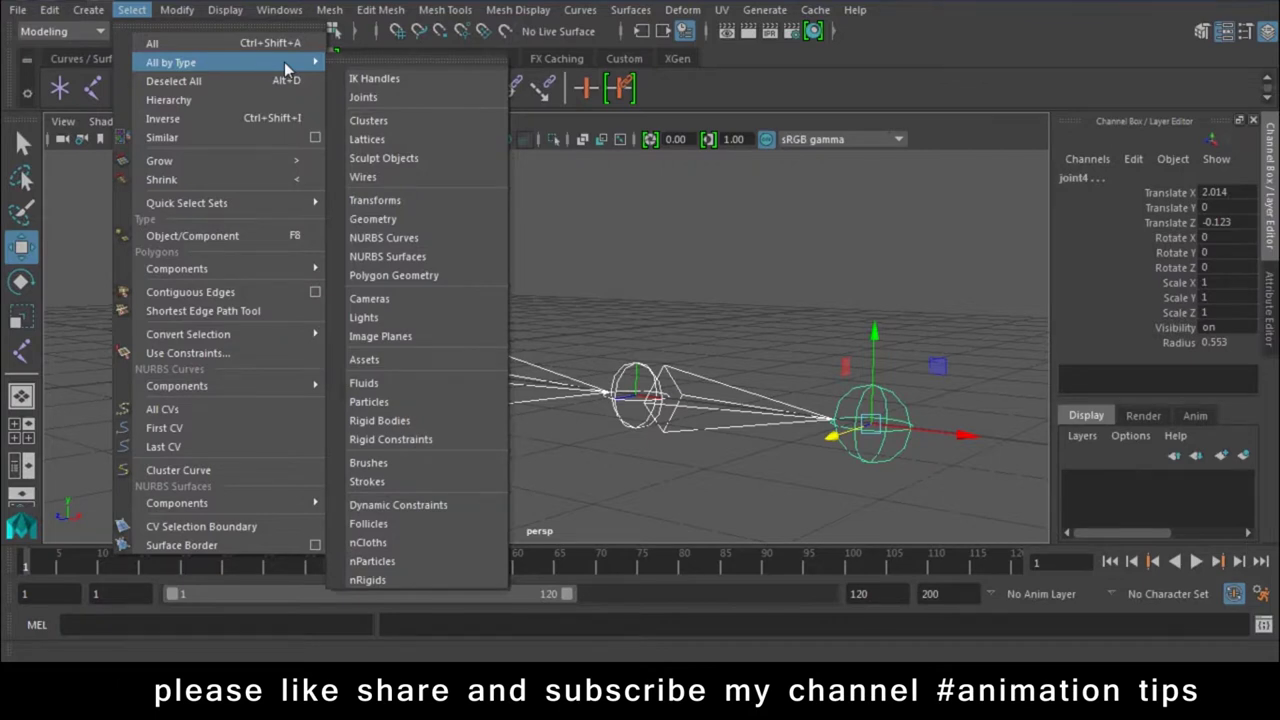
left_click(842, 187)
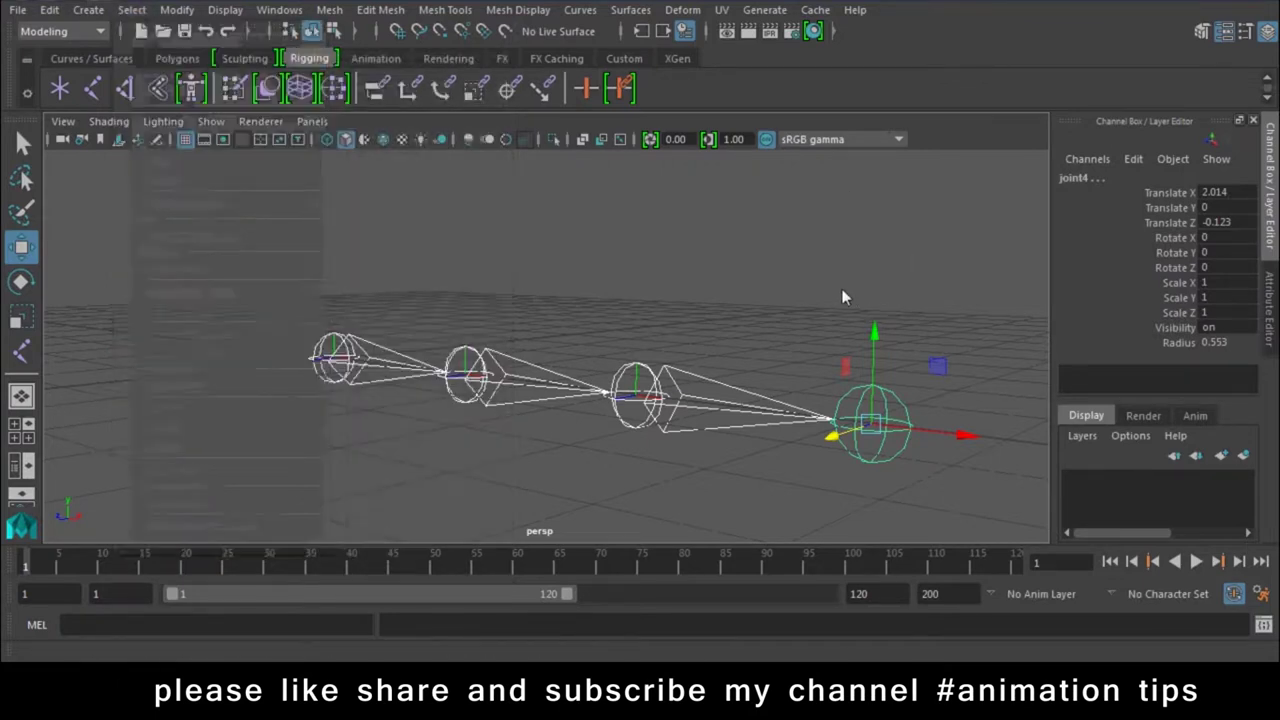
scroll(841, 288, "down", 2)
- Show Local Rotation Axes on the joints via Display > Transform Display
left_click(225, 9)
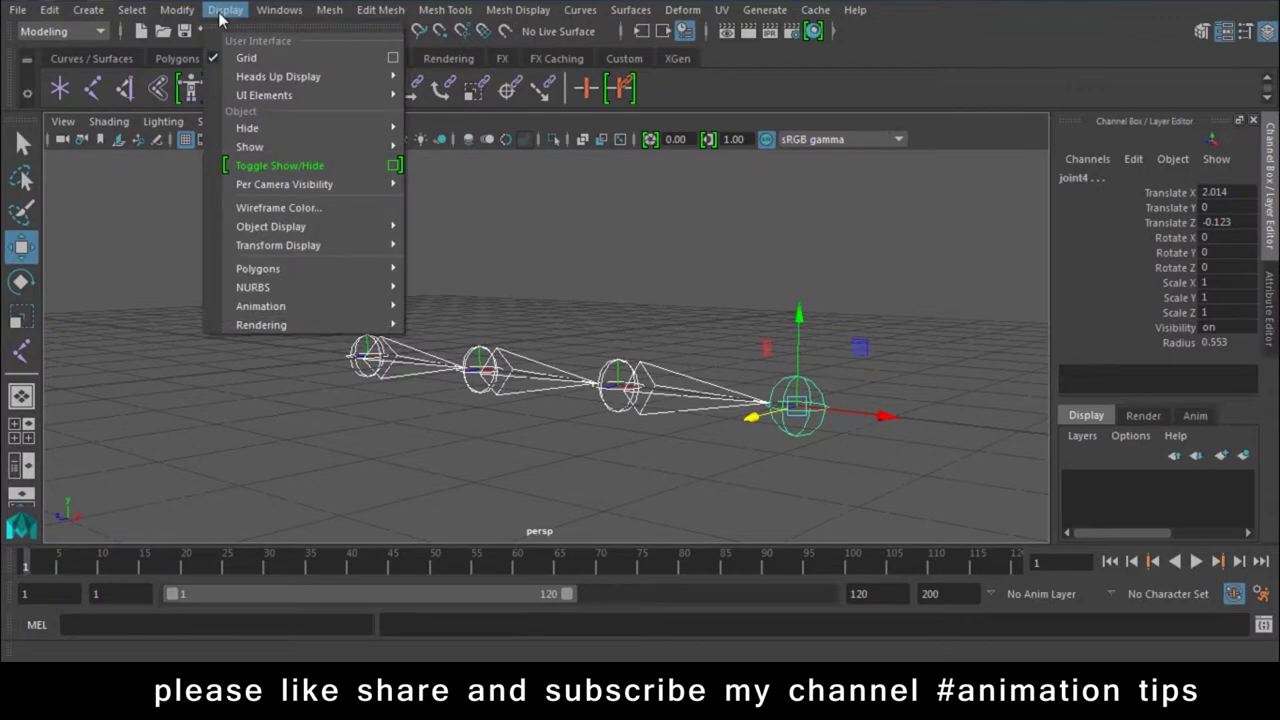
mouse_move(278, 245)
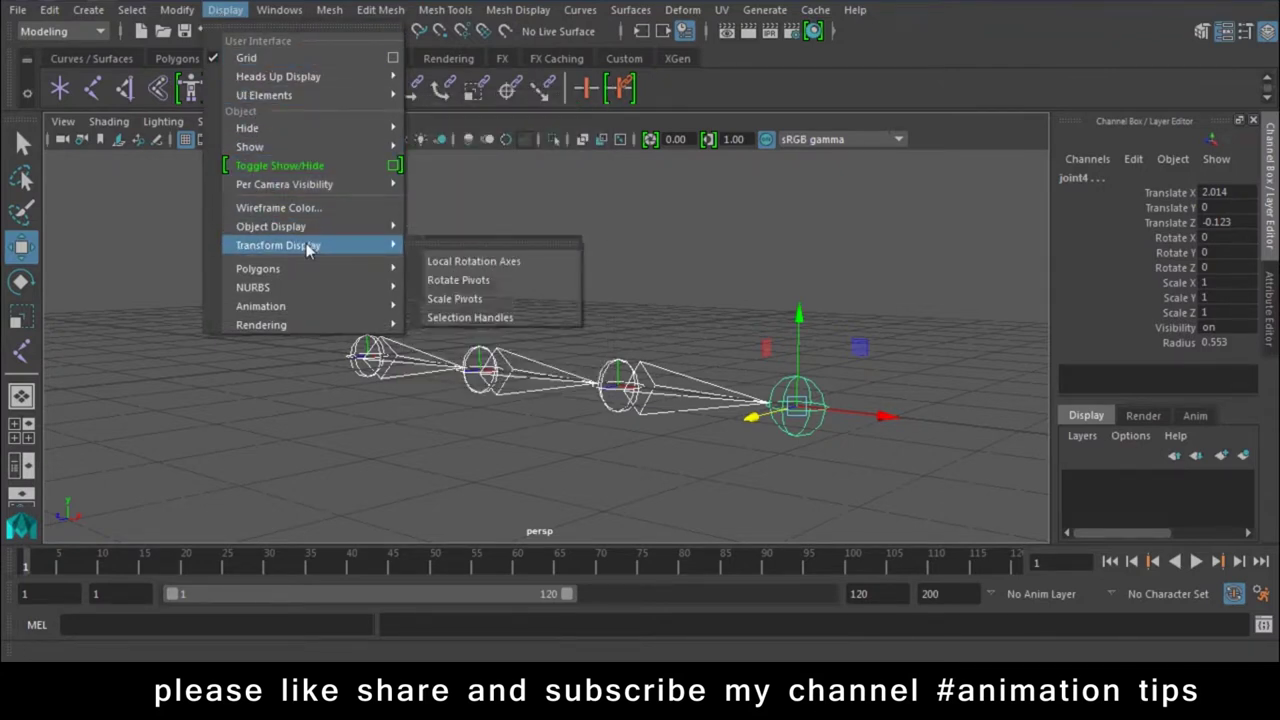
left_click(462, 261)
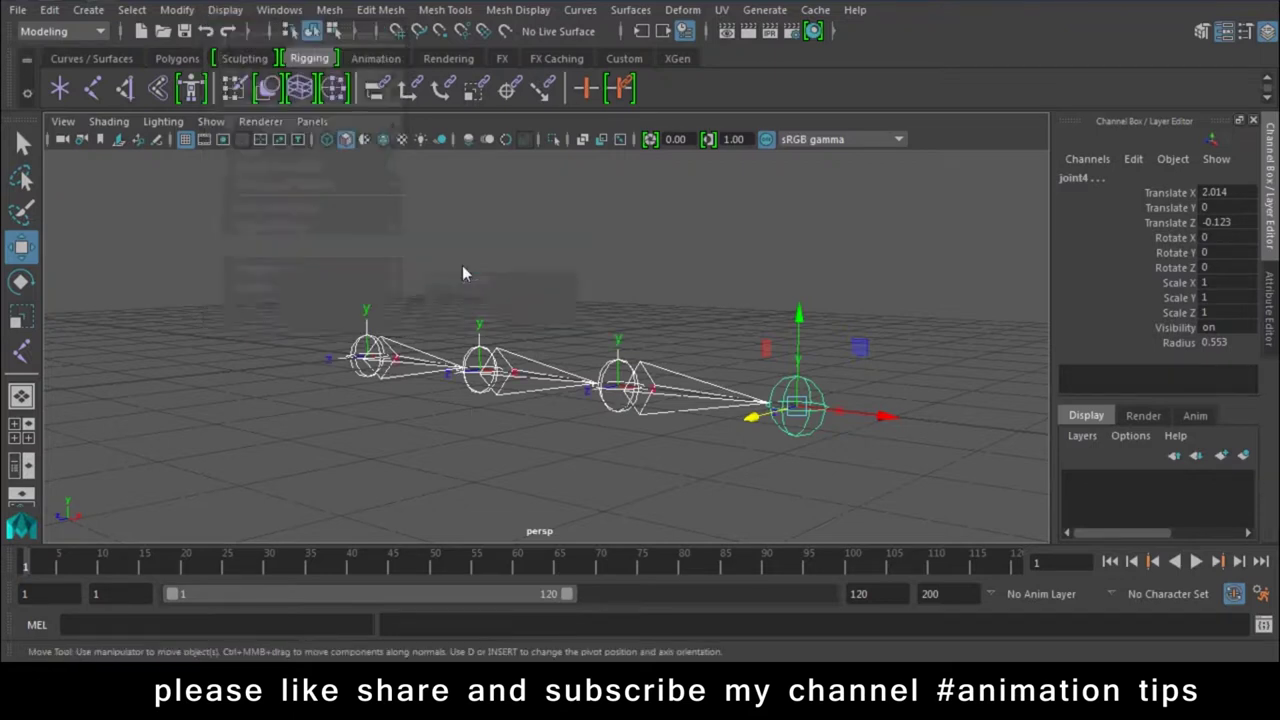
left_click(471, 409)
mouse_move(471, 409)
left_mouse_down("alt")
mouse_move(723, 439)
mouse_move(802, 525)
mouse_move(616, 377)
left_mouse_up("alt")
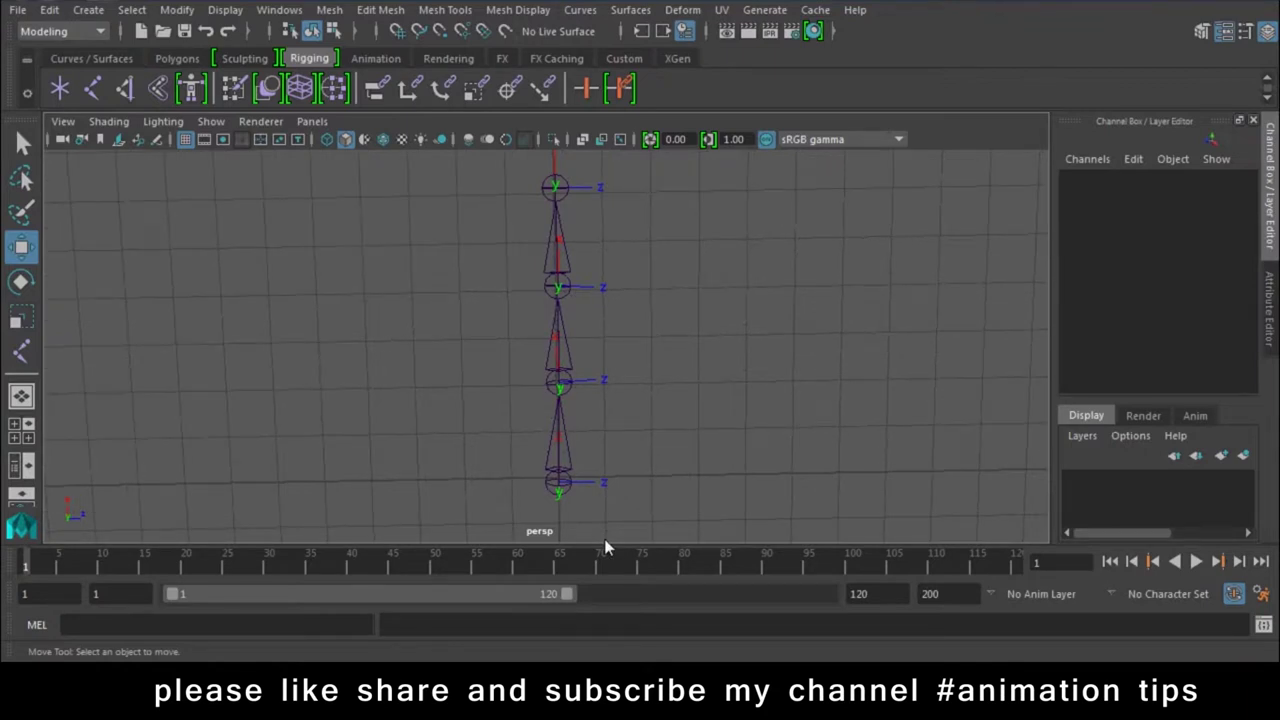
- Rotate the third joint to about -79° in Rotate X
left_click(560, 287)
key("e")
left_click_drag(628, 290, 524, 289)
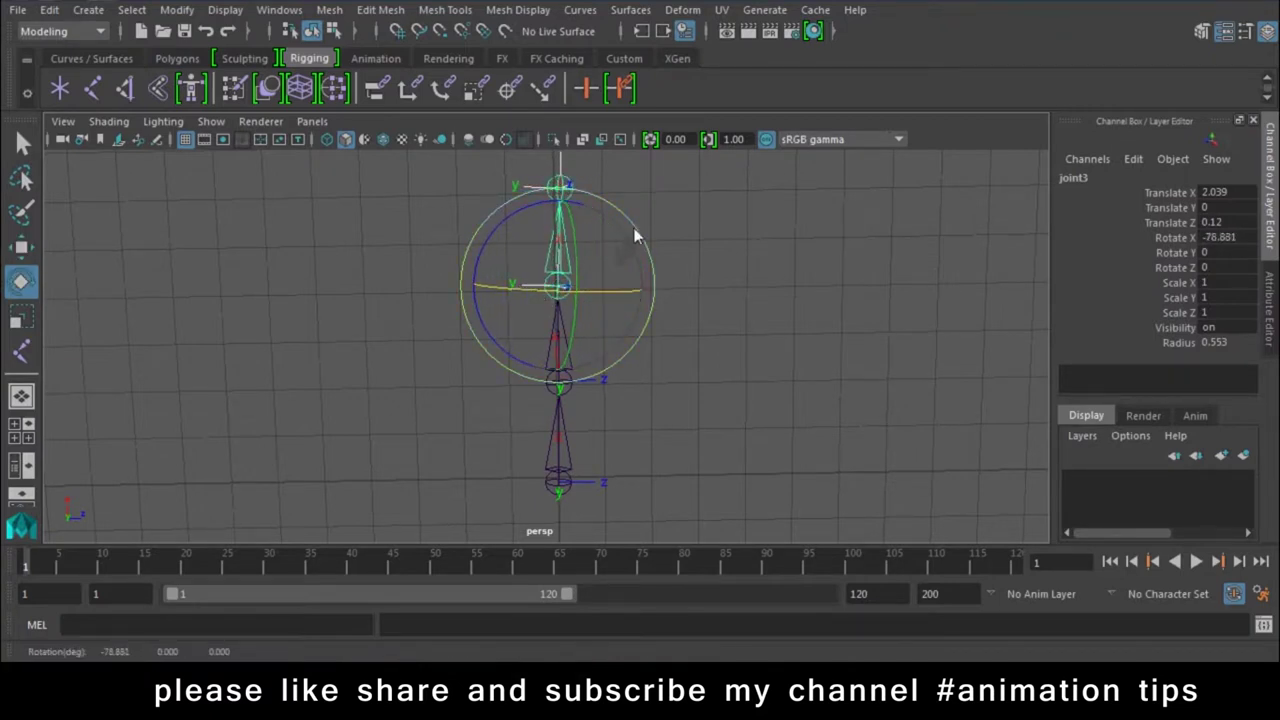
left_click_drag(634, 234, 631, 226)
left_click(709, 300)
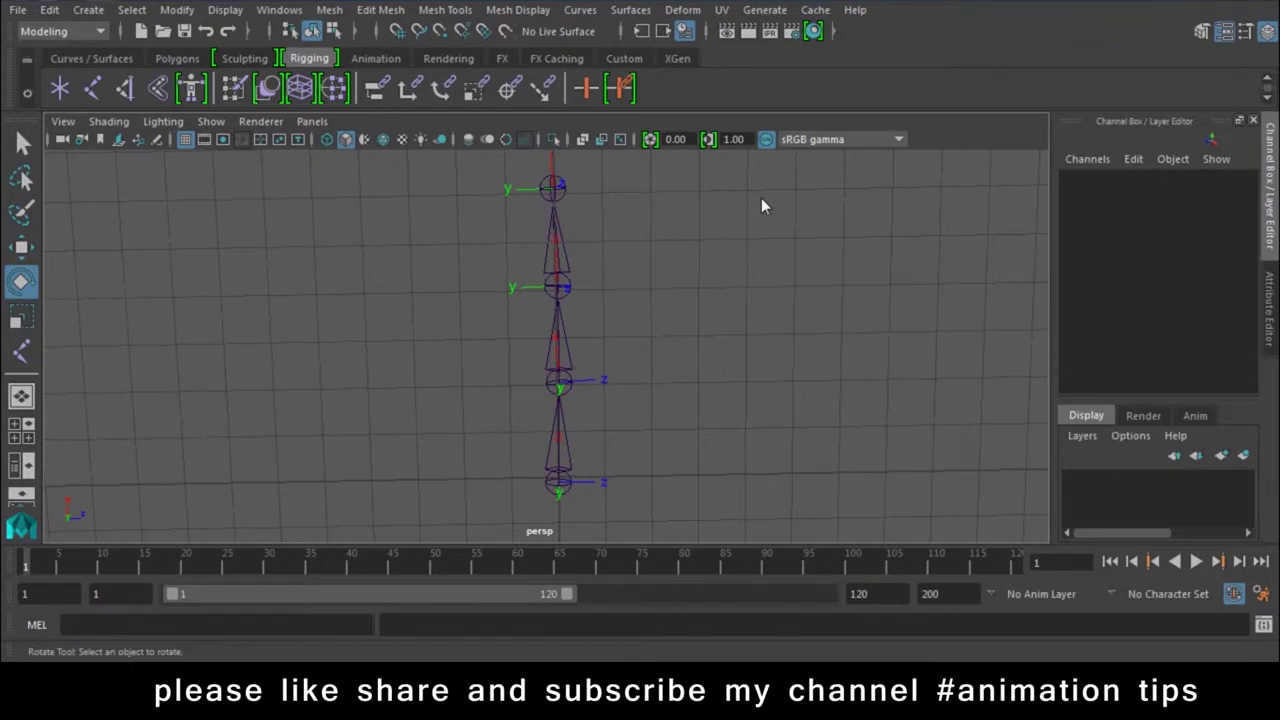
key("q")
mouse_move(632, 368)
left_mouse_down("alt")
mouse_move(617, 289)
mouse_move(803, 349)
mouse_move(603, 414)
mouse_move(587, 376)
left_mouse_up("alt")
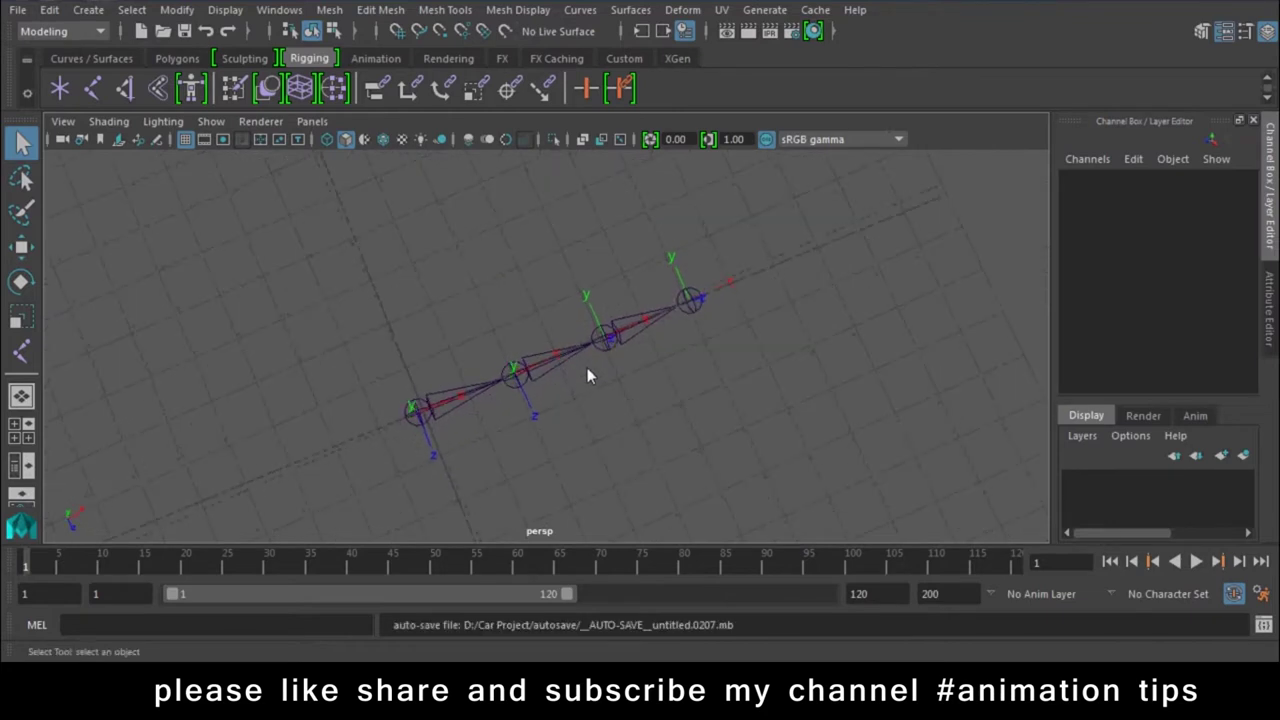
- Unparent each joint from the top down with Shift+P so no bones remain
mouse_move(411, 424)
left_mouse_down("alt")
mouse_move(470, 376)
mouse_move(657, 276)
left_mouse_up("alt")
left_click(657, 272)
key("shift+p")
left_click(596, 326)
key("shift+p")
left_click(527, 388)
key("shift+p")
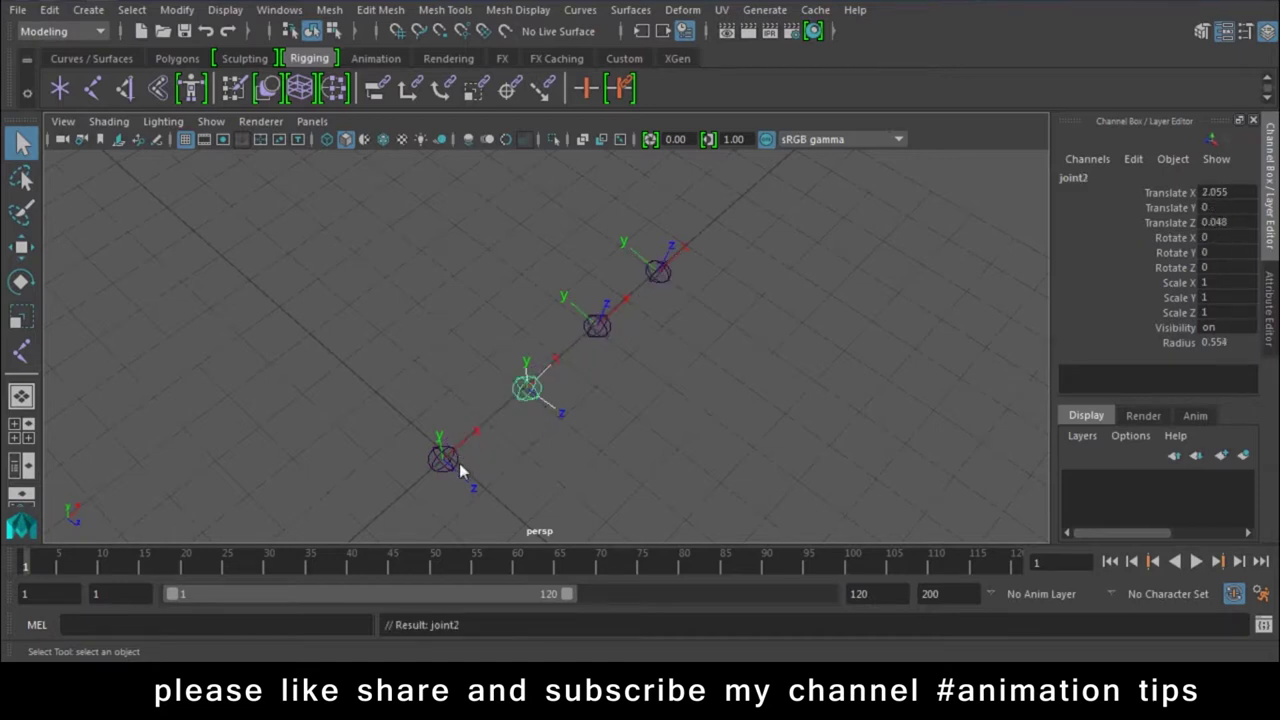
left_click(444, 460)
key("shift+p")
left_click(452, 460)
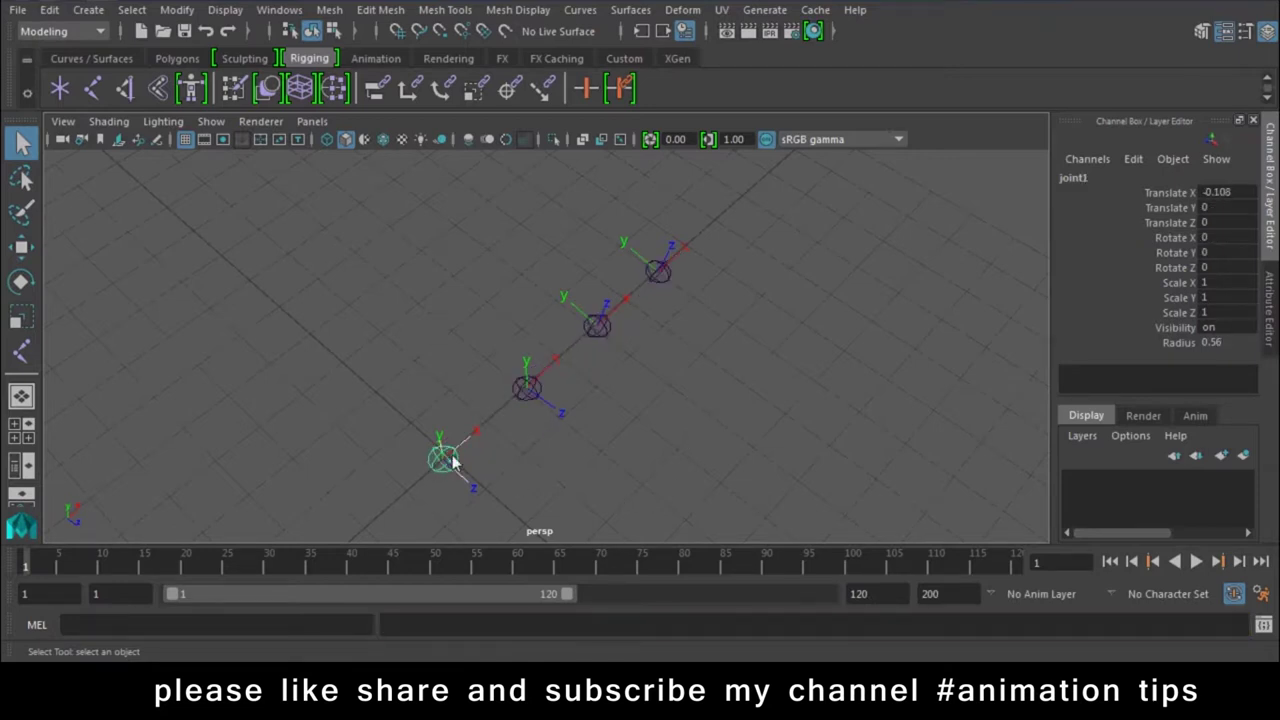
key("shift+p")
- Marquee-select joint1 and then joint4 to confirm they stand separately
left_click(497, 455)
left_click_drag(426, 492, 279, 541)
left_click(629, 413)
left_click_drag(686, 230, 647, 320)
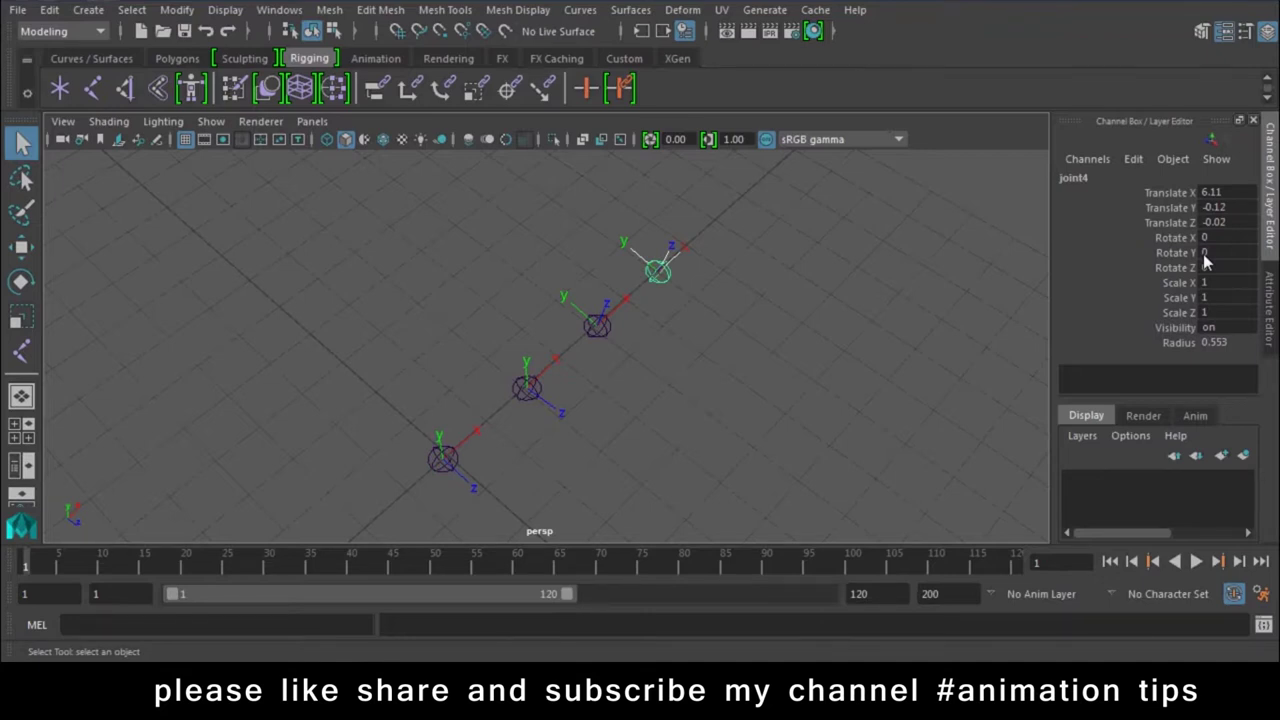
- Set joint4's Joint Orient X, Y and Z to 0 in the Attribute Editor
left_click(691, 229)
left_click(657, 271)
left_click(1271, 330)
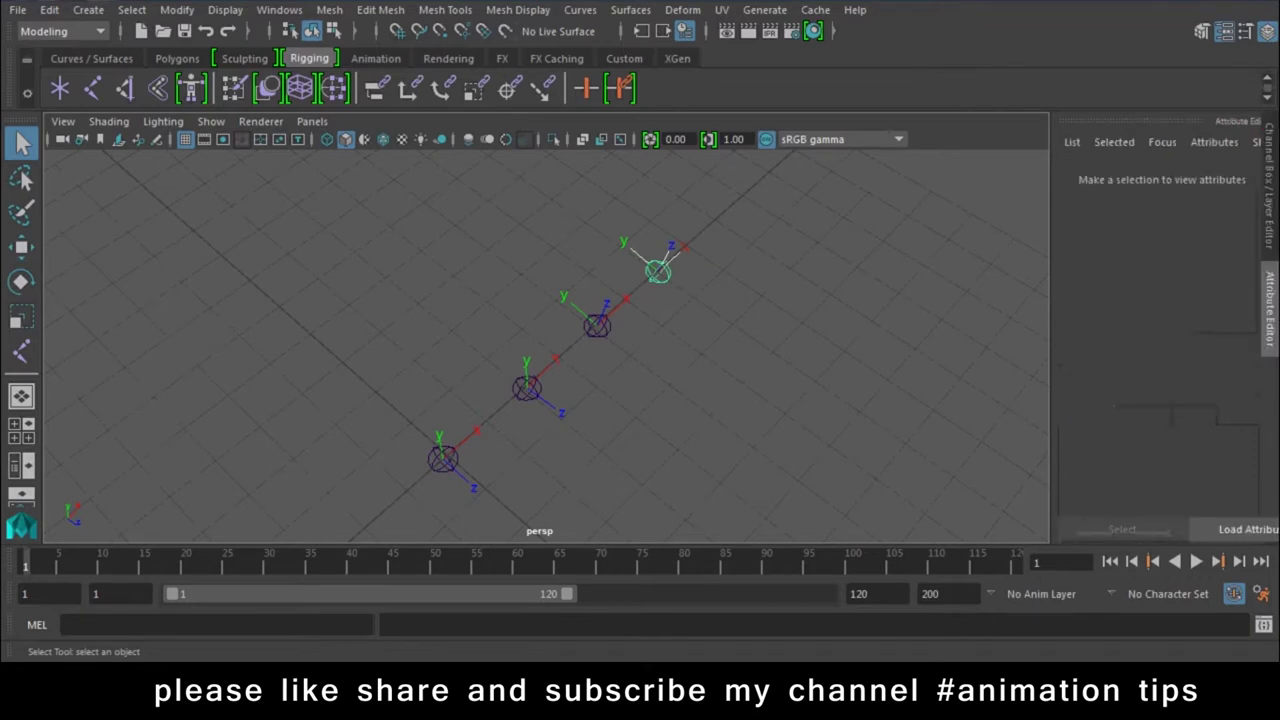
left_click(980, 322)
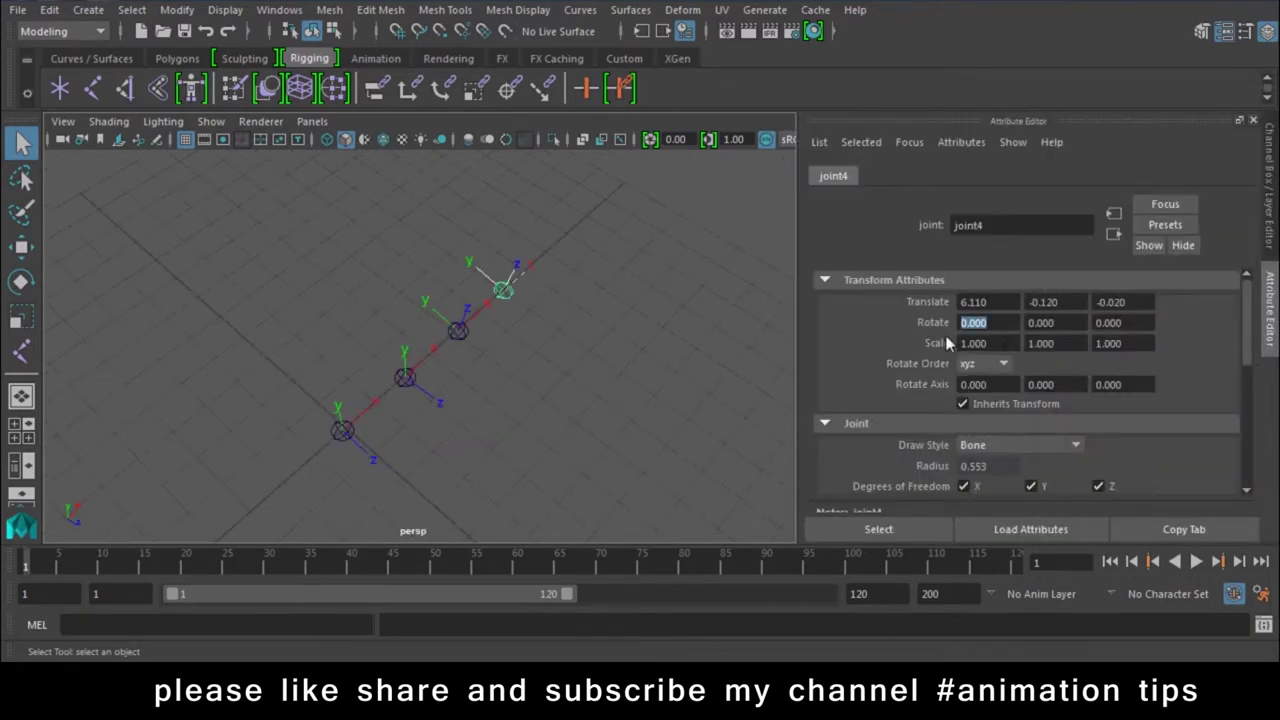
left_click(1115, 322)
scroll(1052, 401, "down", 1)
scroll(1052, 401, "down", 1)
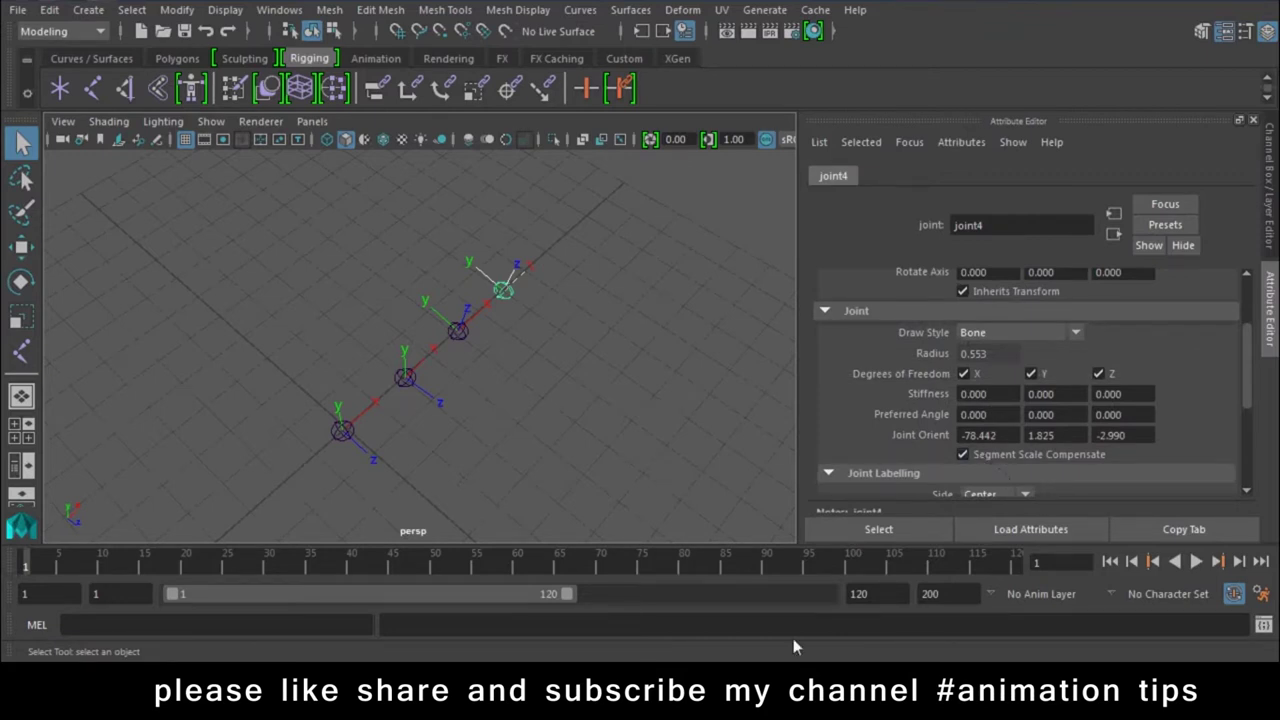
double_click(978, 435)
type("0")
key("Return")
double_click(1050, 436)
type("0")
key("Tab")
type("0")
key("Return")
- Zero joint3's Joint Orient Y/Z and its Rotate X, Y, Z channels
left_click(458, 332)
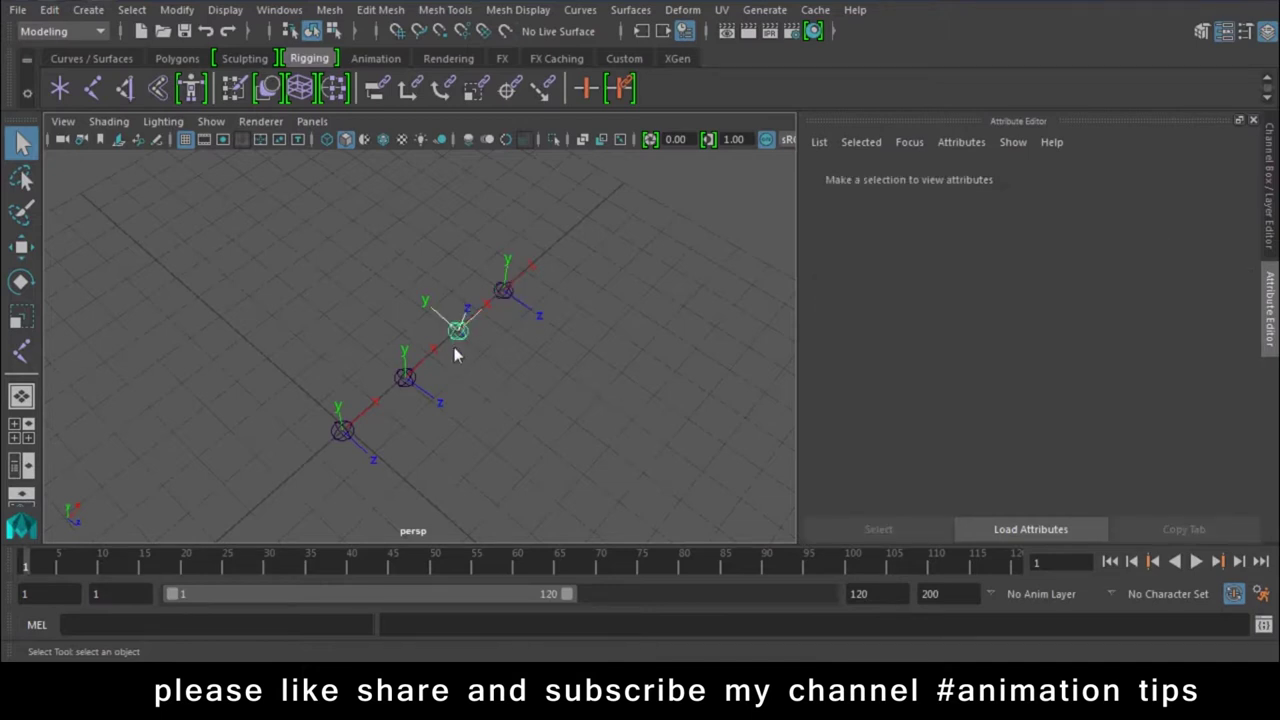
double_click(1045, 436)
type("0")
key("Tab")
key("Return")
left_click(595, 462)
left_click(457, 328)
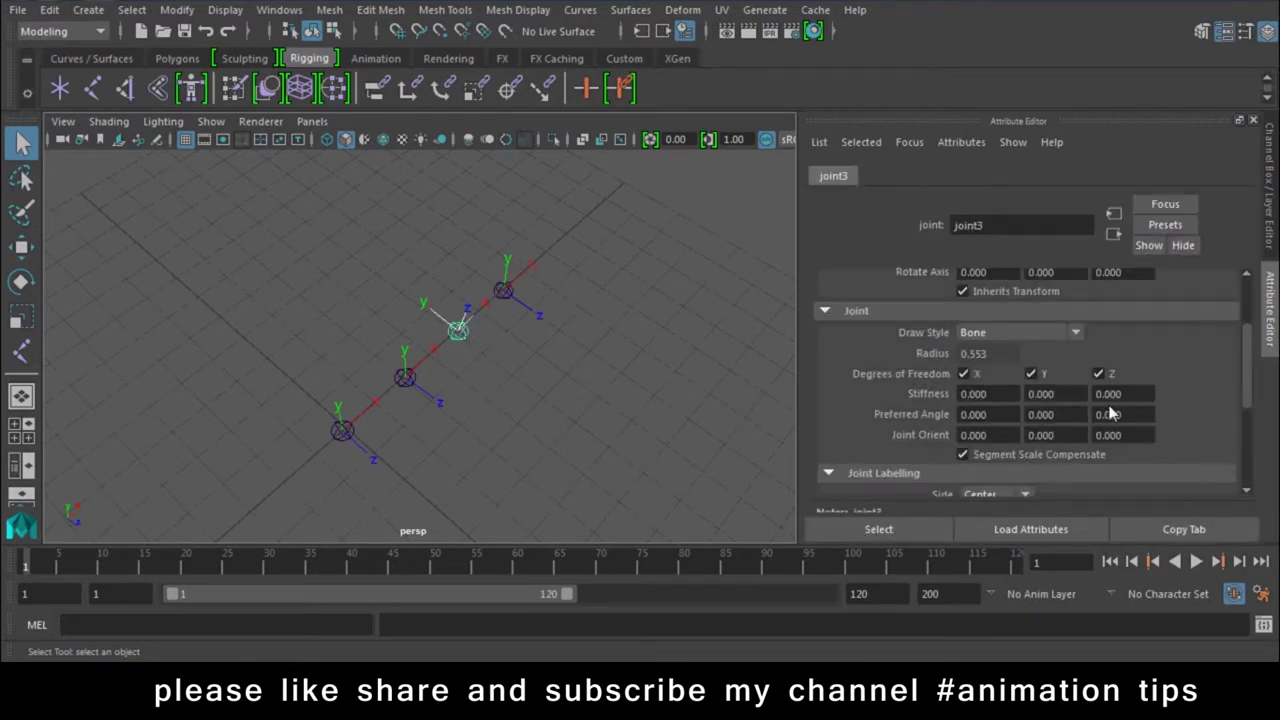
left_click(1272, 232)
left_click_drag(1222, 238, 1235, 277)
type("0")
key("Return")
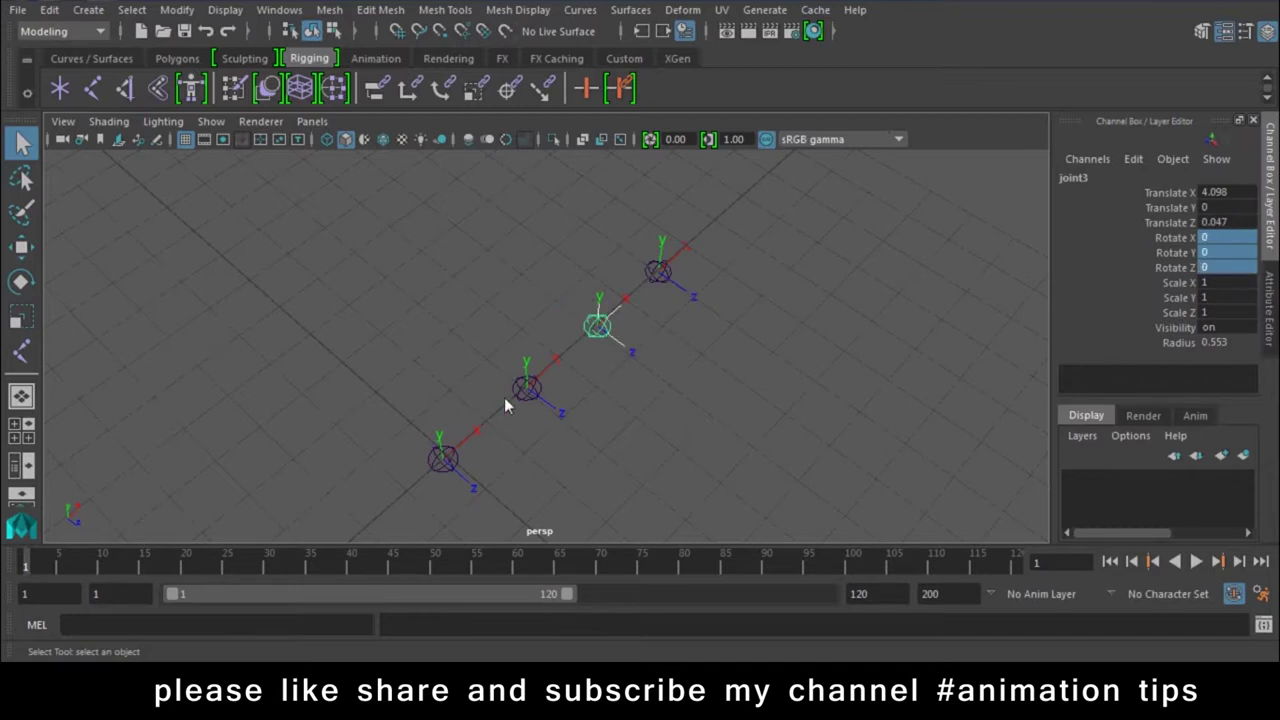
- Set Joint Orient Y to 0 on joint2 and joint1
left_click(527, 388)
left_click(1271, 290)
double_click(1050, 435)
type("0")
key("Return")
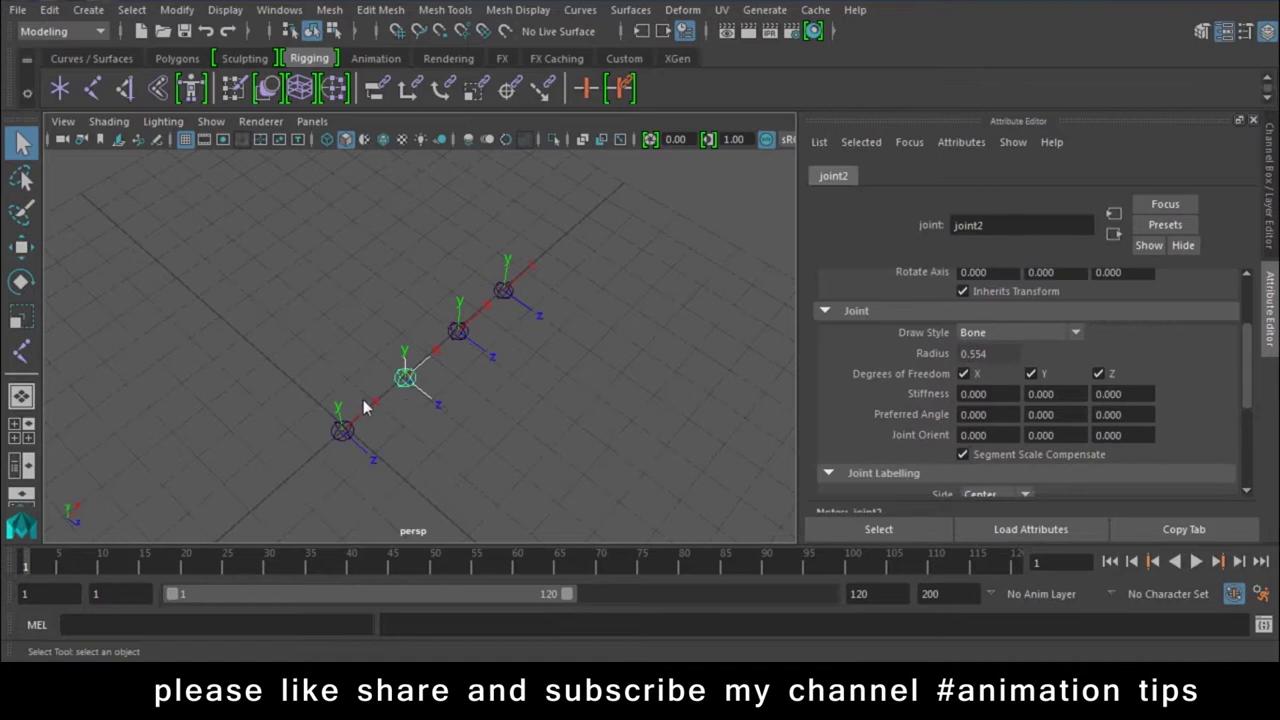
left_click(345, 427)
type("0")
key("Return")
left_click(468, 412)
mouse_move(468, 412)
left_mouse_down("alt")
mouse_move(564, 328)
mouse_move(434, 357)
mouse_move(628, 384)
mouse_move(47, 488)
left_mouse_up("alt")
- Parent joint4 to joint3, joint3 to joint2 and joint2 to joint1 with P
left_click(657, 353)
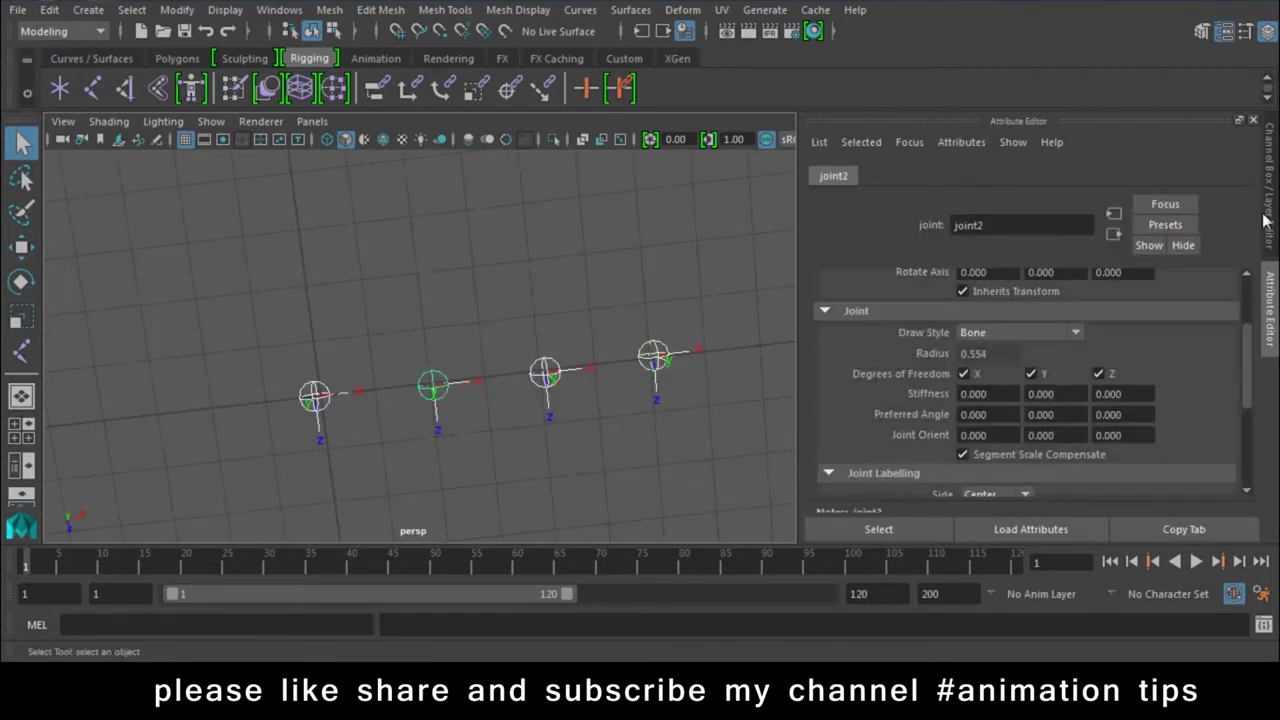
left_click_drag(561, 322, 512, 437)
key("p")
left_click(440, 381, "shift")
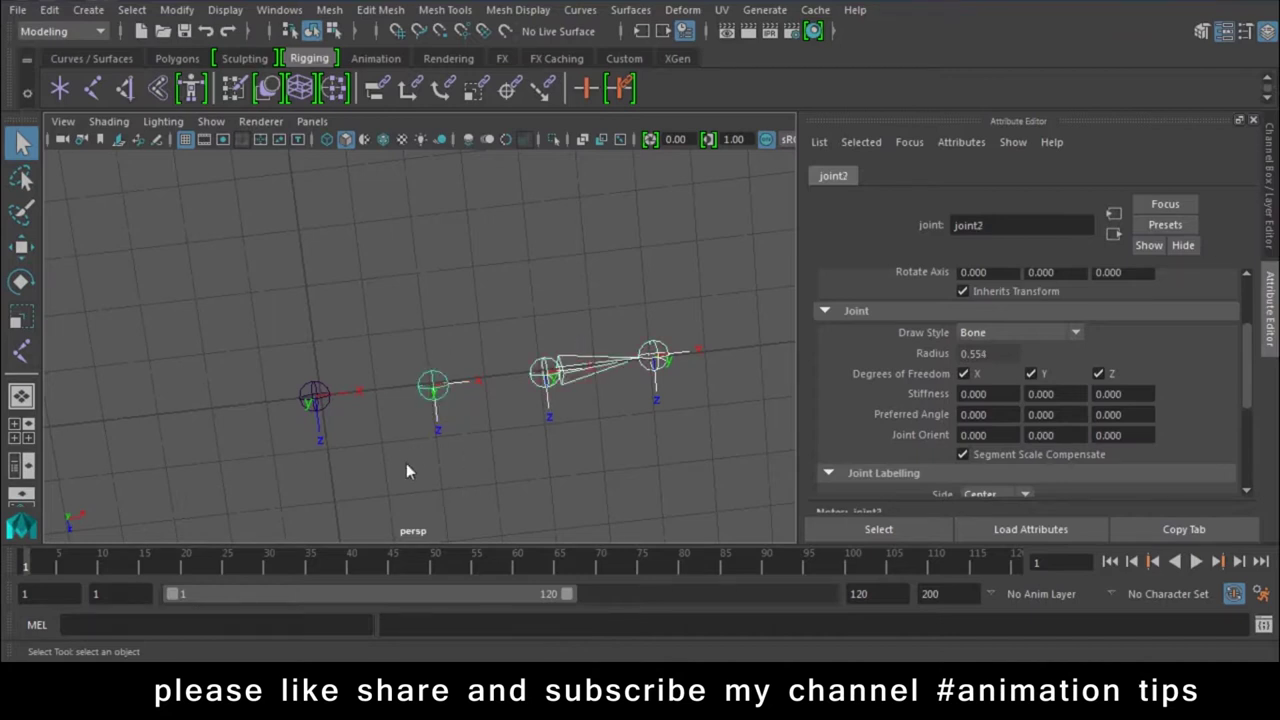
key("p")
left_click_drag(326, 352, 292, 448, "shift")
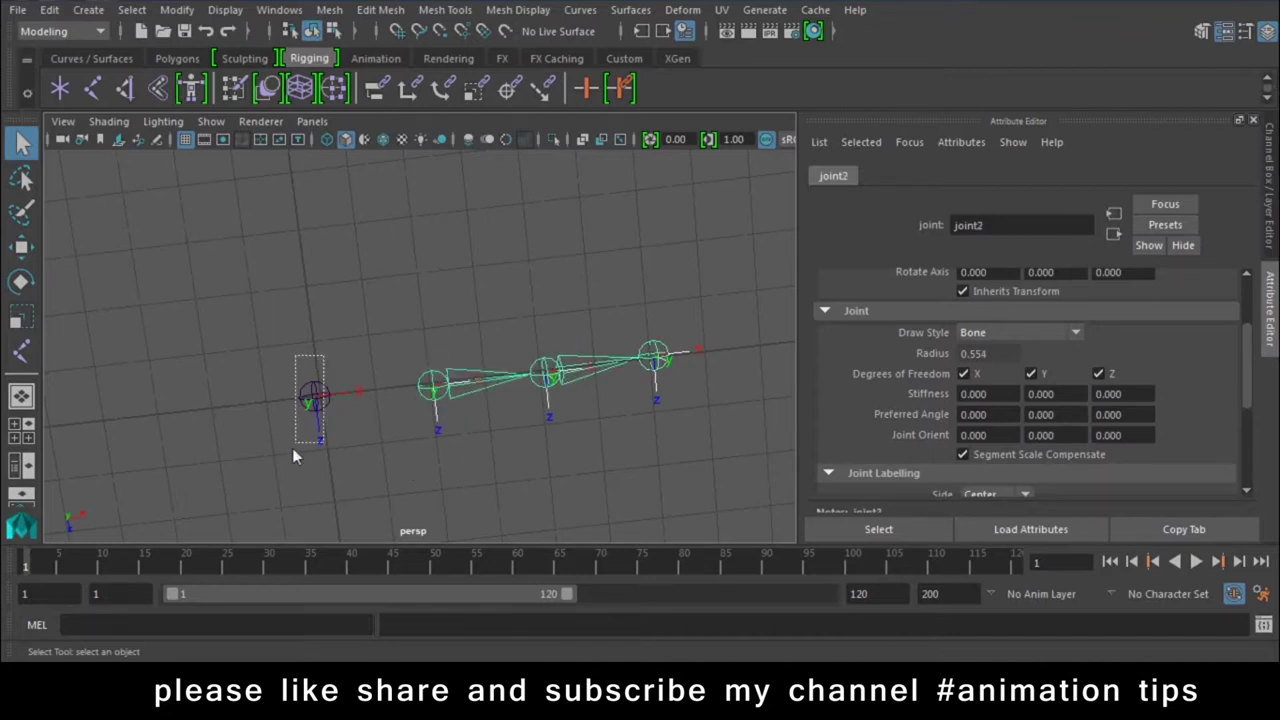
key("p")
- Test-rotate joint2 around Y, then undo back to zero rotation
mouse_move(298, 460)
left_mouse_down("alt")
mouse_move(423, 434)
mouse_move(571, 354)
mouse_move(500, 314)
mouse_move(176, 296)
mouse_move(220, 369)
mouse_move(543, 311)
left_mouse_up("alt")
left_click(468, 354)
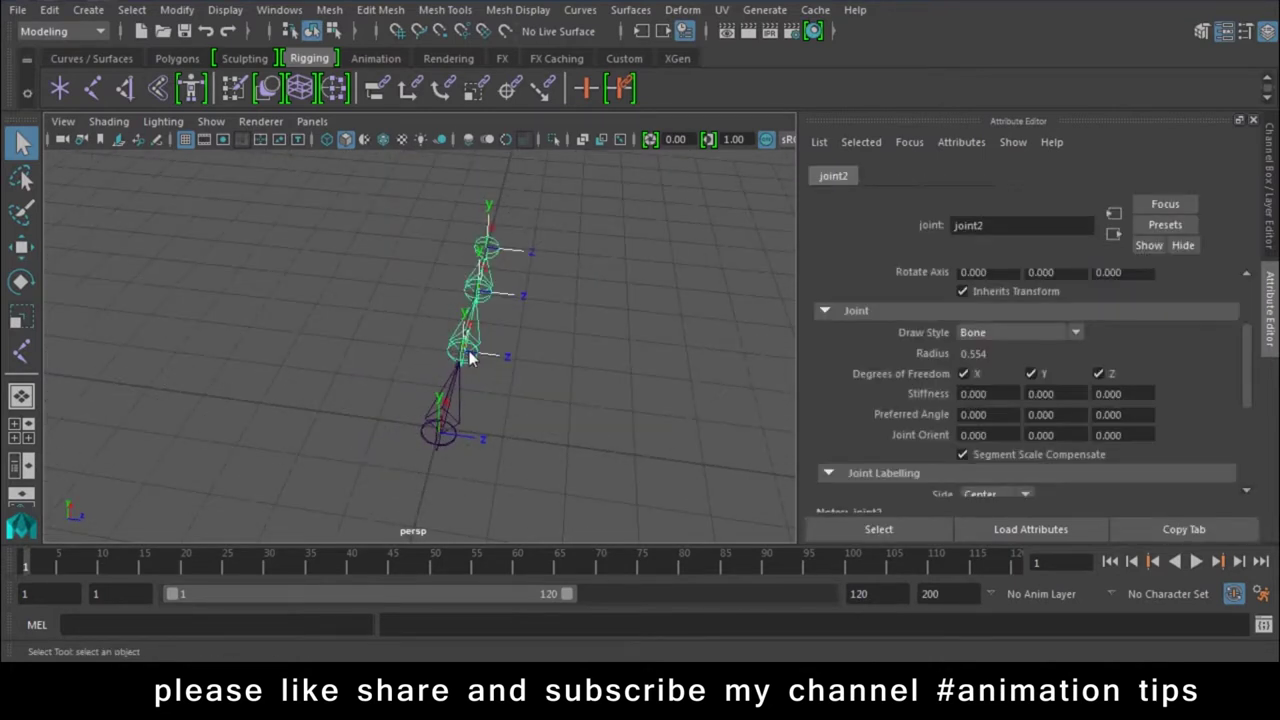
key("e")
left_click_drag(498, 408, 542, 399)
left_click(1273, 232)
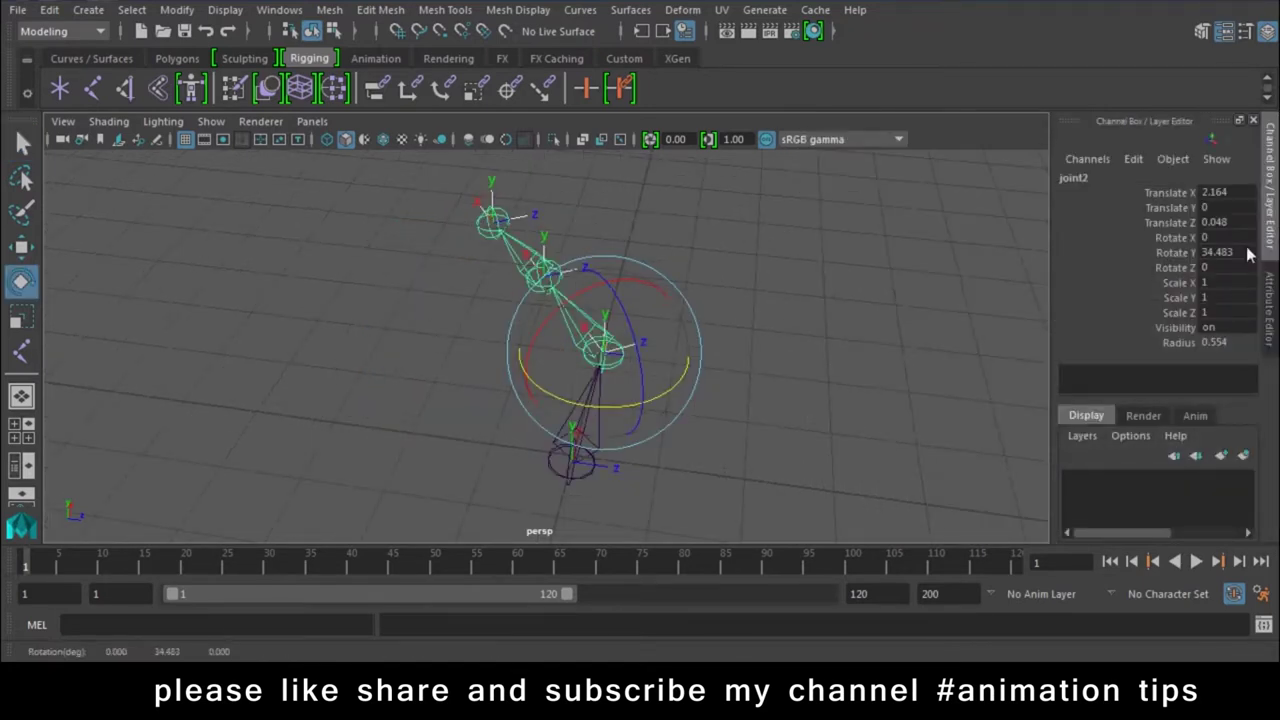
key("ctrl+z")
left_click_drag(672, 401, 700, 390)
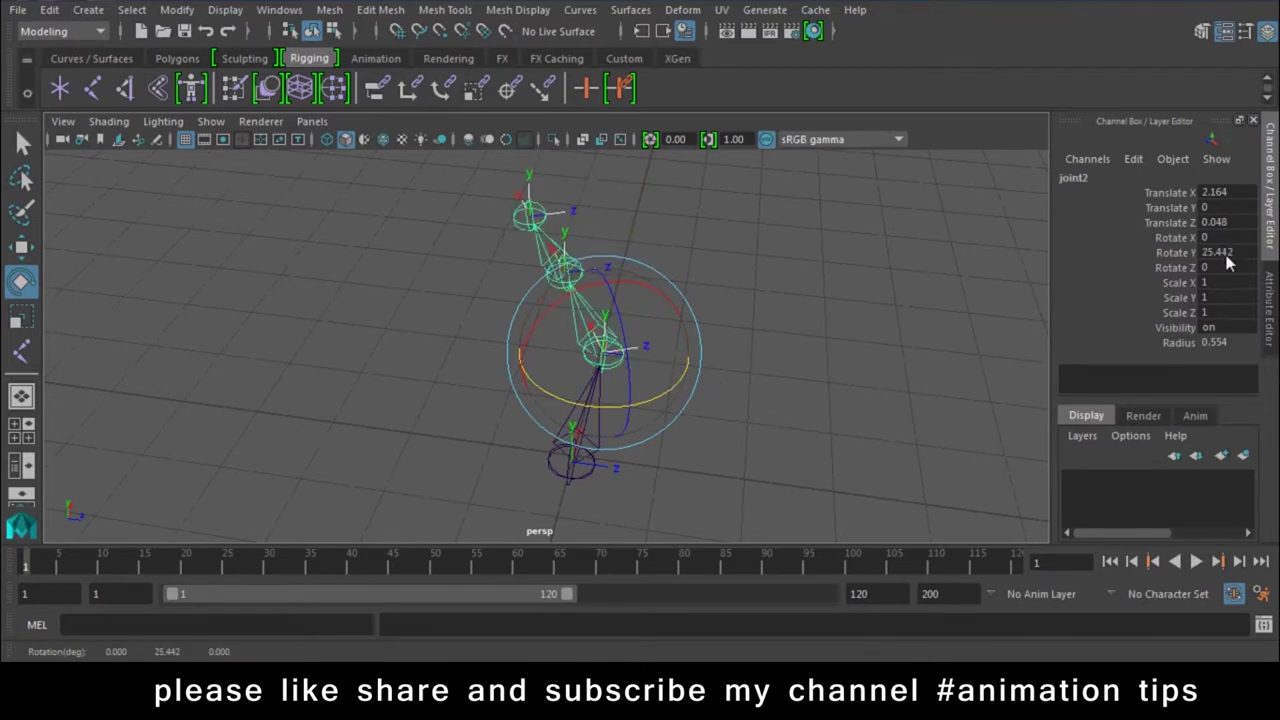
key("ctrl+z")
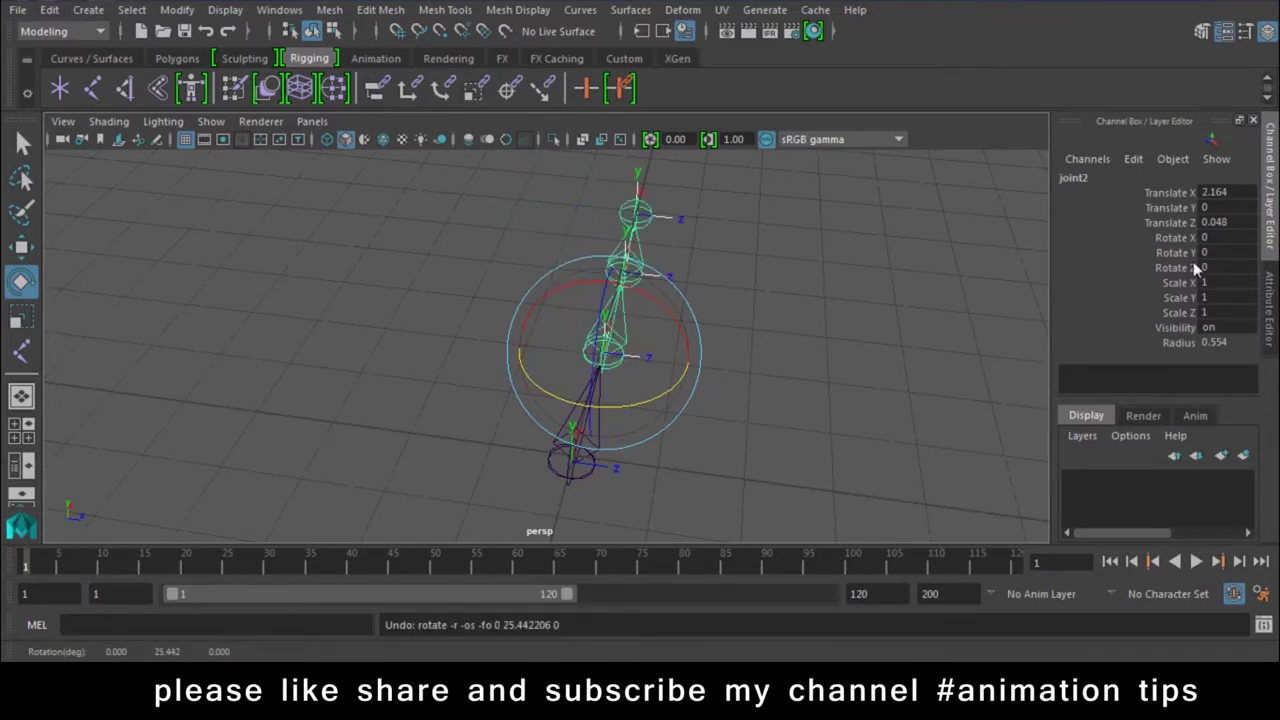
- Enter 14 for joint2's Joint Orient Y in the Attribute Editor and inspect the bend
key("ctrl+a")
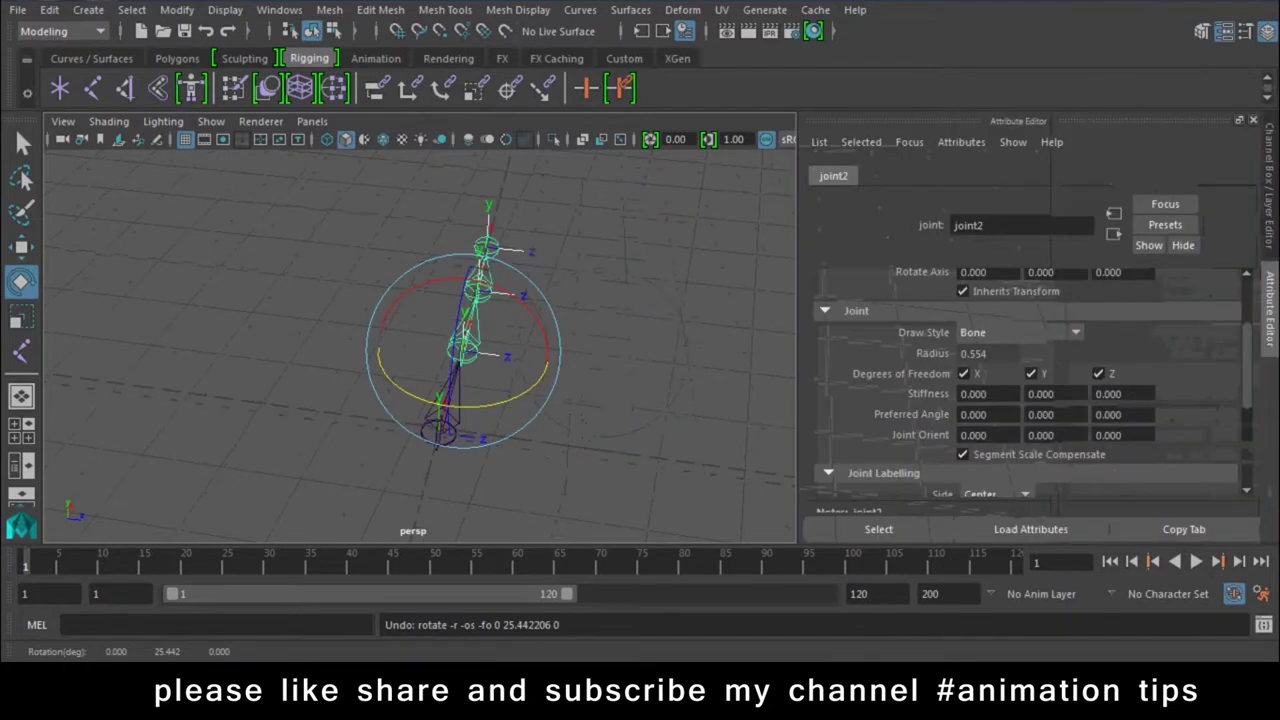
scroll(1070, 393, "up", 3)
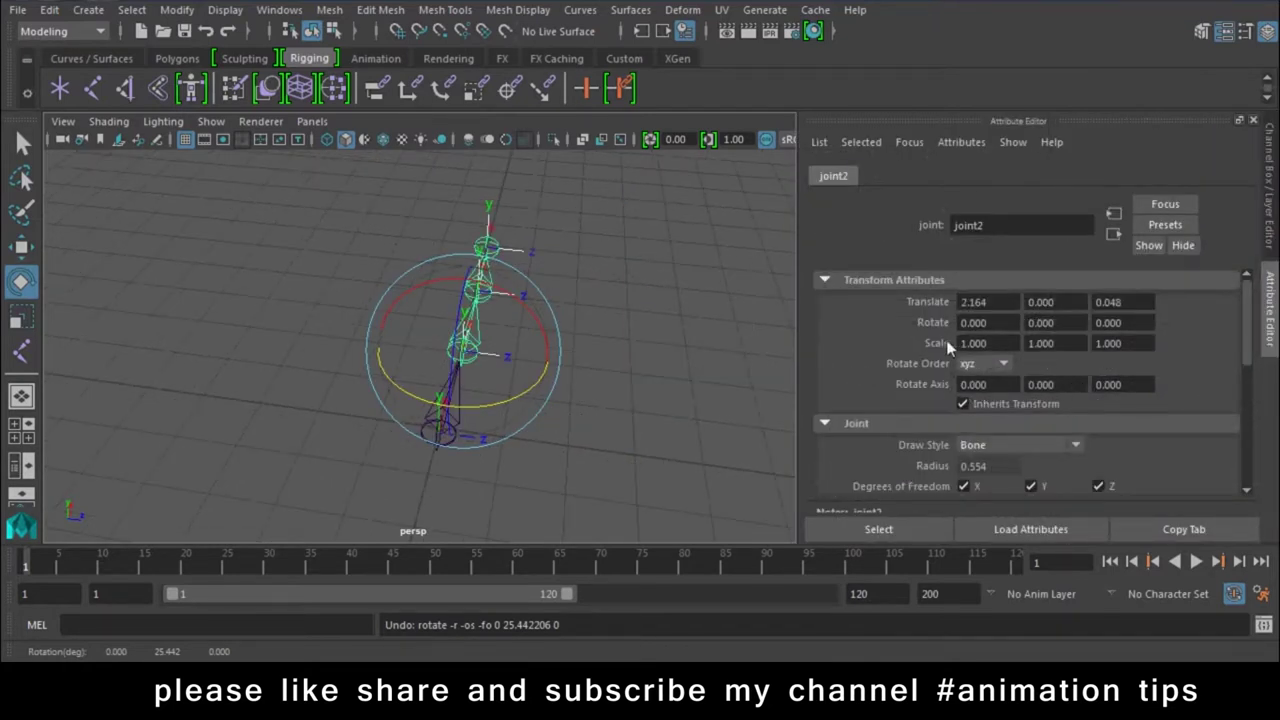
scroll(1061, 334, "down", 3)
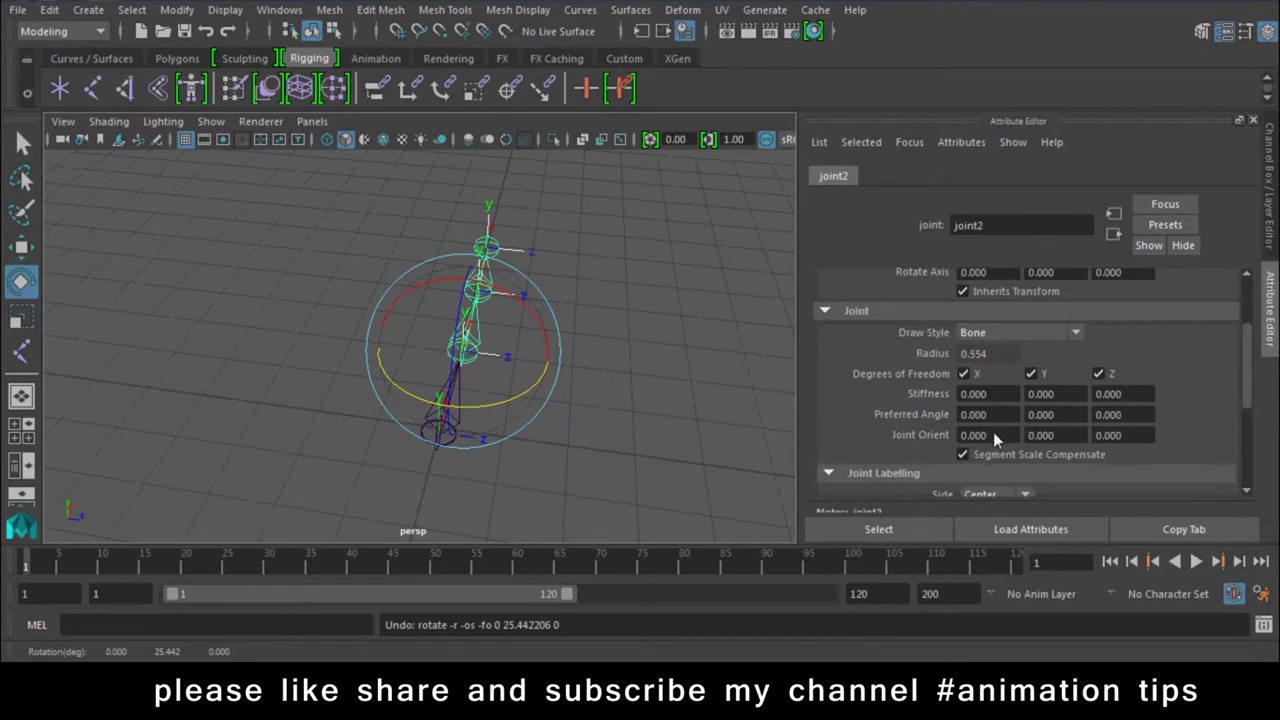
left_click(1045, 436)
type("14")
key("Return")
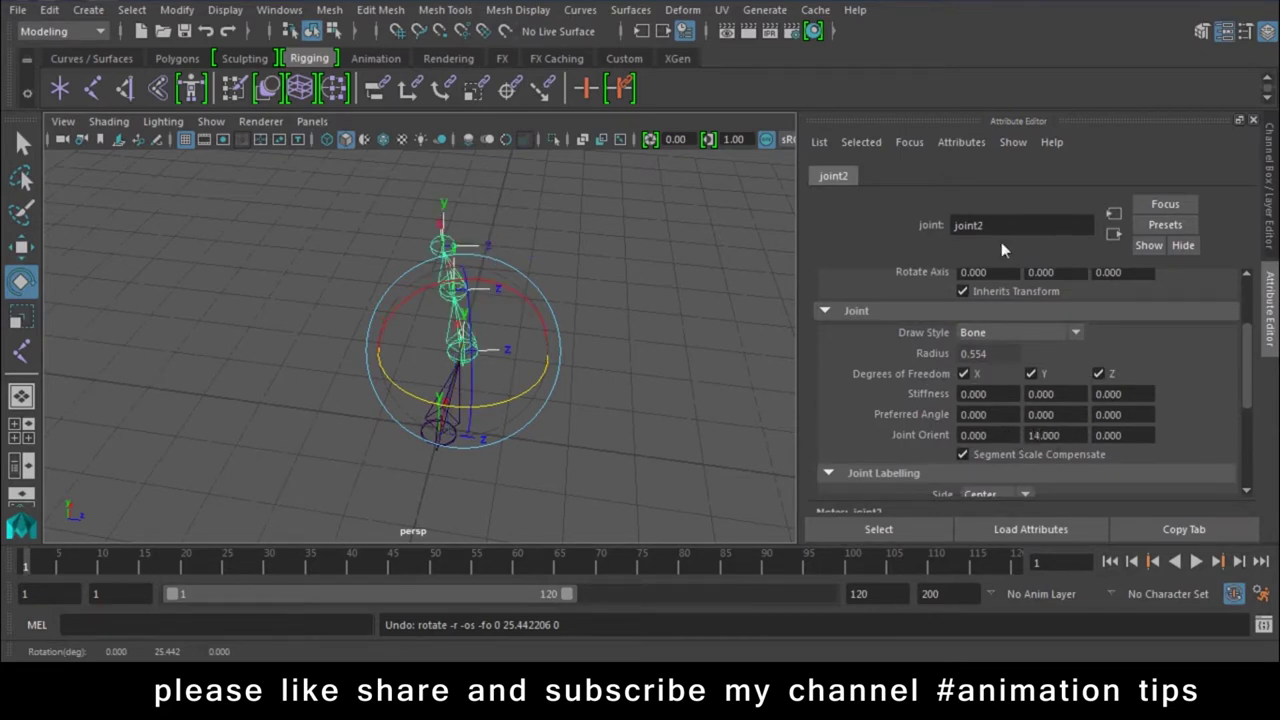
left_click_drag(667, 316, 667, 380, "alt")
left_click(1183, 245)
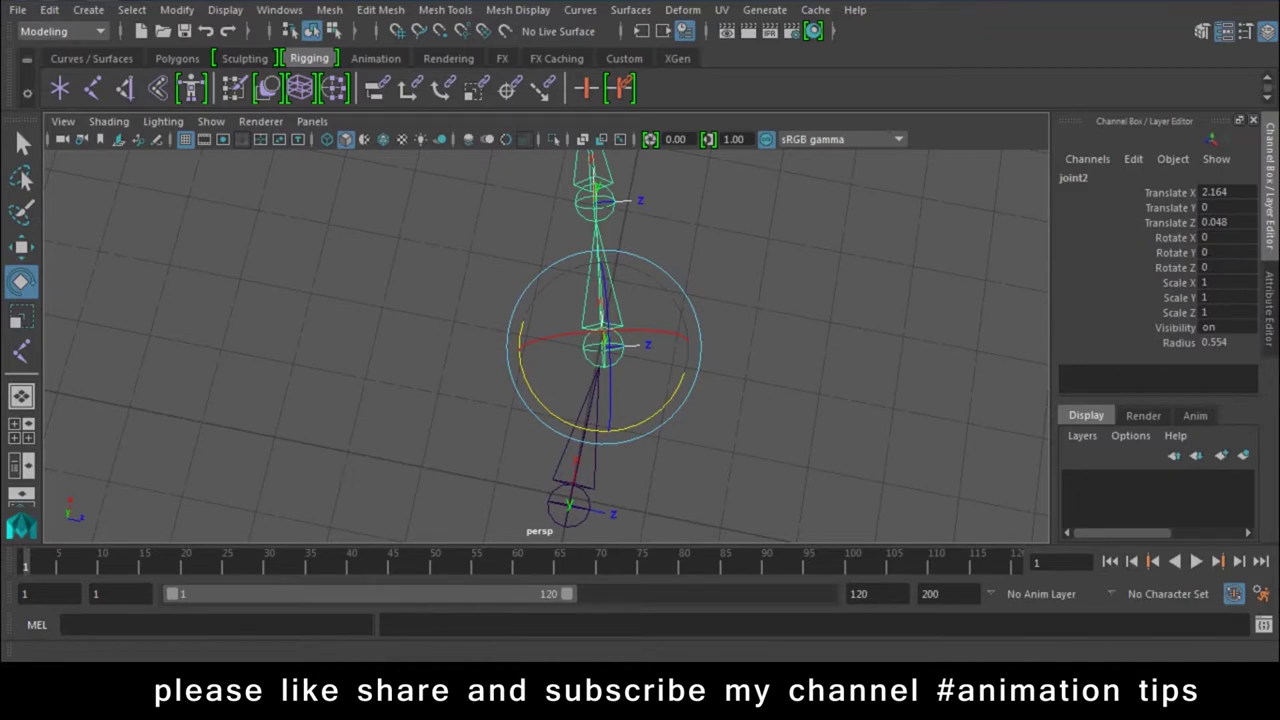
mouse_move(802, 364)
left_mouse_down("alt")
mouse_move(856, 260)
mouse_move(703, 247)
left_mouse_up("alt")
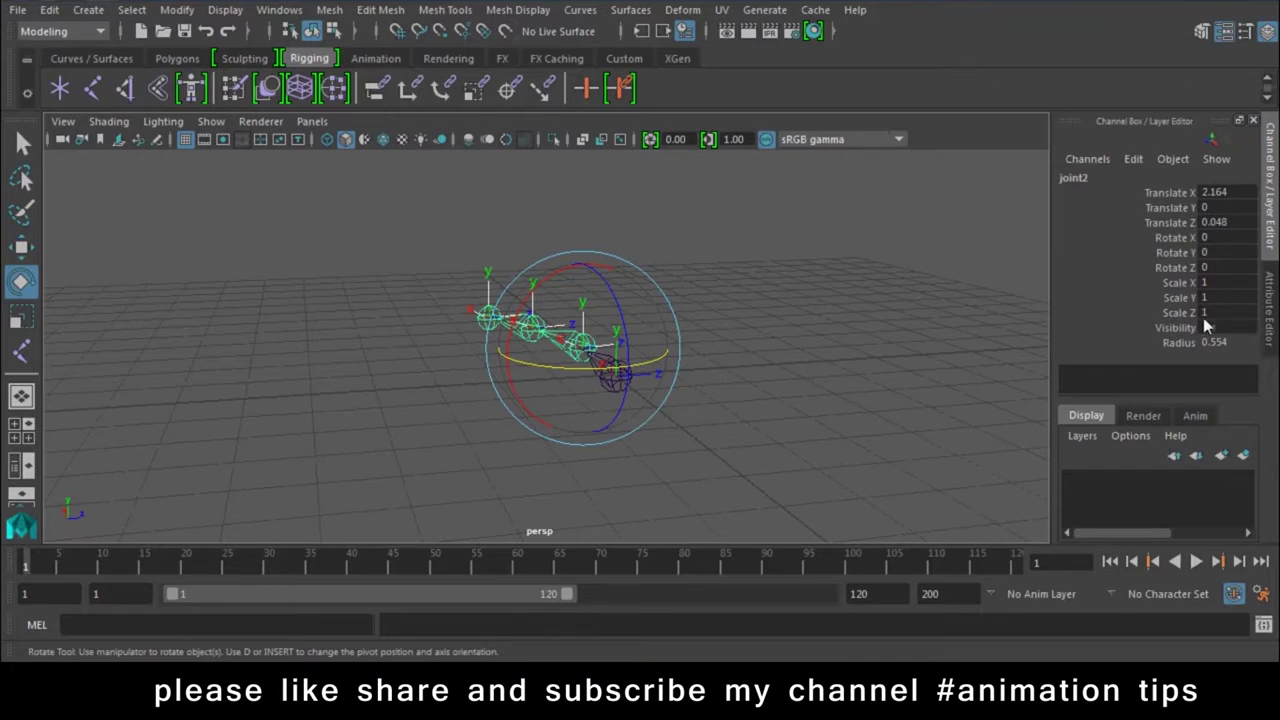
- Undo the last attribute change, select joint1 and switch to the Rigging menu set
key("w")
mouse_move(760, 325)
left_mouse_down("alt")
mouse_move(690, 431)
mouse_move(672, 494)
left_mouse_up("alt")
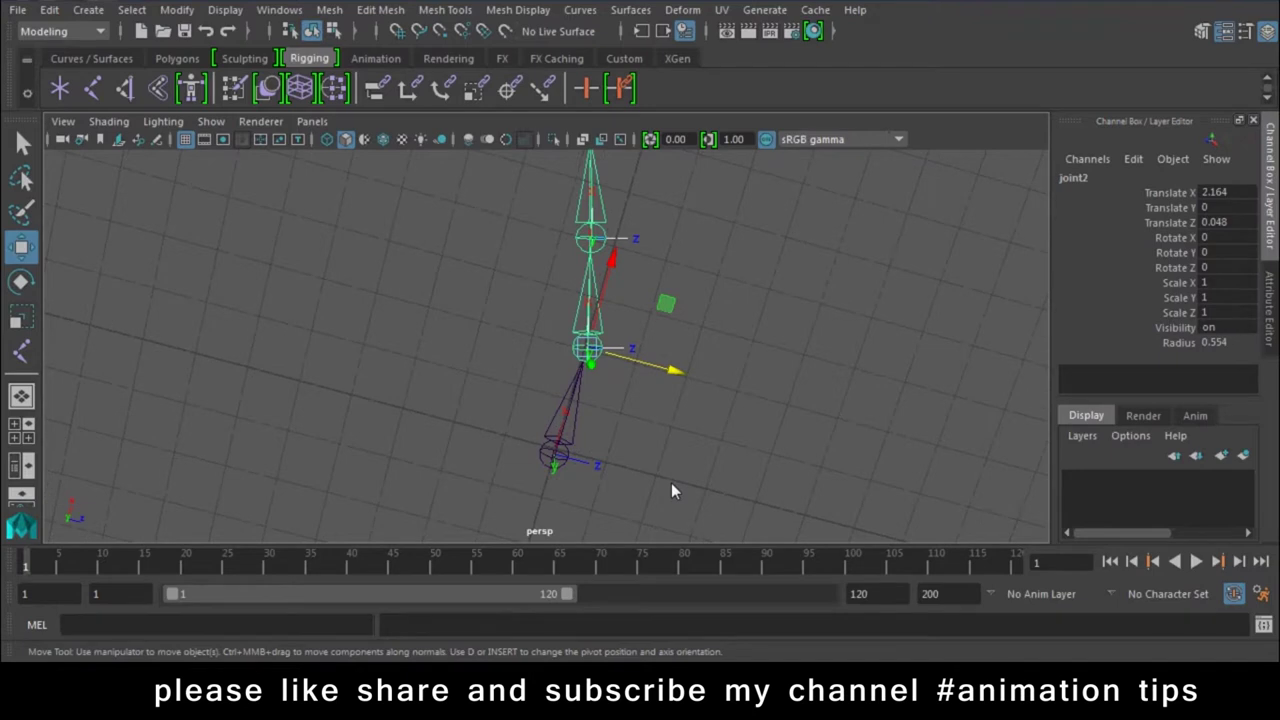
key("ctrl+z")
left_click(620, 228)
left_click_drag(637, 256, 610, 200, "alt")
left_click(540, 432)
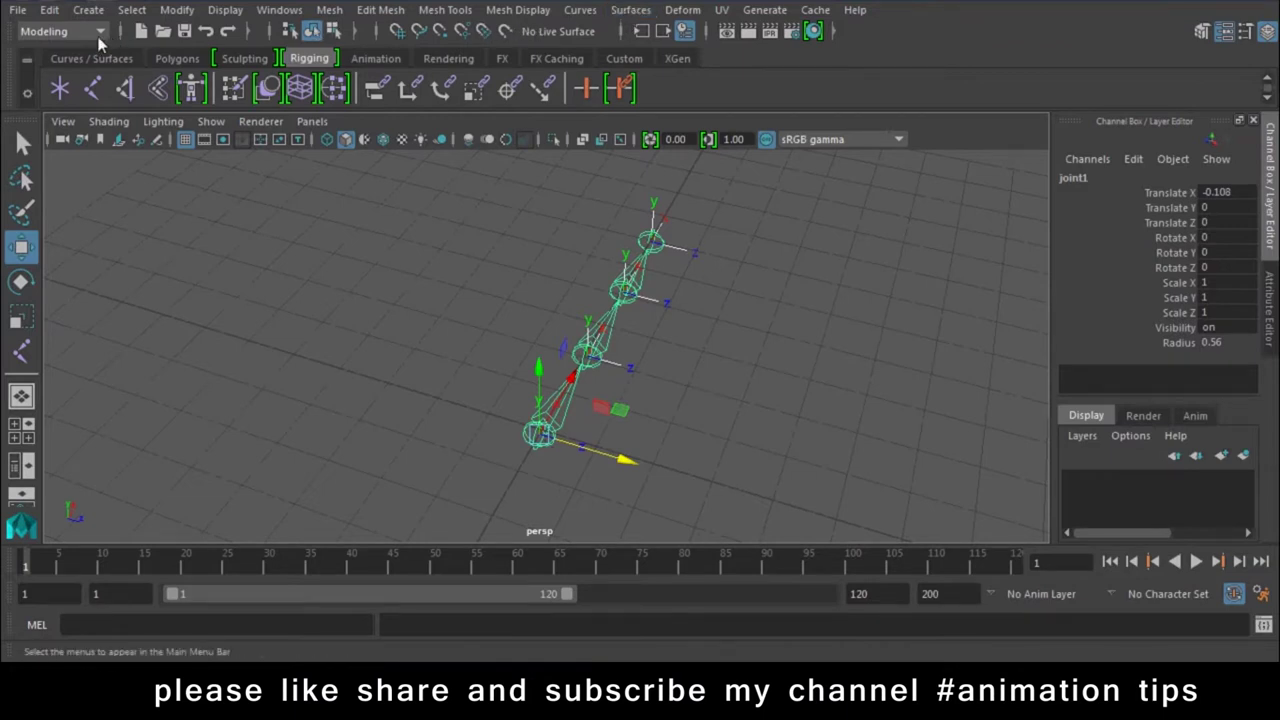
left_click(60, 31)
left_click(50, 76)
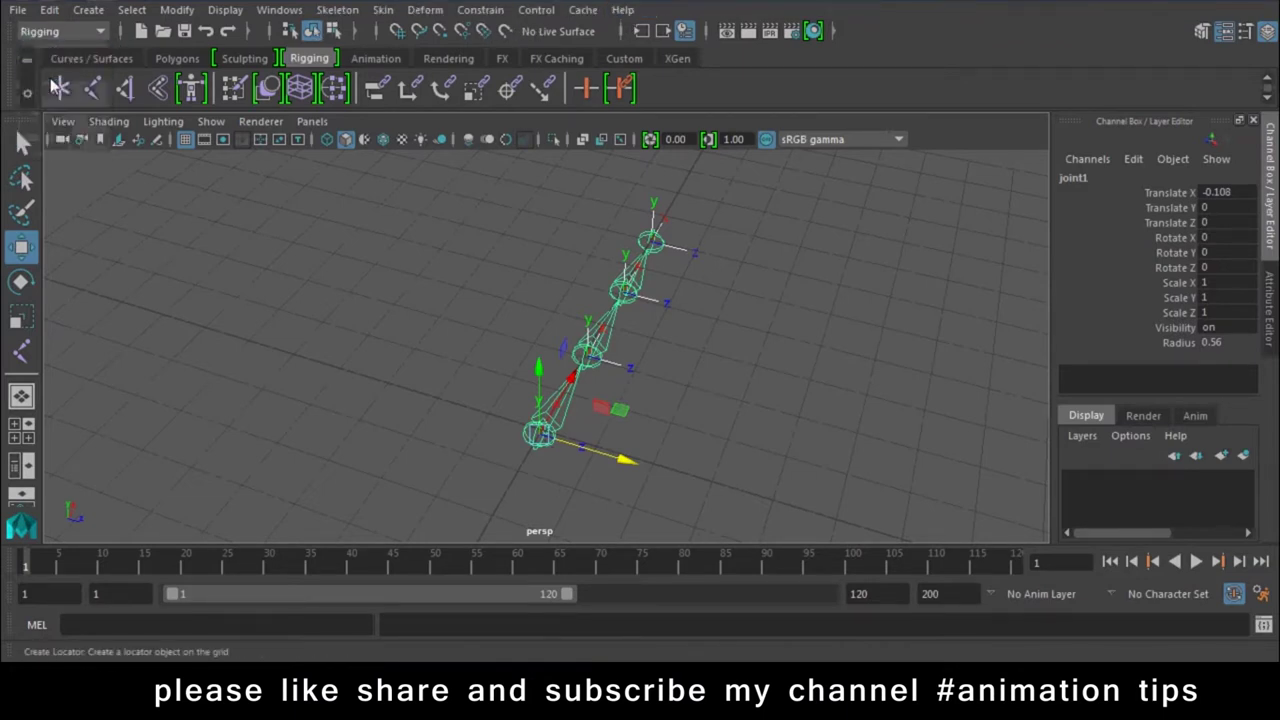
left_click(349, 14)
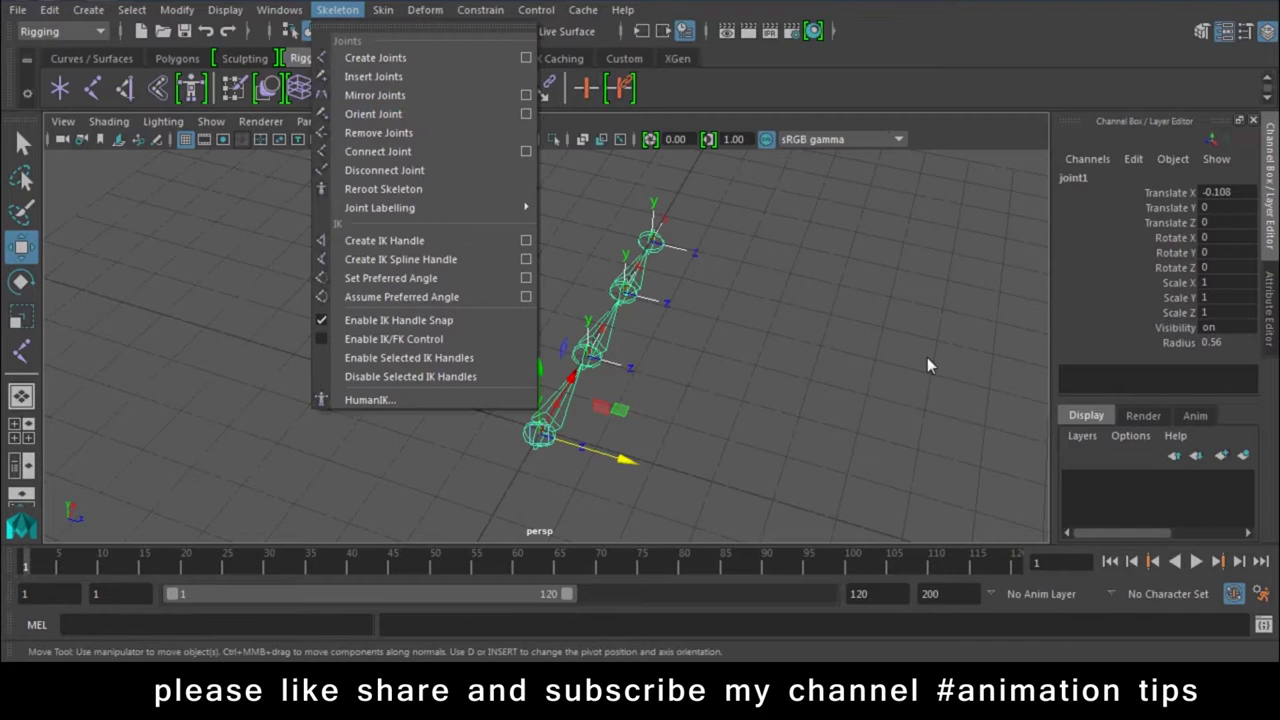
left_click(817, 354)
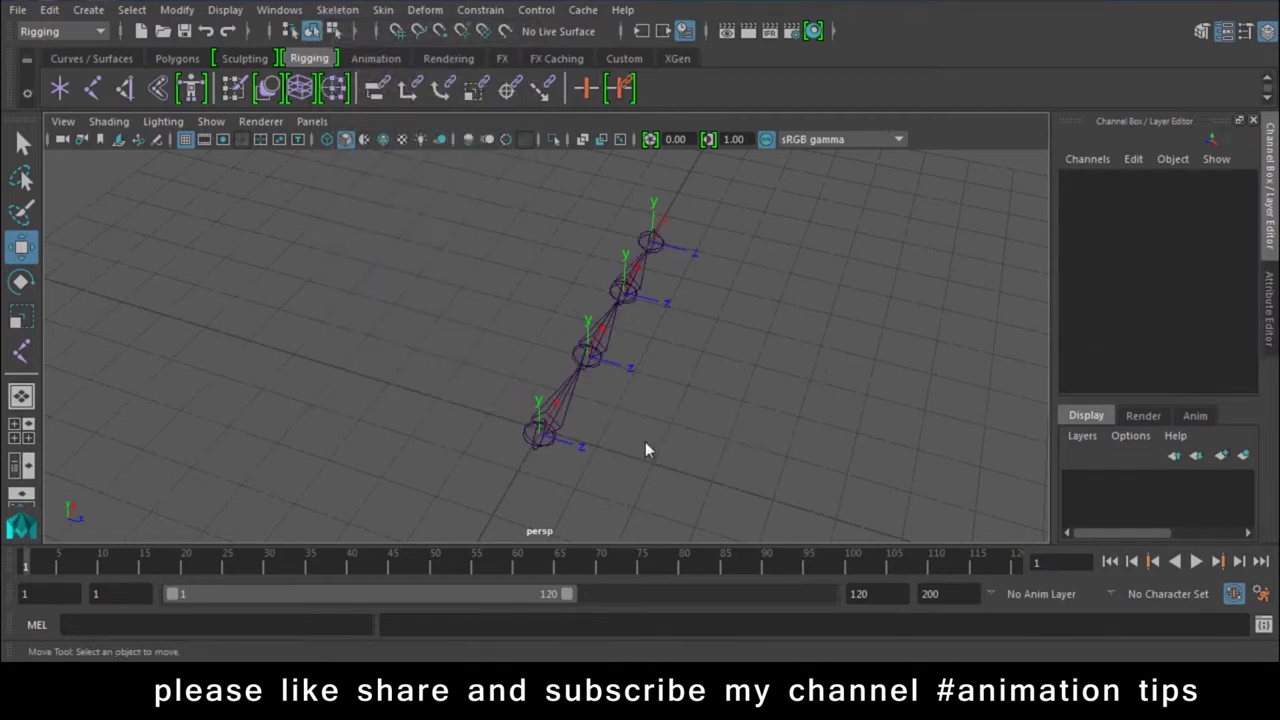
- Select joint1 through joint4 and toggle display of their local rotation axes
left_click(546, 436)
left_click(588, 352)
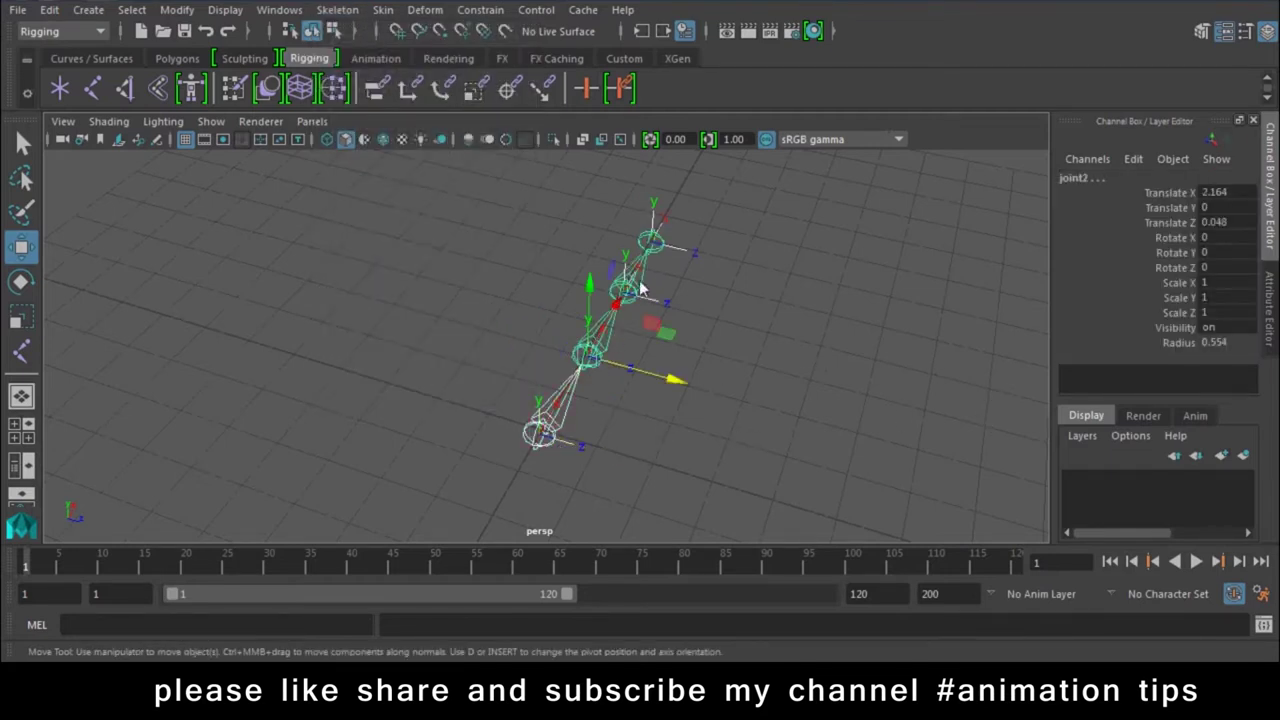
left_click(624, 290)
left_click(652, 242)
left_click(225, 10)
mouse_move(284, 184)
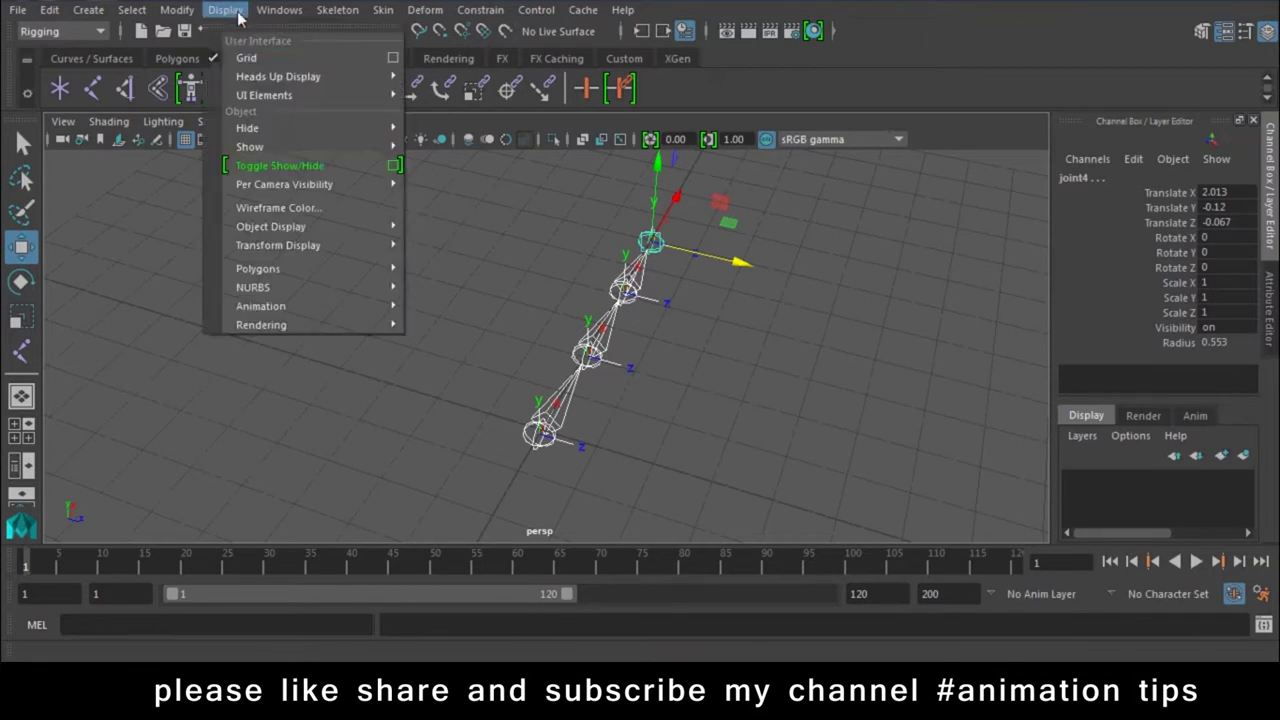
mouse_move(278, 245)
left_click(438, 261)
left_click(896, 498)
mouse_move(798, 377)
left_mouse_down("alt")
mouse_move(632, 388)
mouse_move(517, 366)
left_mouse_up("alt")
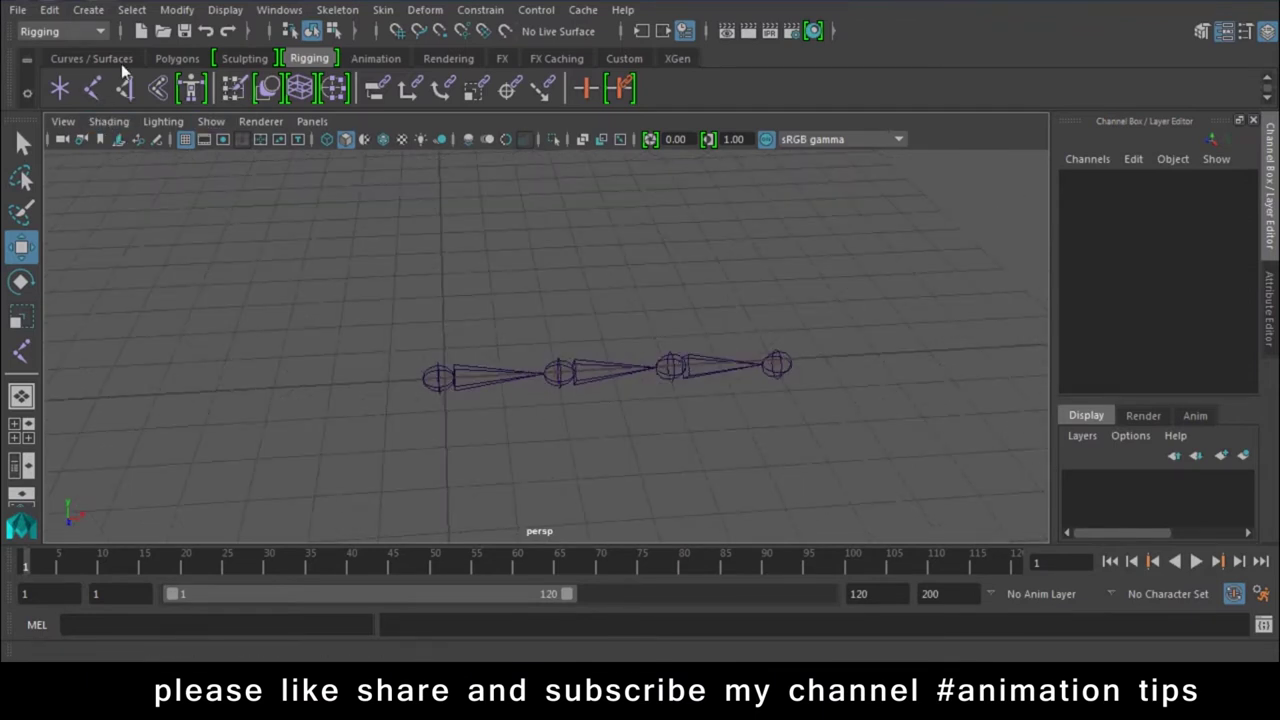
- Draw a NURBS circle around the root joint in the side view
left_click(91, 58)
left_click(62, 89)
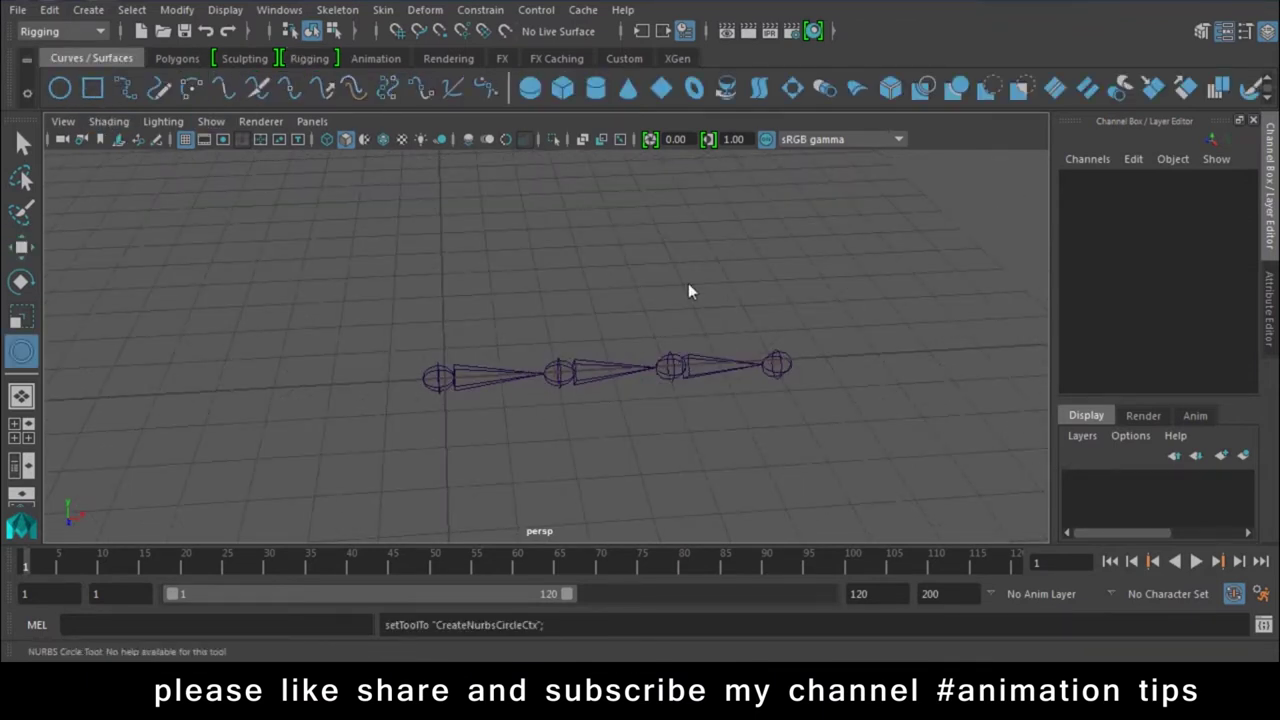
key("space")
mouse_move(678, 322)
left_mouse_down()
mouse_move(684, 334)
mouse_move(789, 284)
left_mouse_up()
key("space")
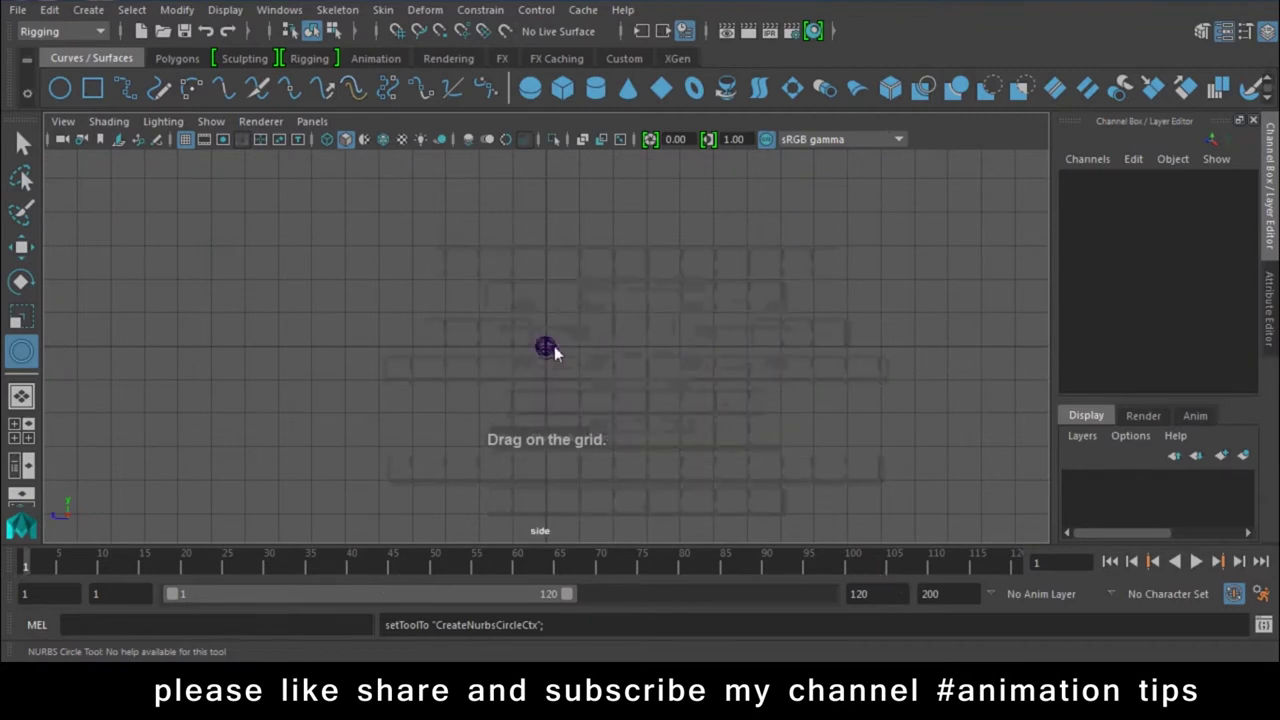
mouse_move(554, 358)
left_mouse_down()
mouse_move(571, 383)
mouse_move(581, 349)
mouse_move(560, 408)
mouse_move(480, 418)
left_mouse_up()
key("space")
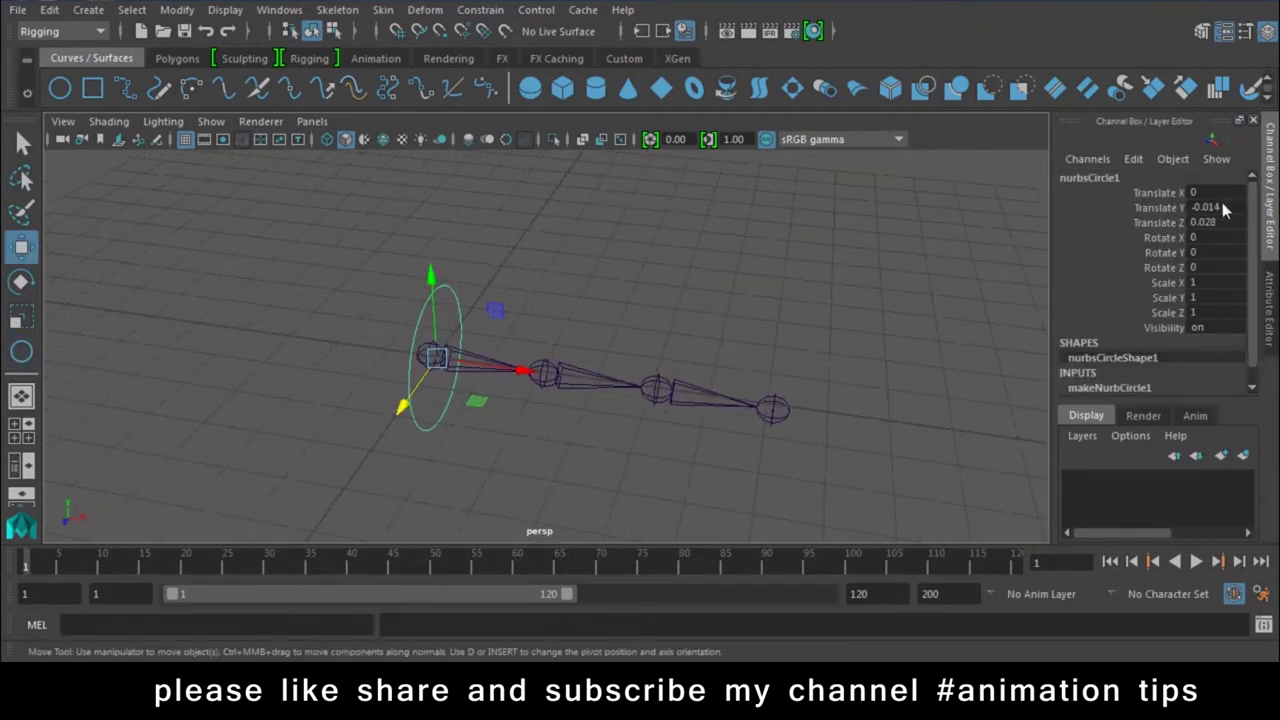
- Select nurbsCircle1 and zero its translate values in the Channel Box
left_click(624, 340)
left_click(427, 362)
left_click(457, 292)
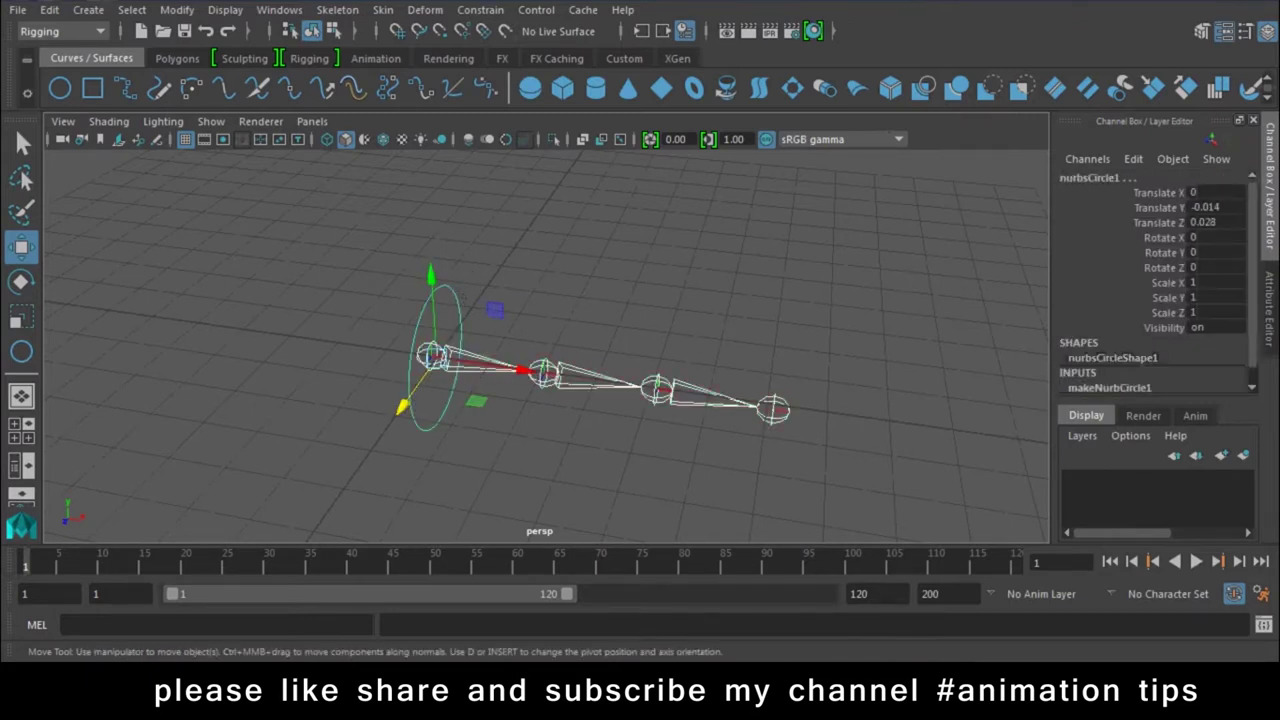
left_click_drag(1219, 190, 1219, 208)
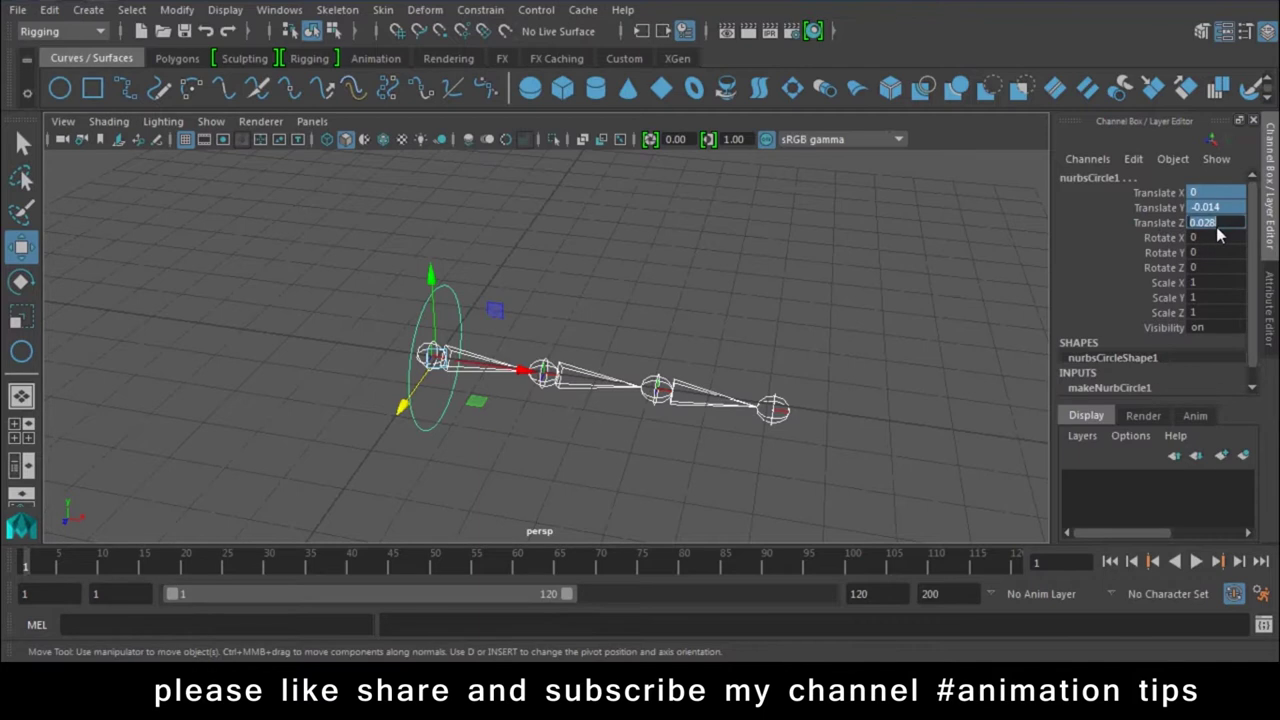
left_click(658, 265)
- Parent joint1 under nurbsCircle1 with P, then select the circle's transform channels
left_click_drag(467, 422, 451, 397, "alt")
left_click(440, 355)
left_click(460, 300)
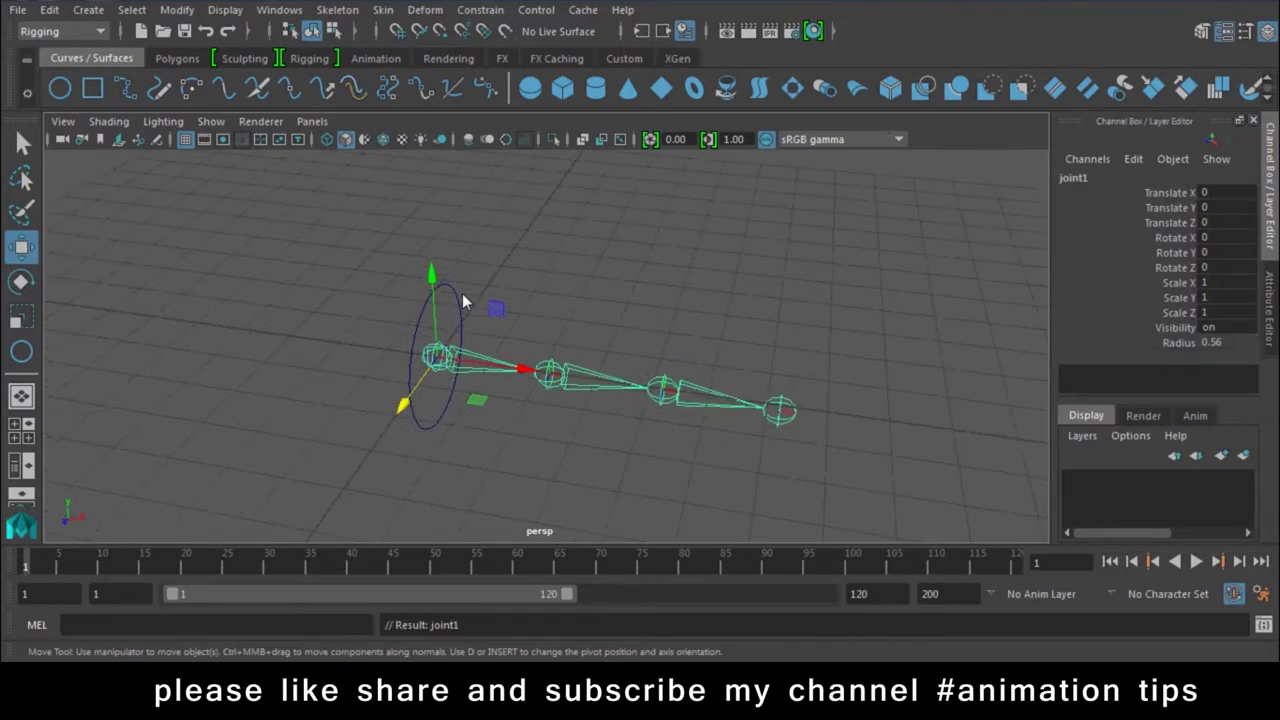
left_click(462, 293)
left_click(460, 316)
left_click(460, 302)
key("p")
left_click(462, 319)
left_click(460, 318)
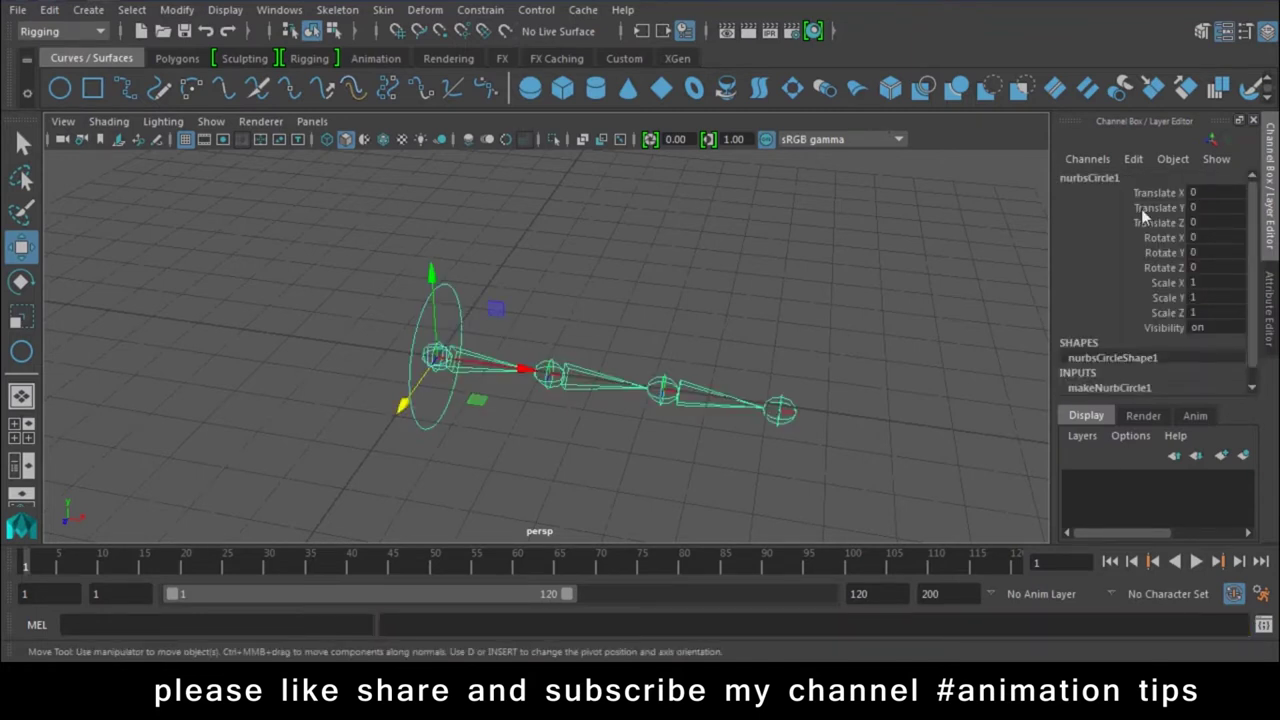
left_click_drag(1160, 193, 1170, 329)
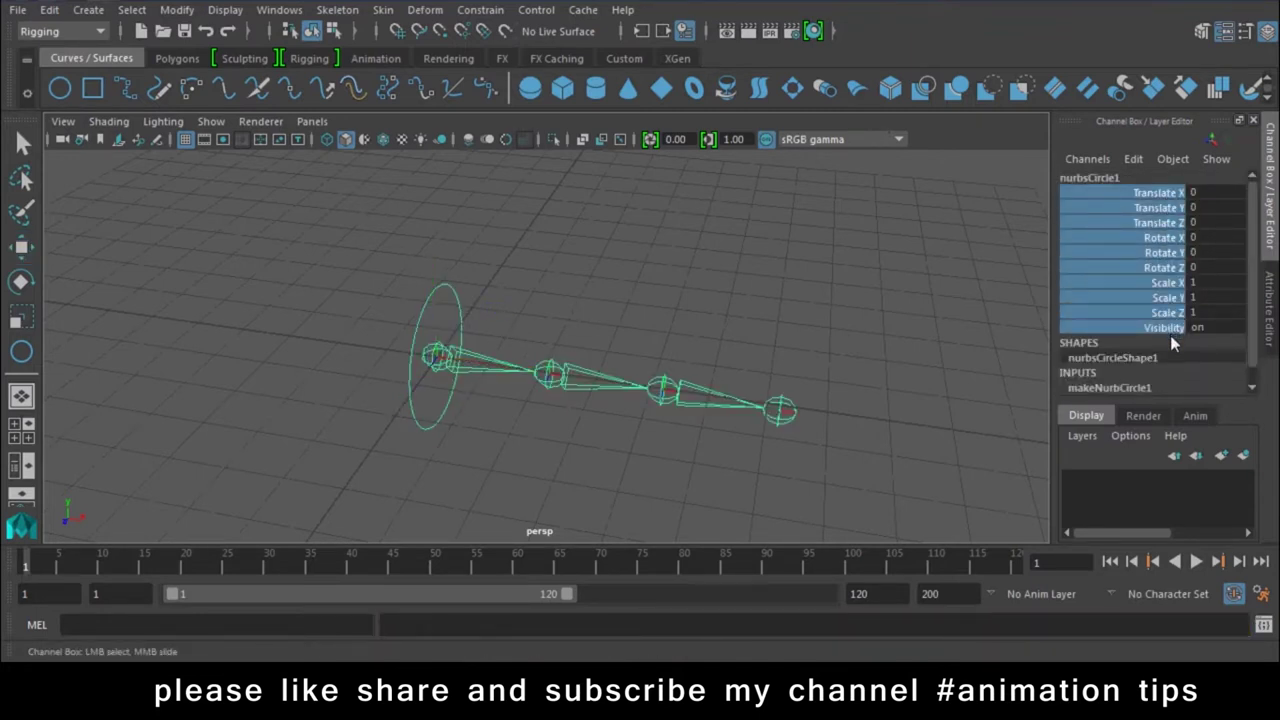
- Move all nurbsCircle1's keyable channels to Nonkeyable Hidden in Channel Control, then open Add Attribute
left_click(1133, 159)
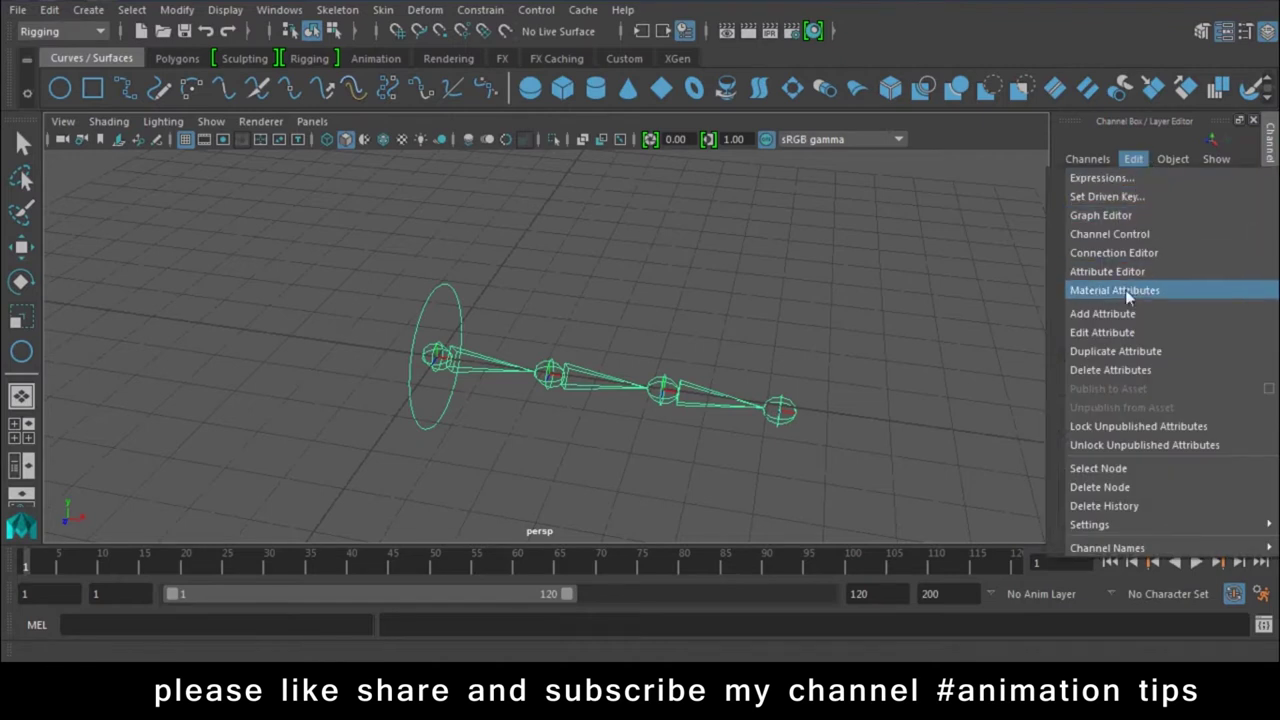
left_click(1150, 234)
left_click(489, 316)
left_click(470, 422, "shift")
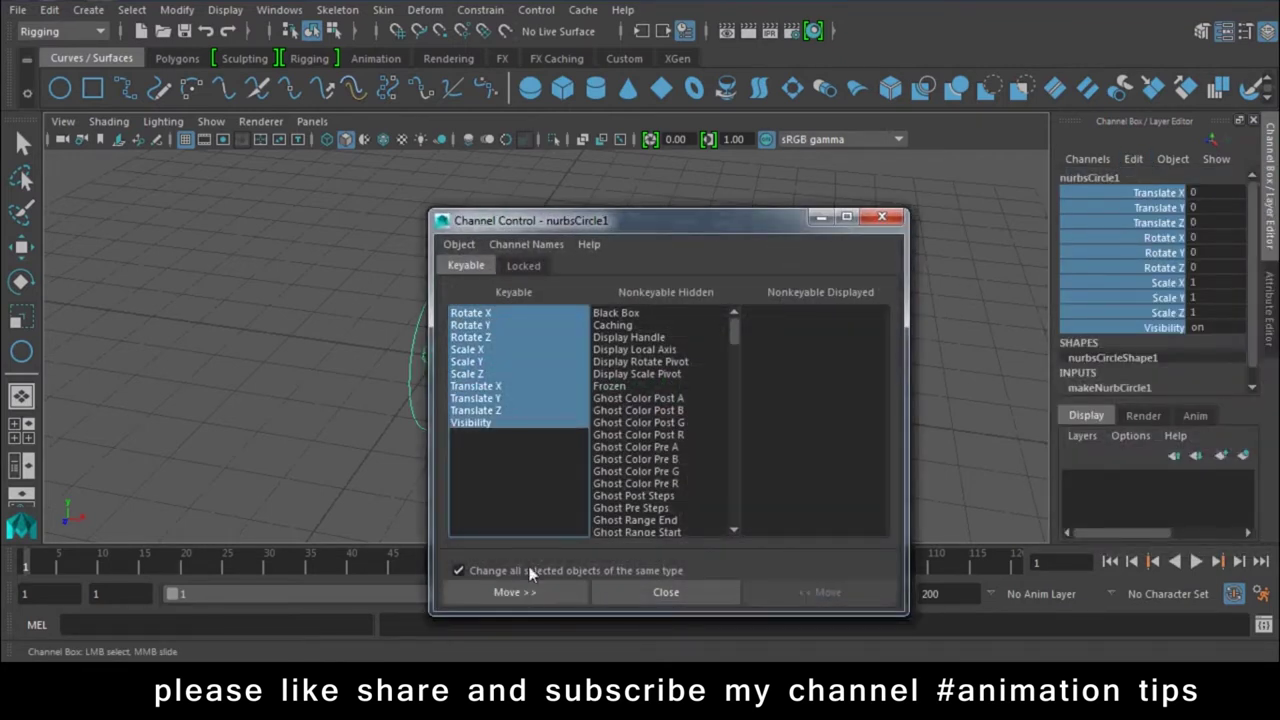
left_click(515, 592)
left_click(694, 600)
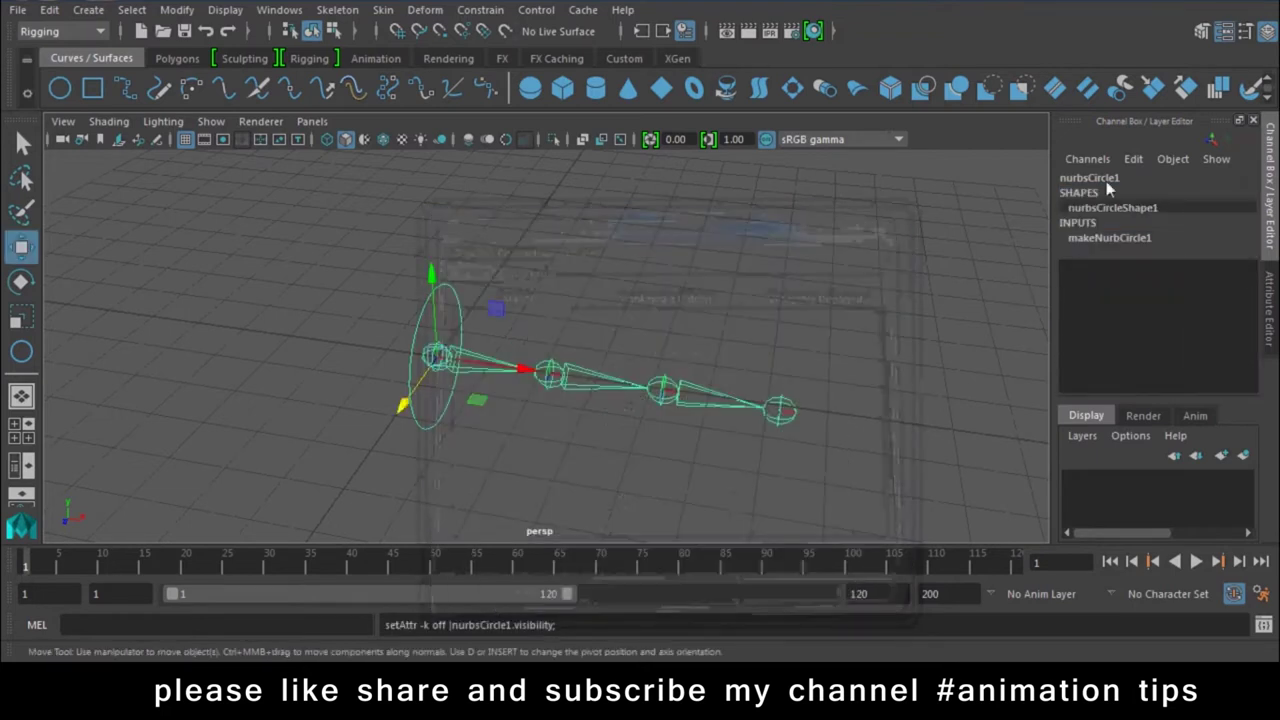
left_click(1131, 158)
left_click(1111, 313)
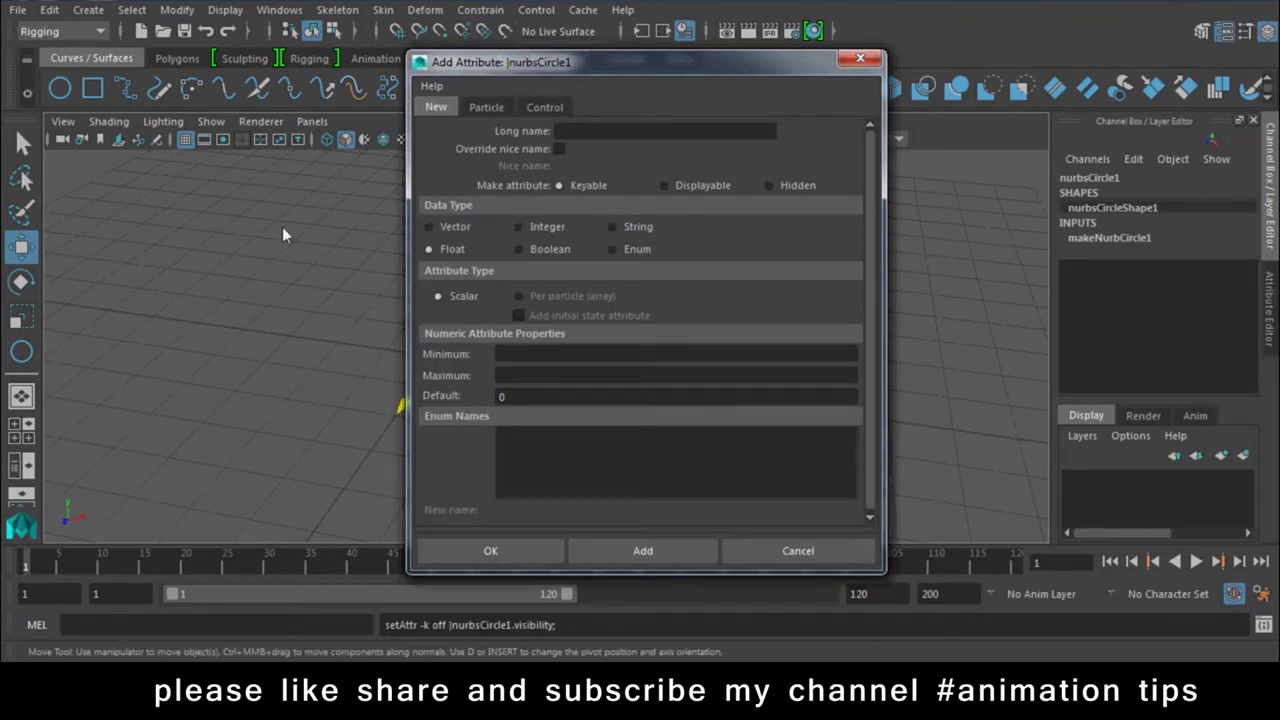
- Add float attribute L_Index1 with minimum -10 and maximum 90
type("Index")
type("1")
left_click(528, 358)
type("-10")
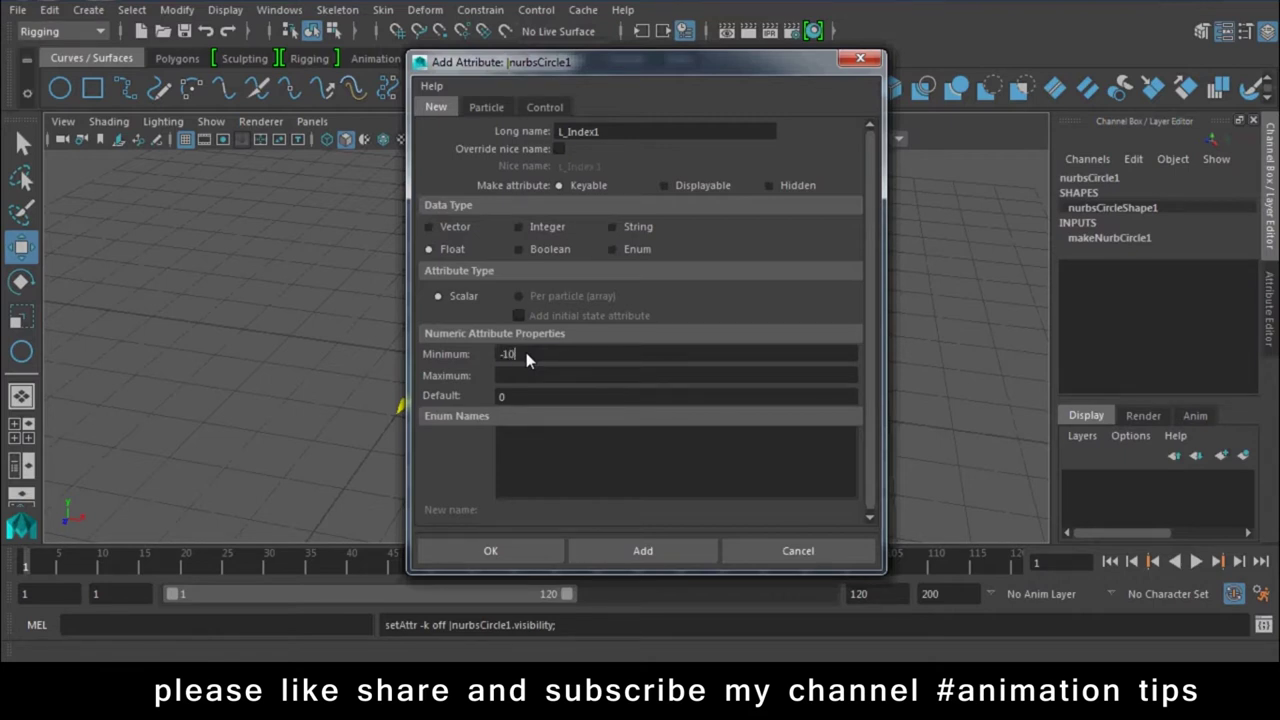
left_click(577, 379)
type("90")
left_click(643, 551)
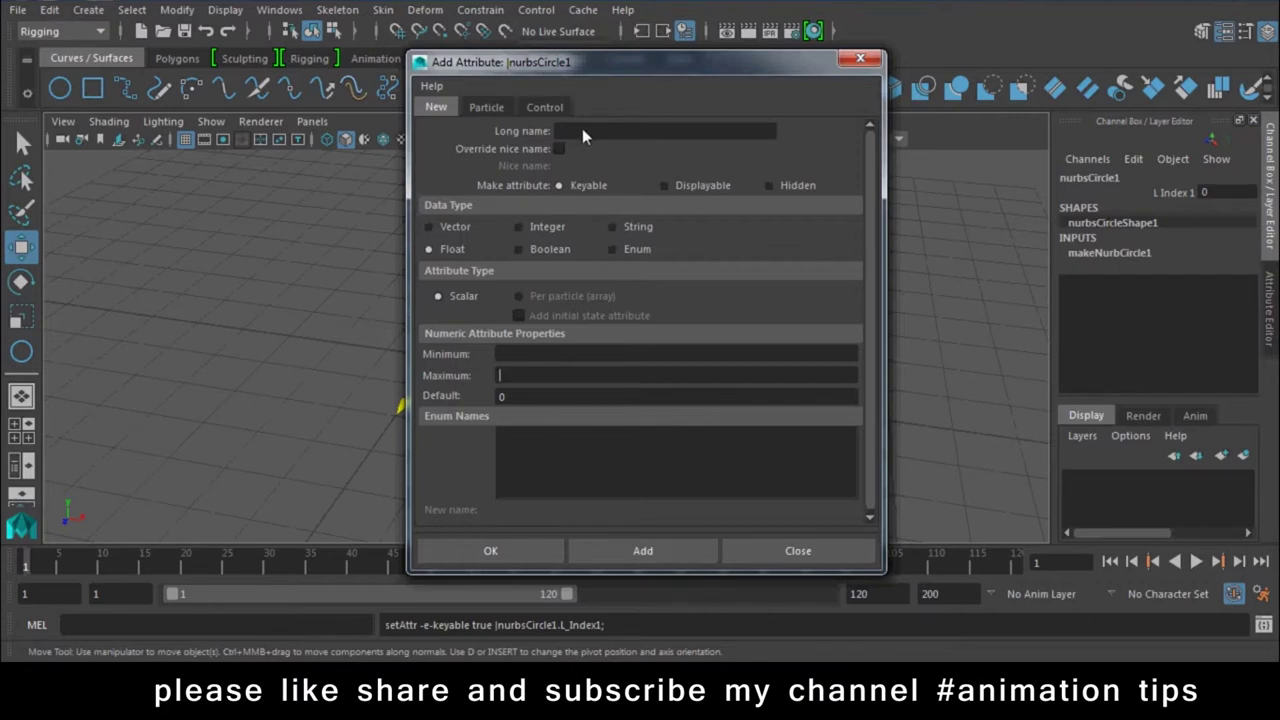
- Undo an accidental deselection of the circle and reopen the Channel Box Edit menu
left_click(1134, 160)
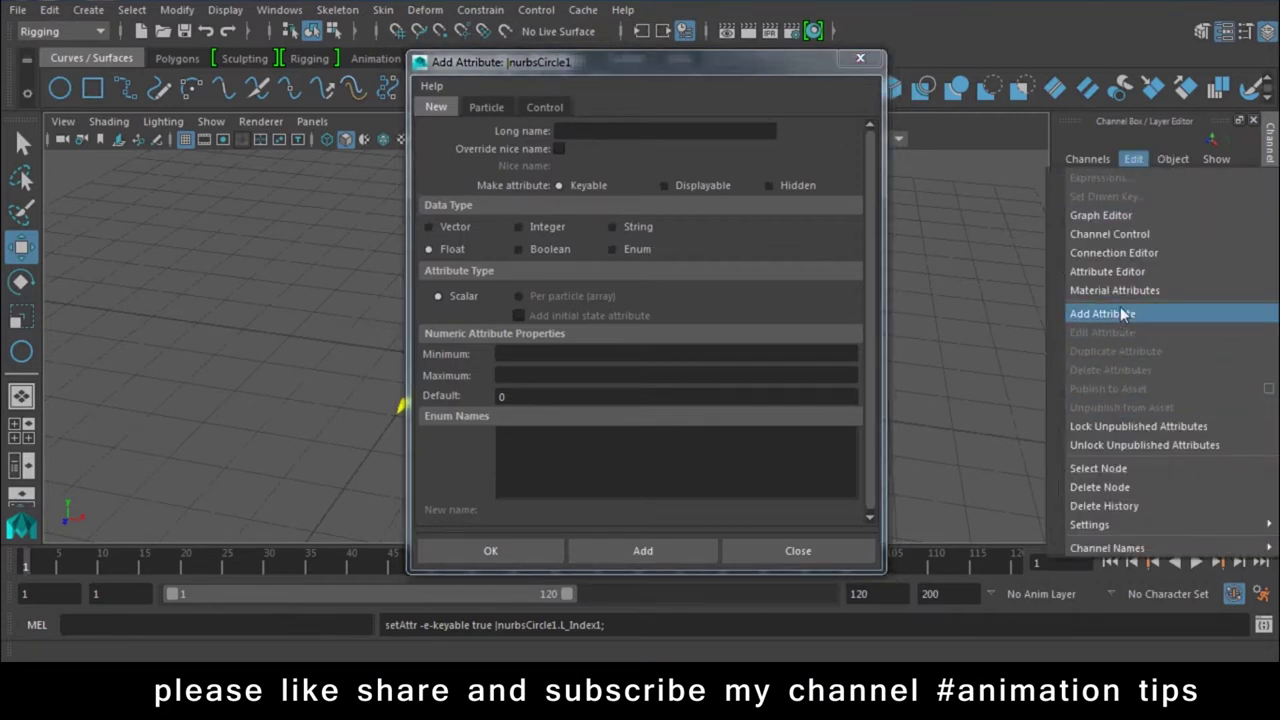
left_click(1026, 353)
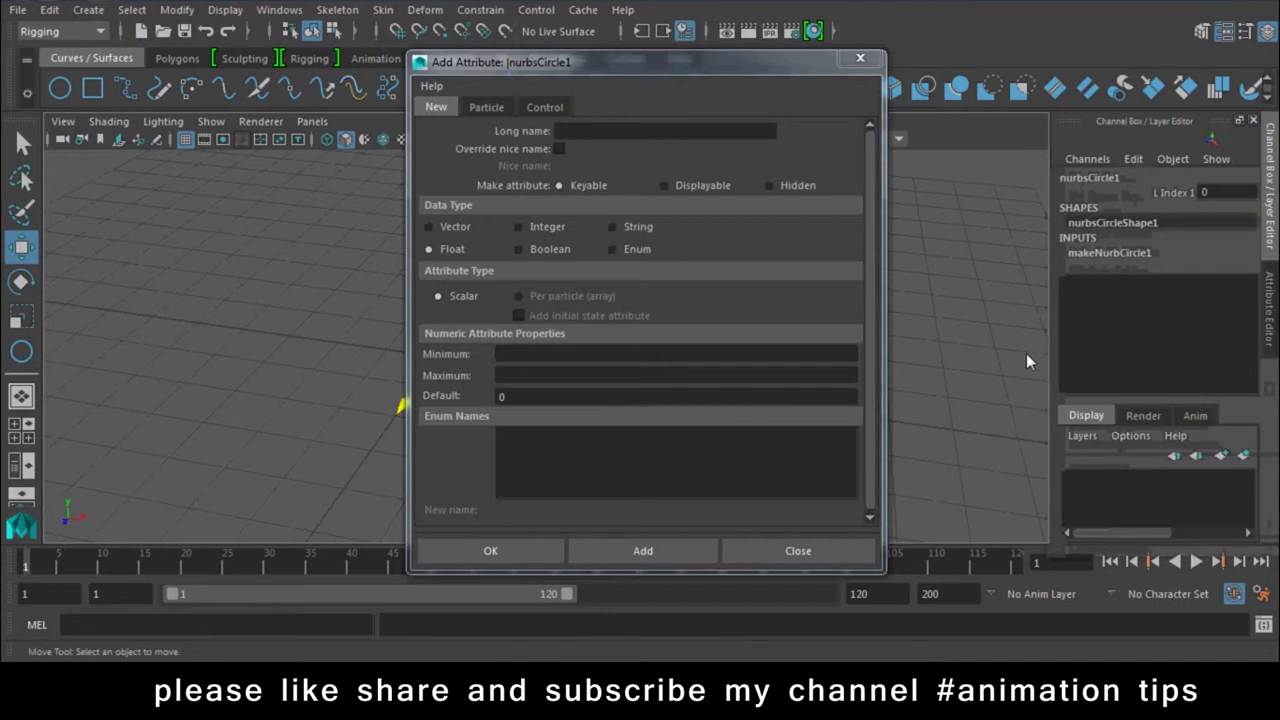
left_click(1026, 353)
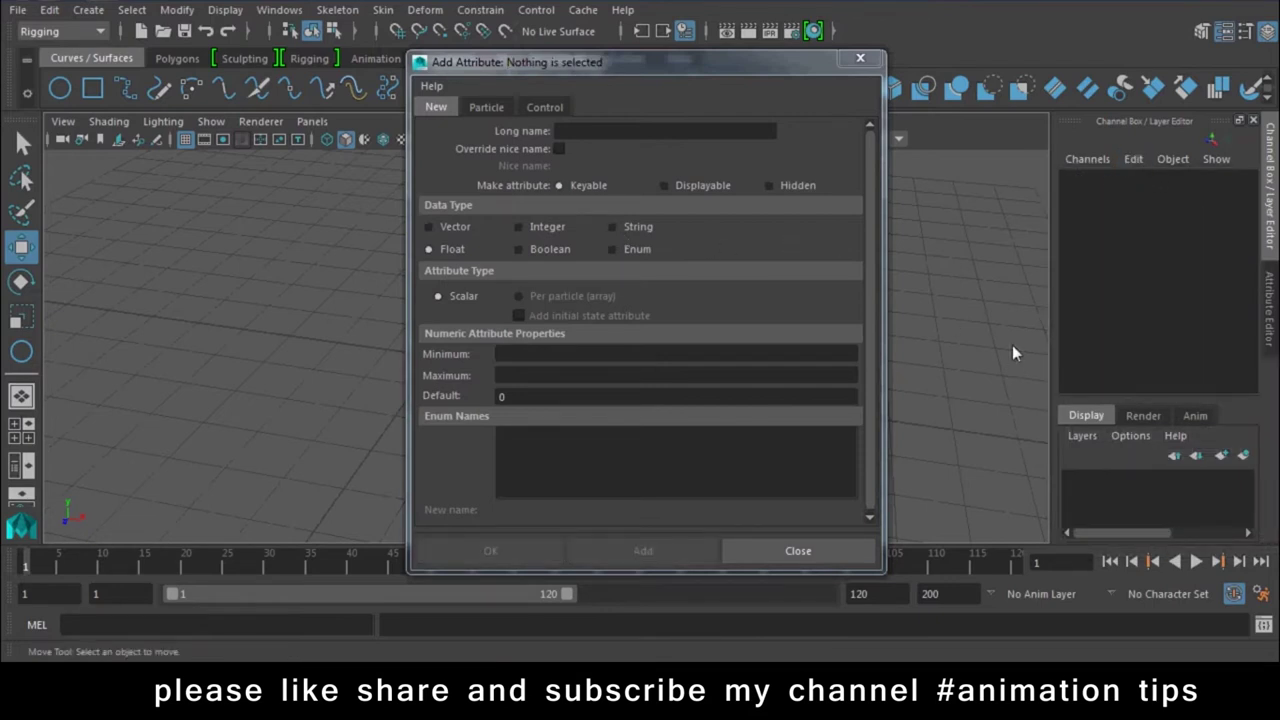
key("ctrl+z")
left_click(1133, 152)
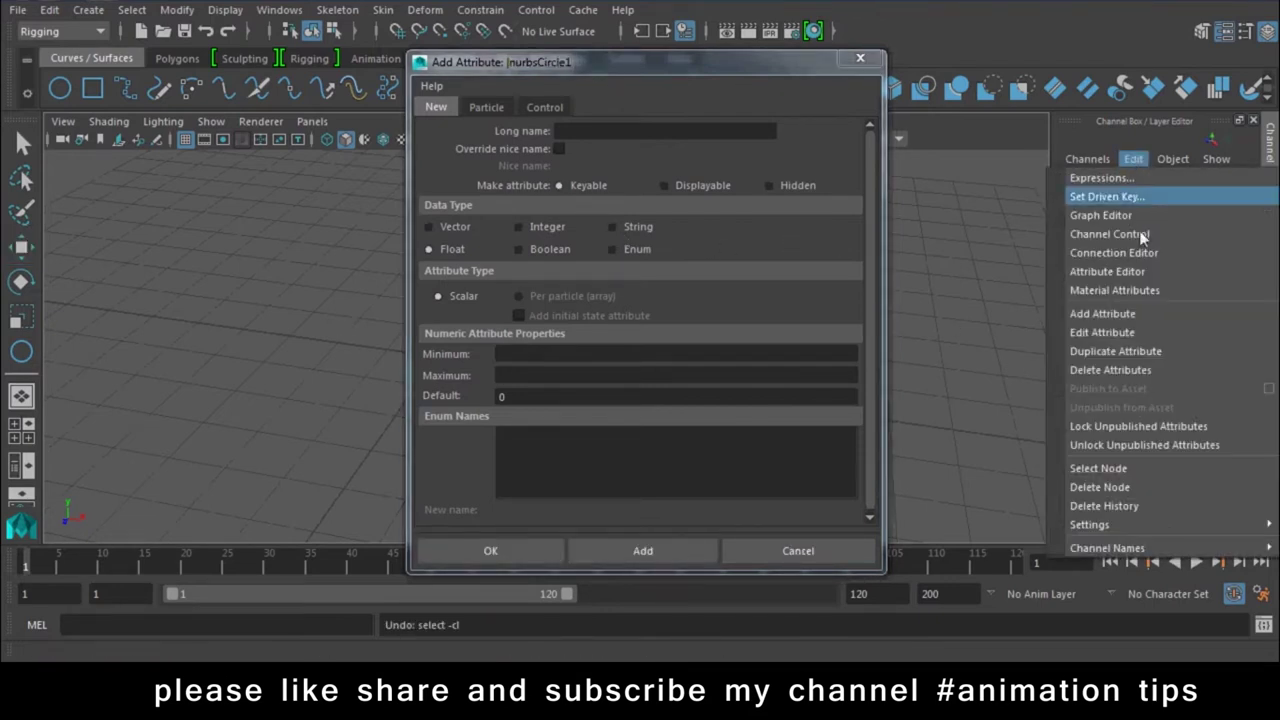
- Rename L_Index1 to Index1 in the Edit Attribute window and close it
left_click(1179, 333)
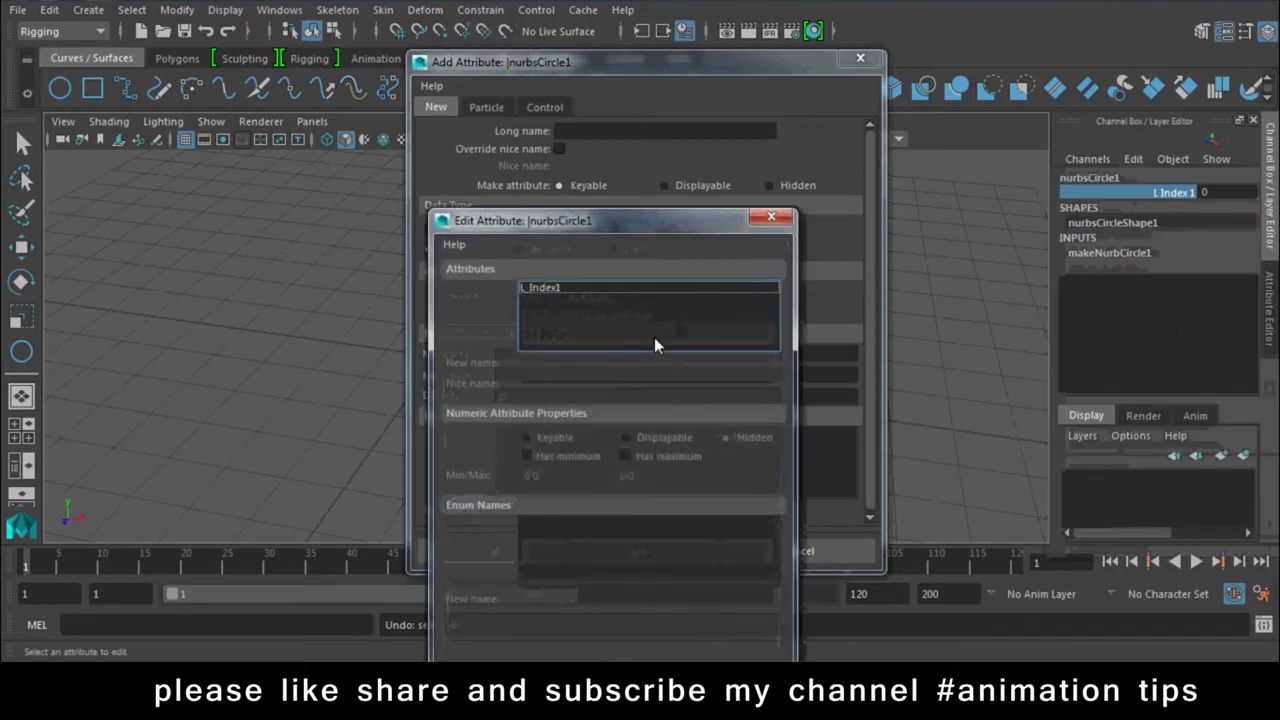
left_click(540, 288)
left_click(536, 362)
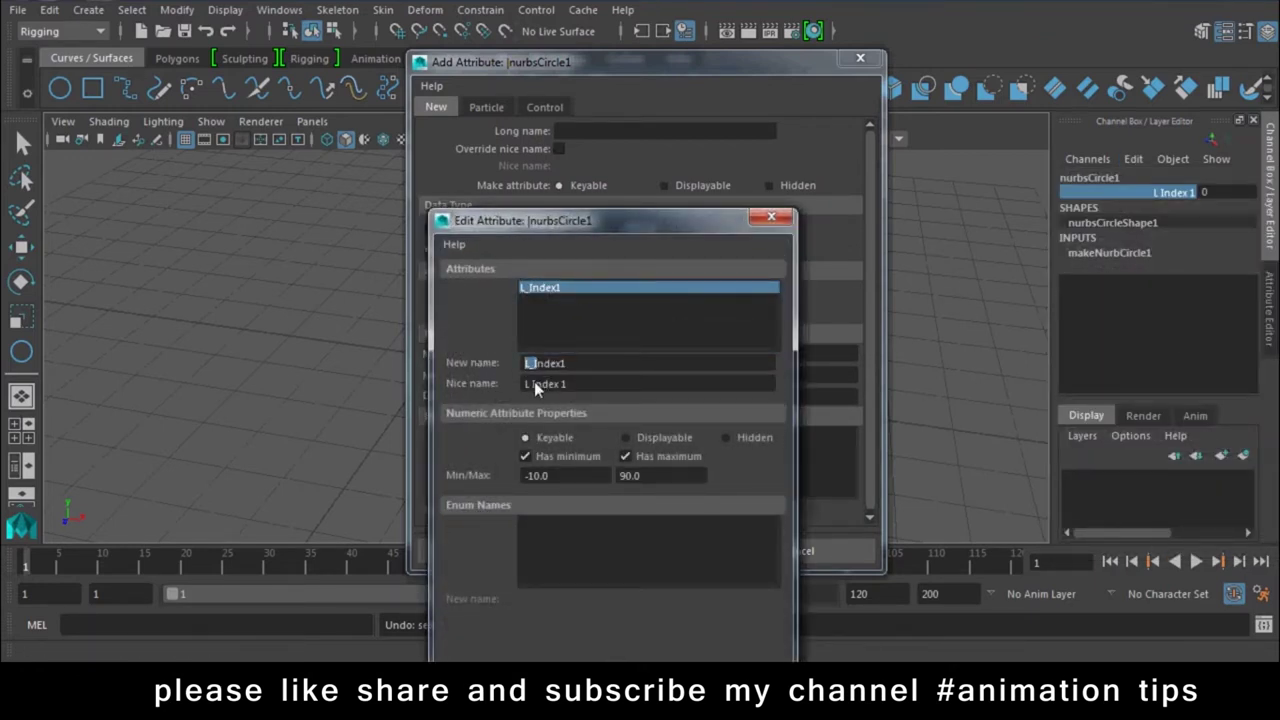
key("Return")
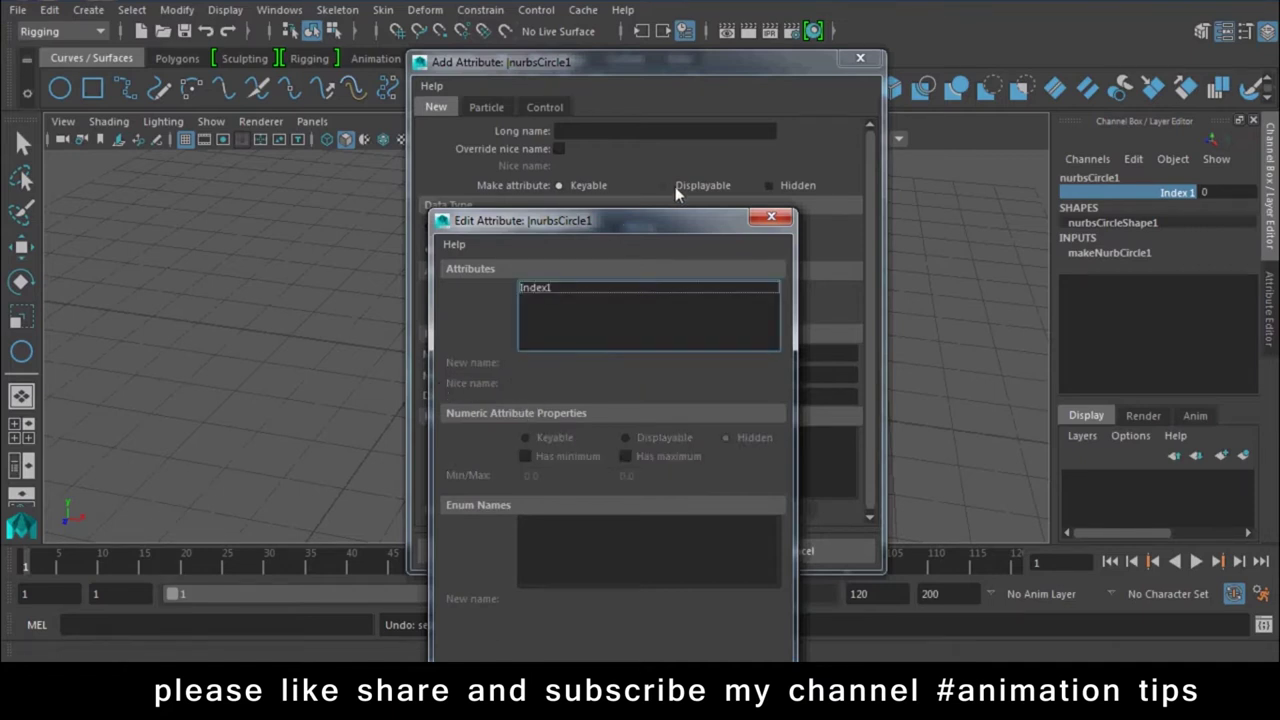
left_click(771, 216)
left_click(581, 134)
type("Index2")
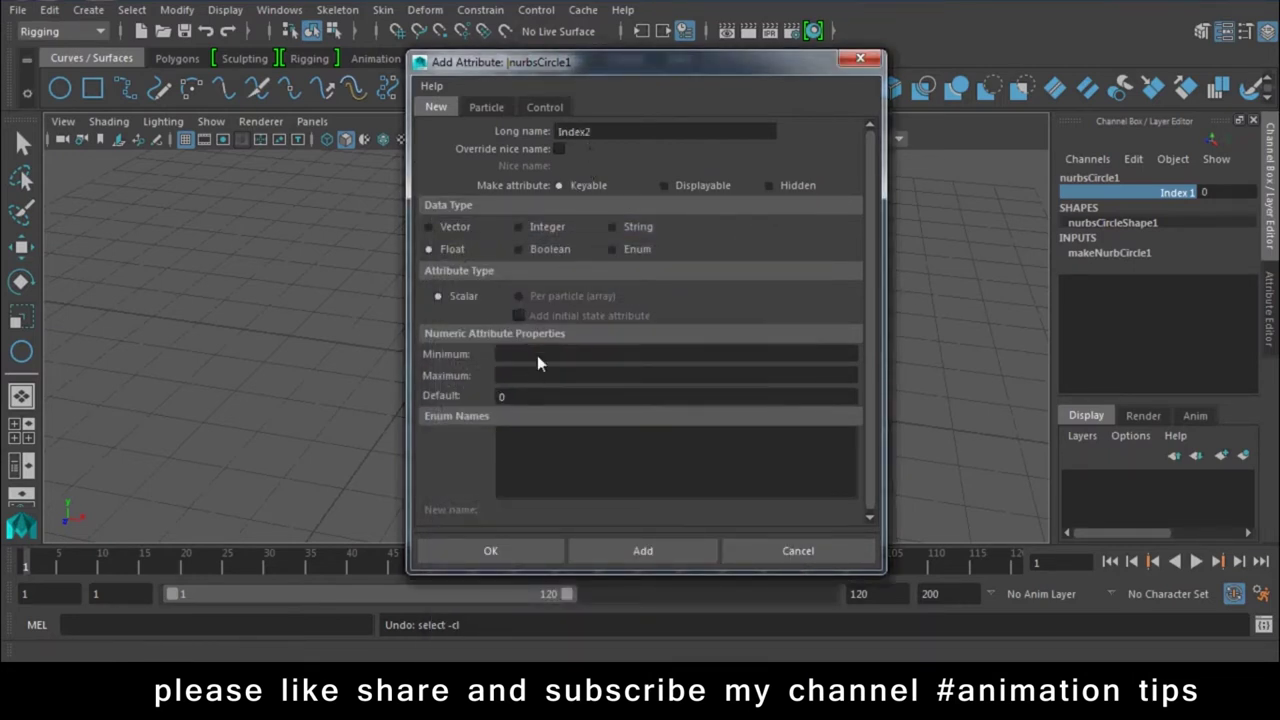
- Add the Index2 attribute with a maximum of 90
left_click(537, 360)
left_click(546, 379)
type("90")
left_click(593, 548)
type("3")
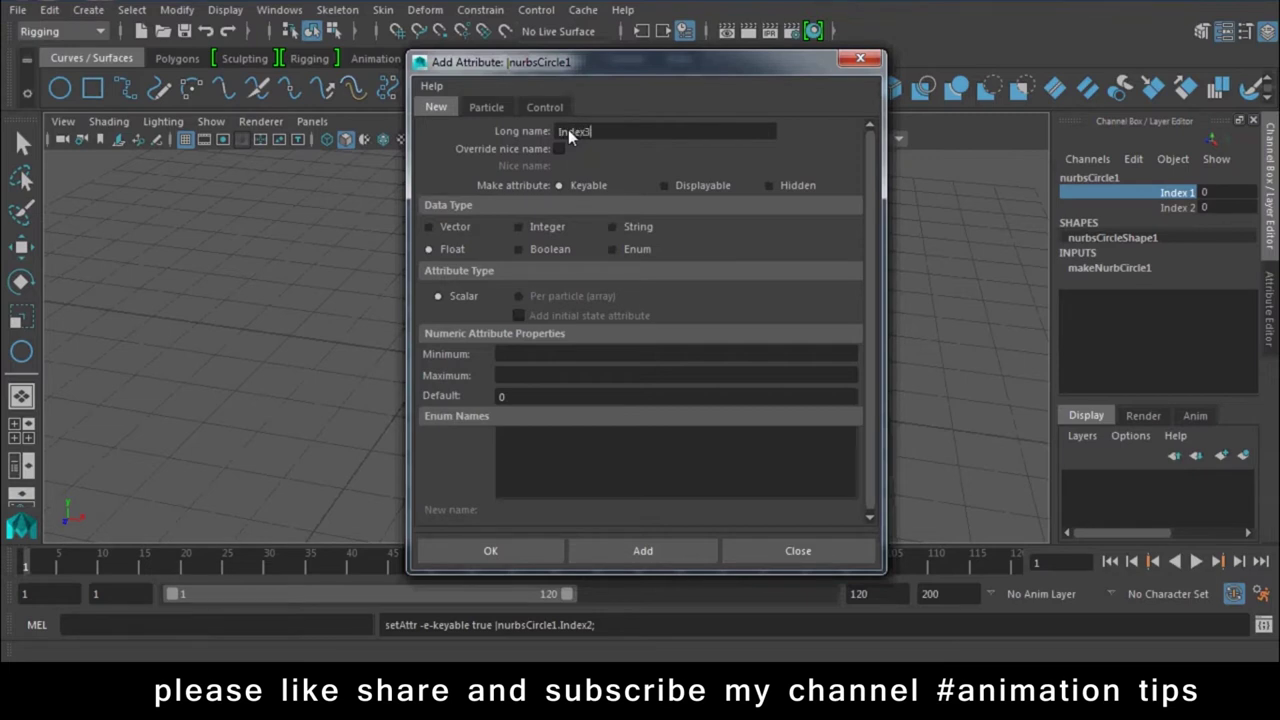
- Add the Index3 attribute with minimum 0 and maximum 90, closing the window
left_click(596, 354)
type("0")
left_click(591, 377)
type("90")
left_click(497, 556)
left_click(846, 267)
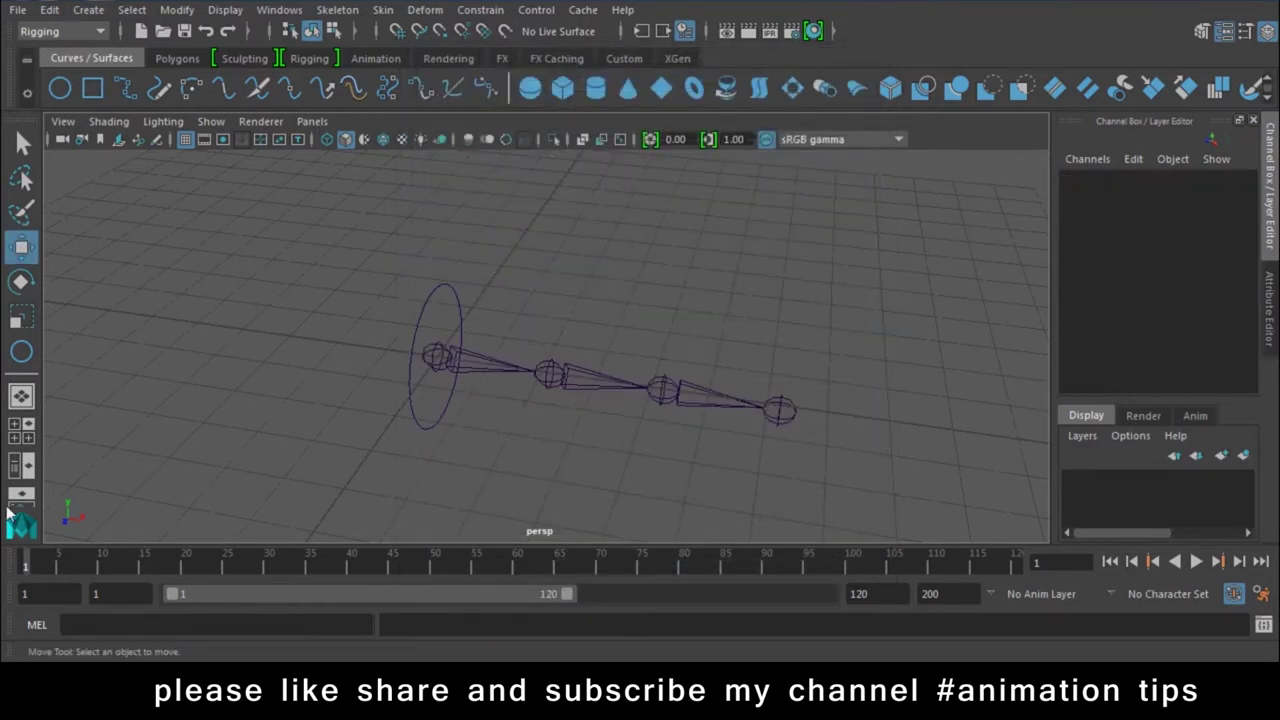
mouse_move(651, 423)
left_mouse_down("alt")
mouse_move(506, 352)
mouse_move(551, 380)
left_mouse_up("alt")
left_click(577, 367)
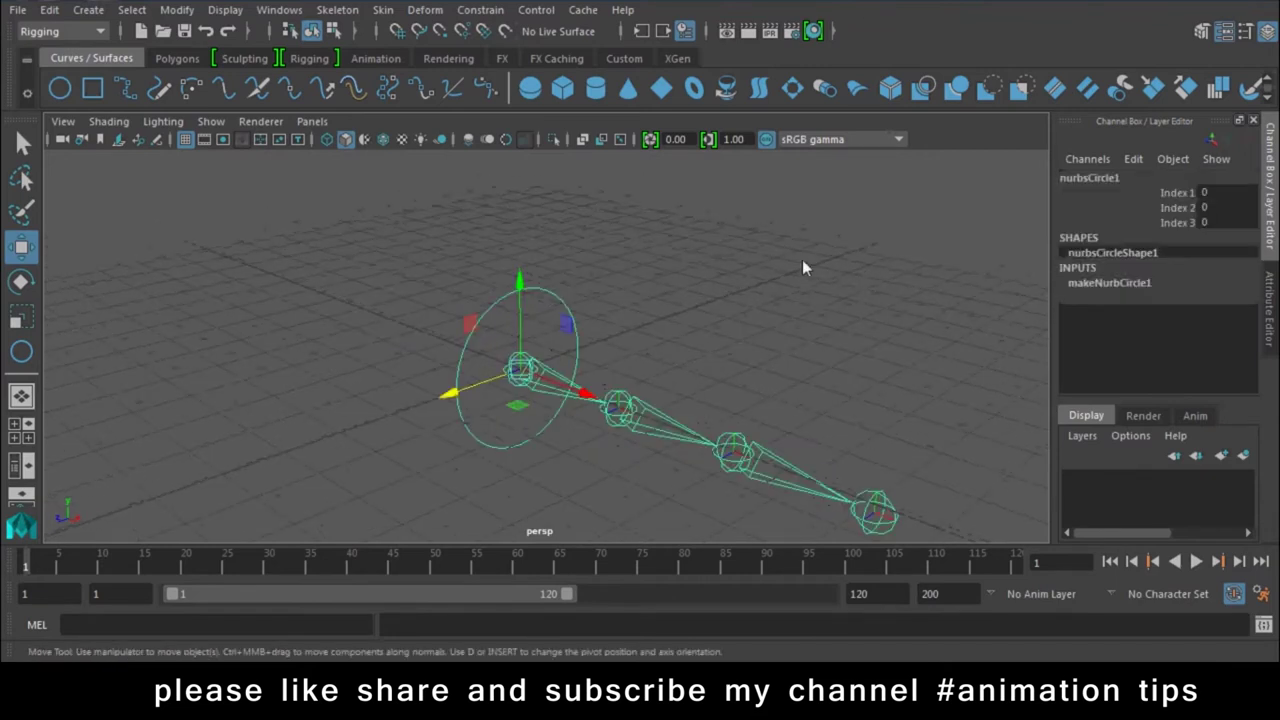
left_click(1177, 192)
mouse_move(678, 283)
middle_mouse_down()
mouse_move(465, 245)
mouse_move(589, 234)
mouse_move(601, 280)
middle_mouse_up()
left_click_drag(601, 280, 628, 421, "alt")
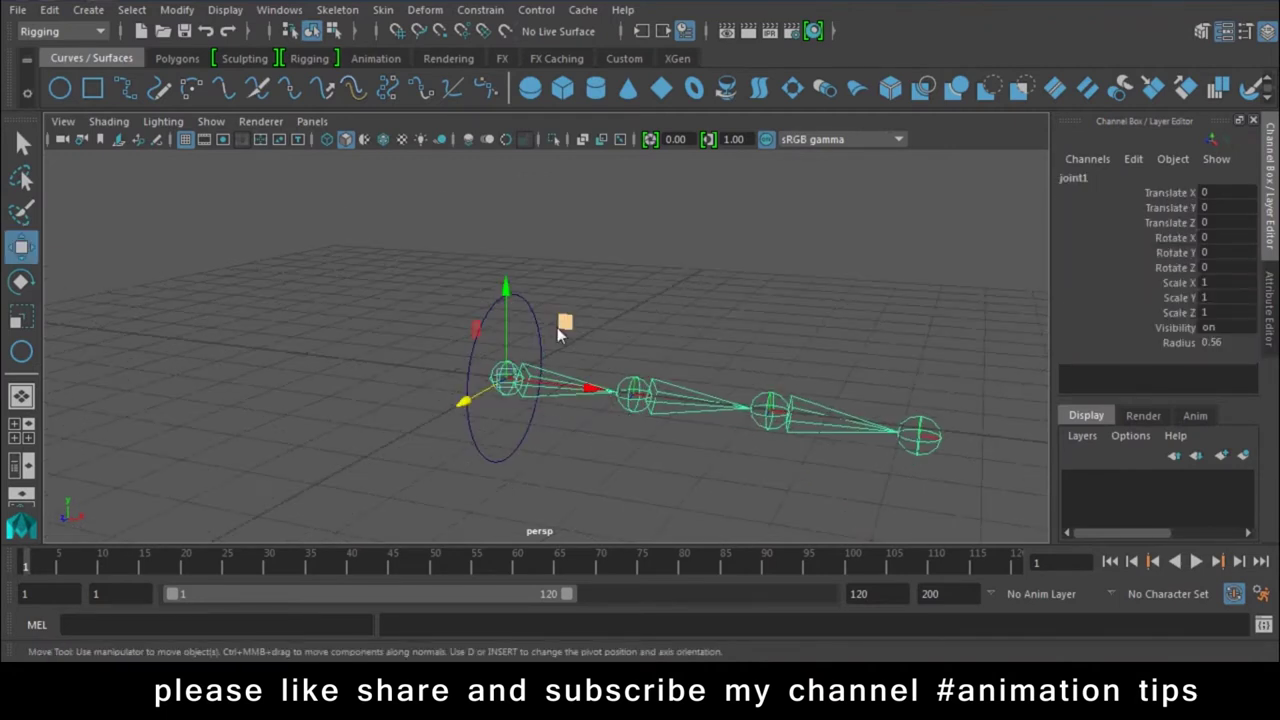
key("e")
mouse_move(580, 337)
left_mouse_down()
mouse_move(571, 343)
mouse_move(641, 475)
mouse_move(662, 474)
mouse_move(665, 522)
mouse_move(503, 172)
left_mouse_up()
key("ctrl+z")
key("ctrl+z")
key("ctrl+z")
key("ctrl+z")
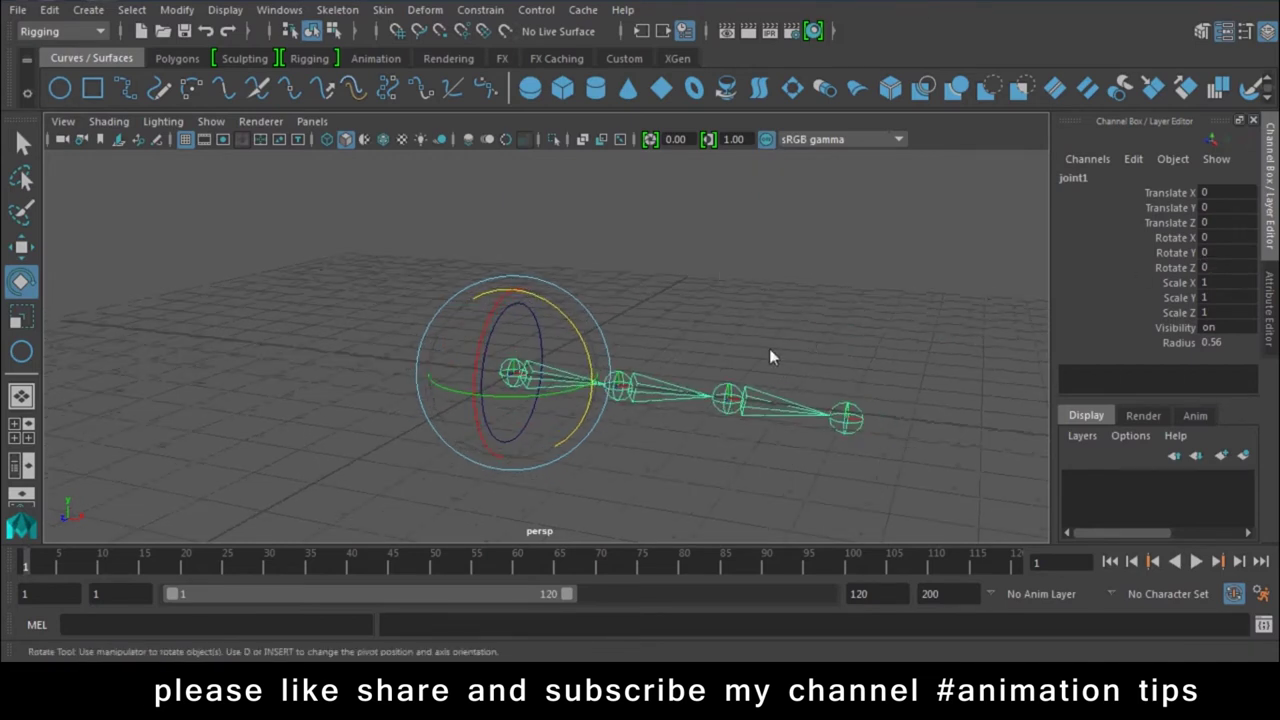
left_click_drag(606, 330, 633, 478)
key("ctrl+z")
key("ctrl+z")
left_click(721, 241)
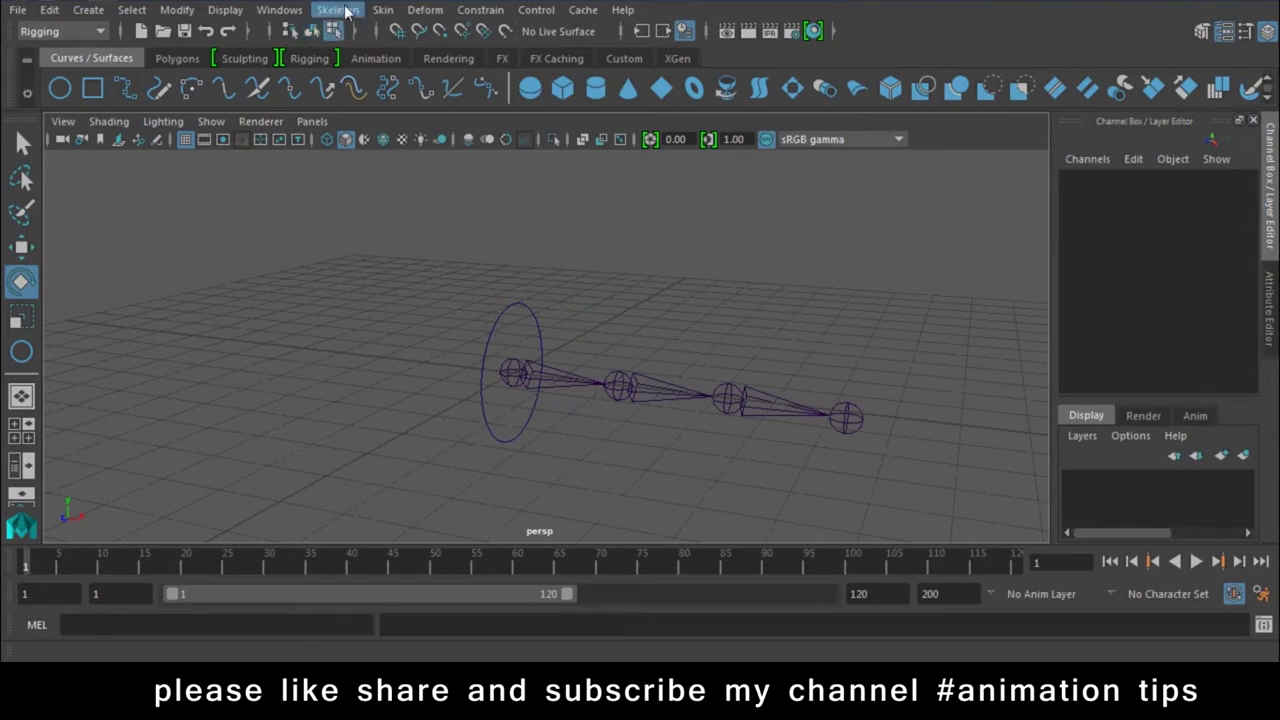
- Switch to the Animation menu set and open Key > Set Driven Key > Set..., moving it aside
left_click(335, 12)
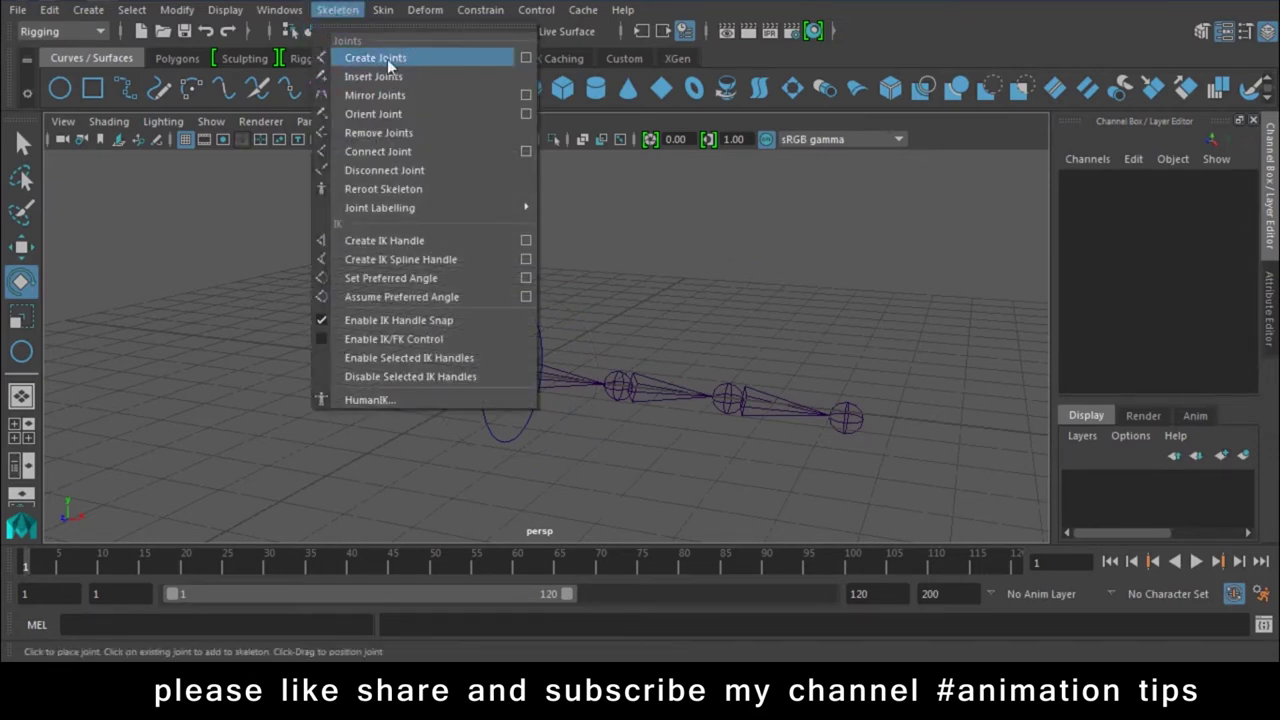
left_click(62, 31)
left_click(64, 87)
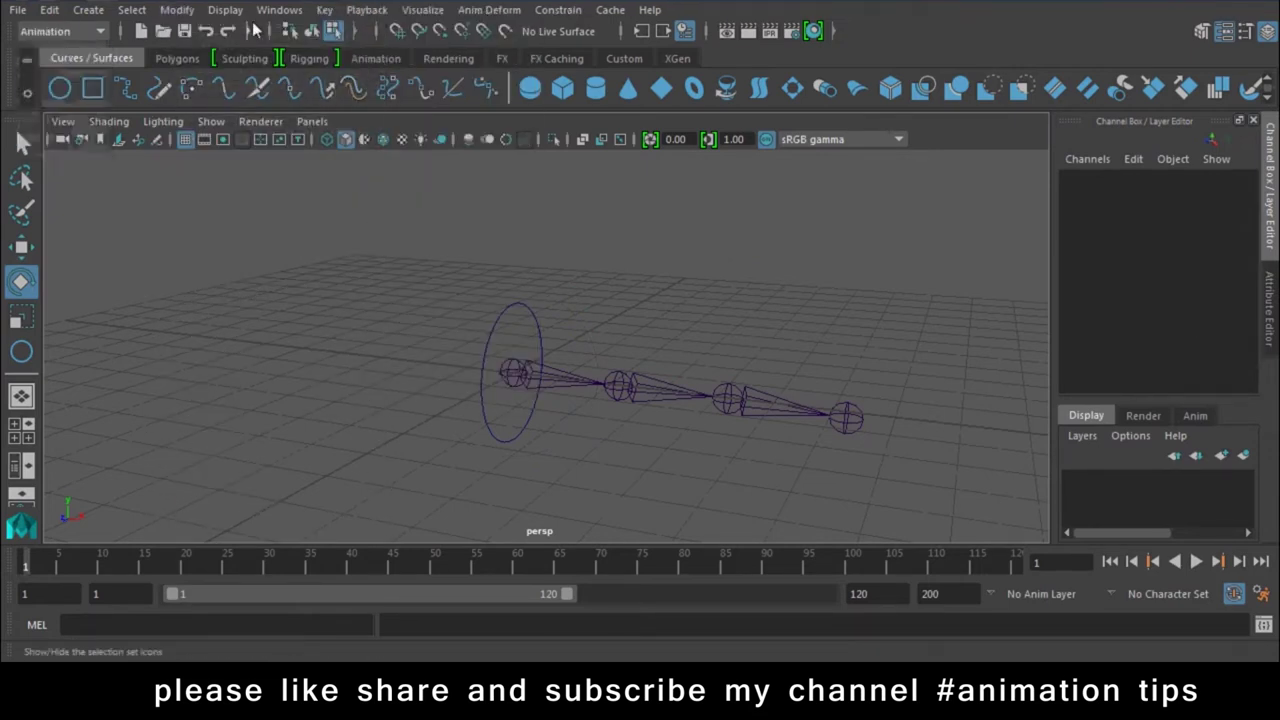
left_click(326, 10)
mouse_move(378, 170)
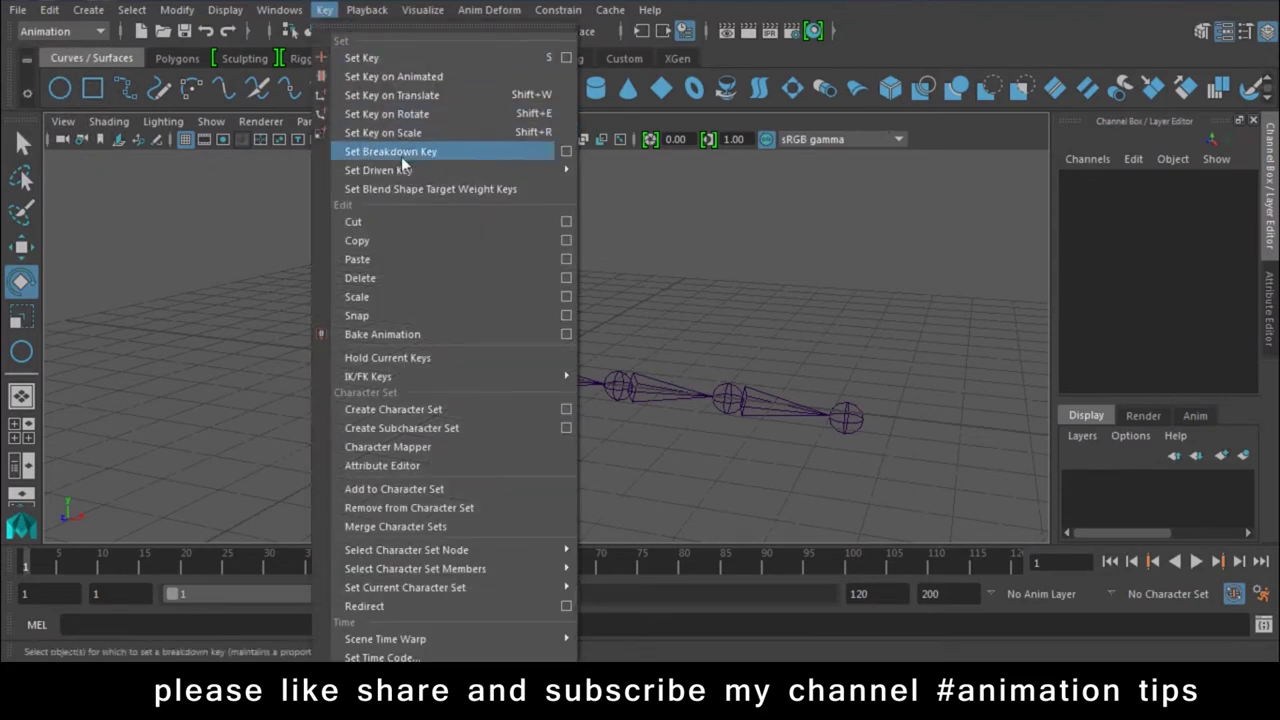
left_click(645, 190)
mouse_move(602, 218)
left_mouse_down()
mouse_move(190, 37)
mouse_move(215, 77)
left_mouse_up()
- Load nurbsCircle1 as the driver and choose Index 1 as the driving attribute
left_click(532, 311)
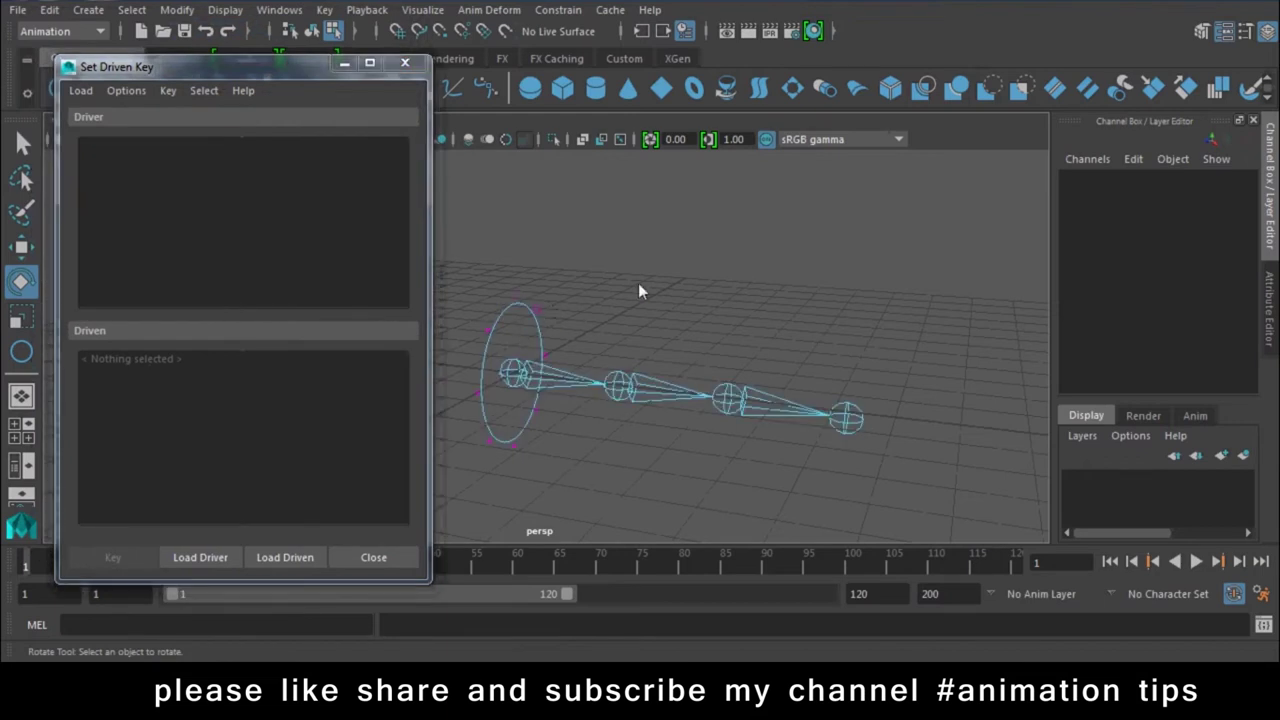
right_click_drag(560, 300, 655, 169)
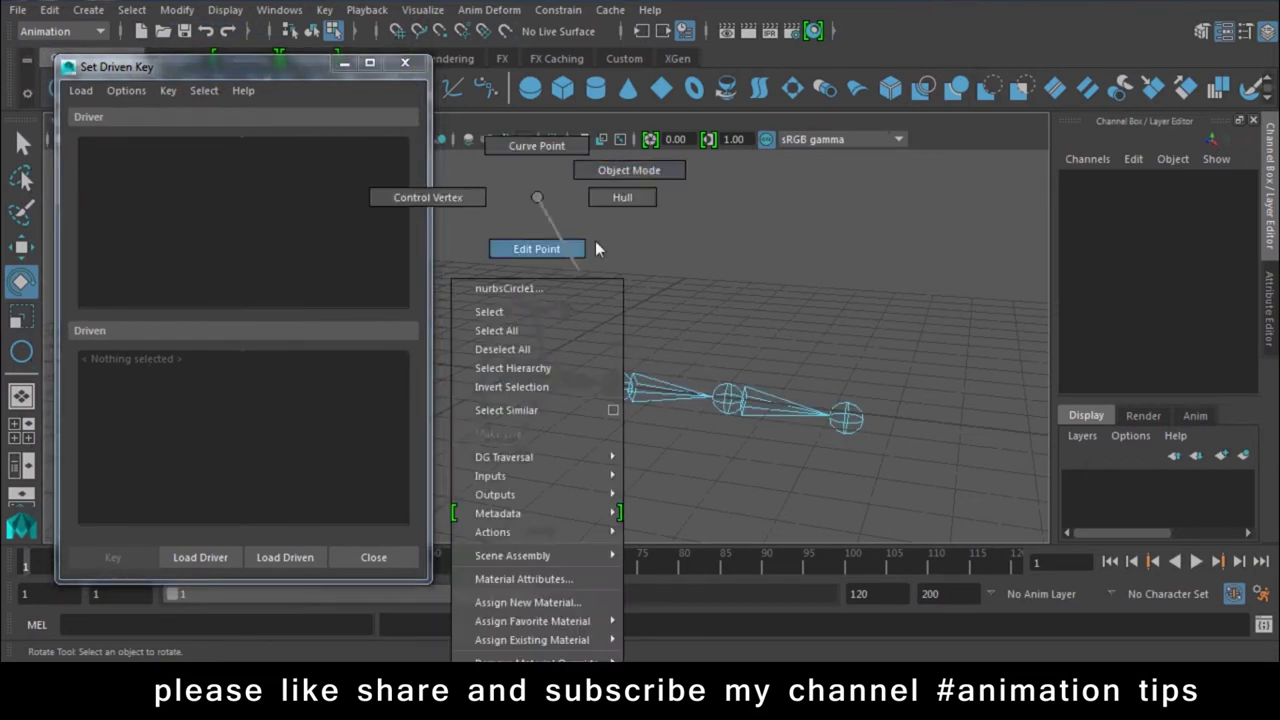
left_click(505, 318)
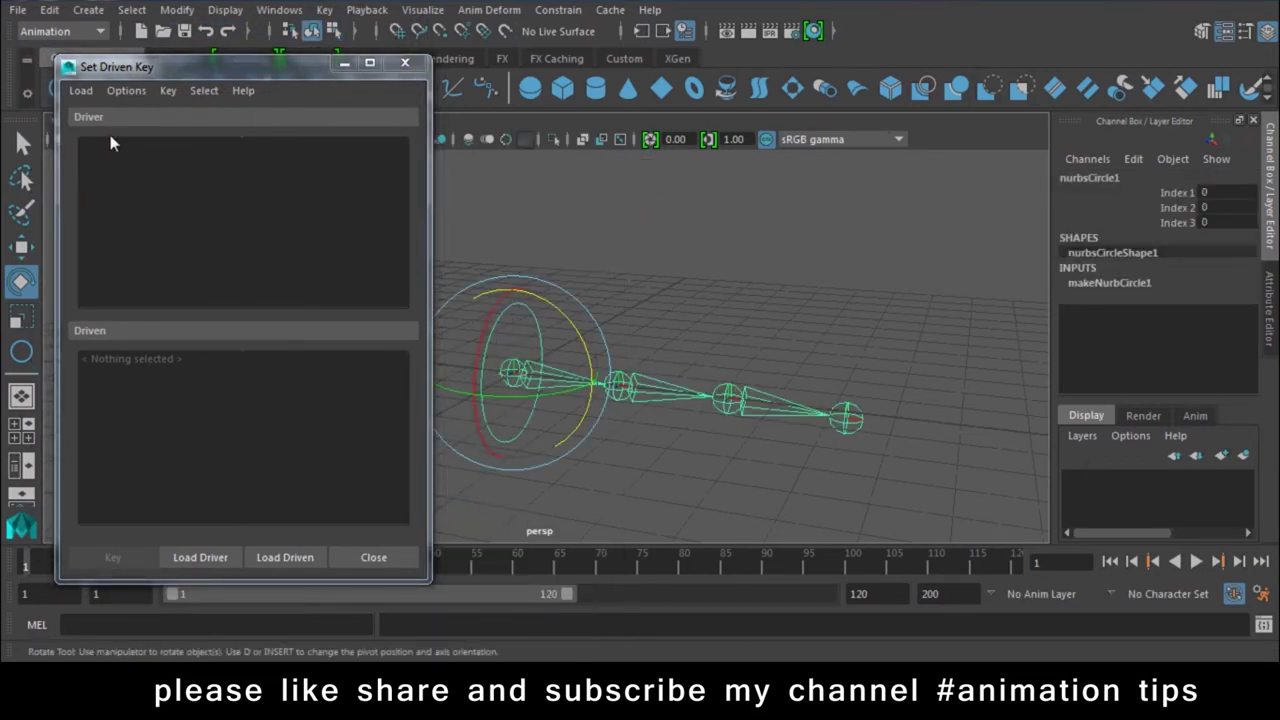
left_click(80, 91)
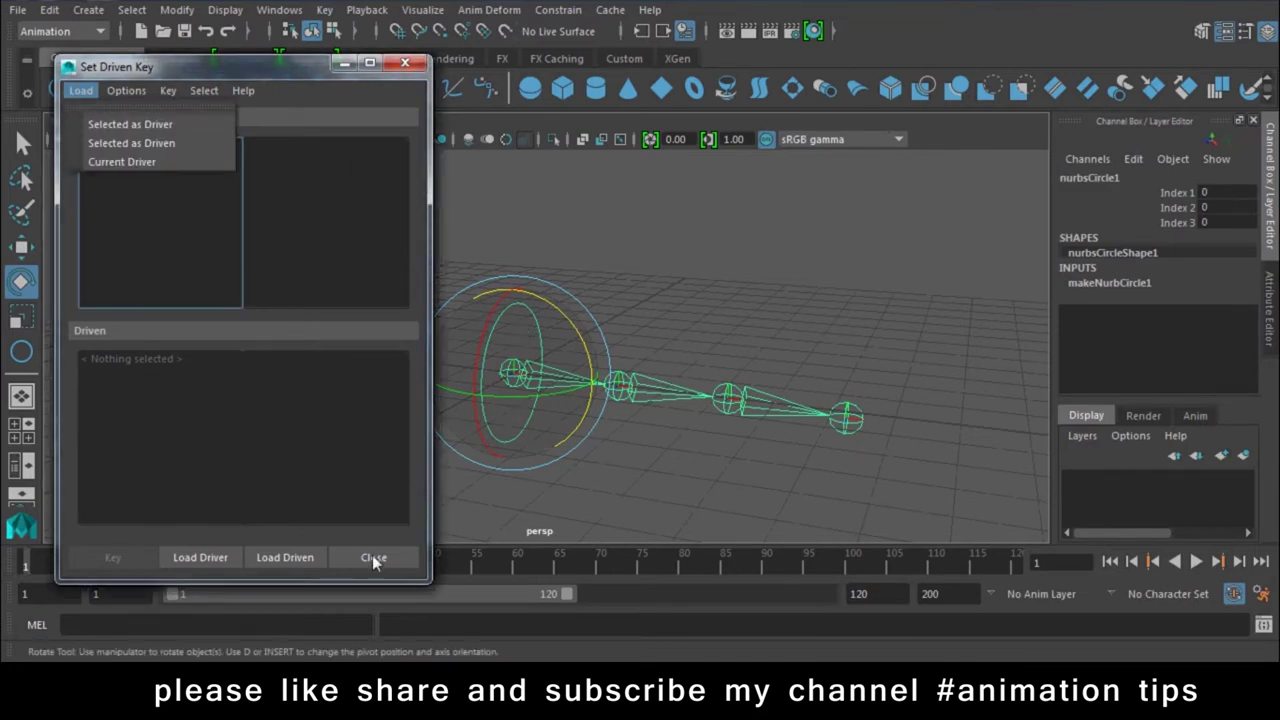
left_click(198, 566)
left_click(198, 564)
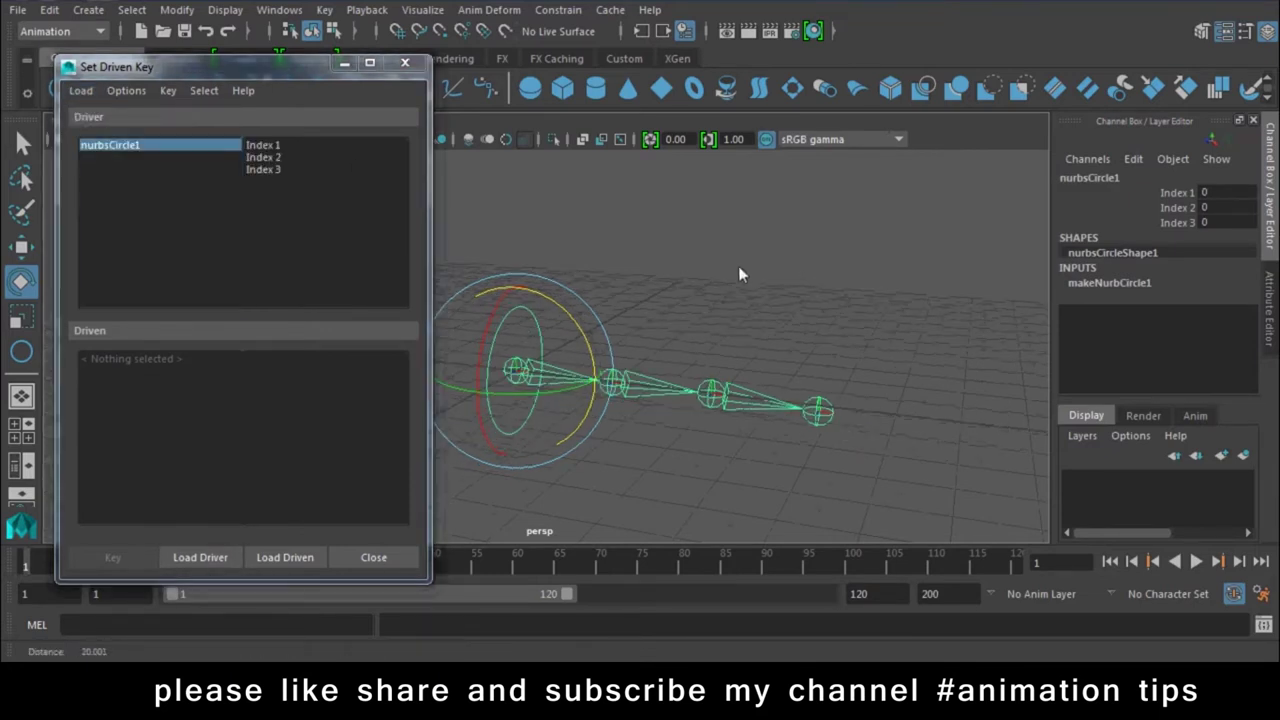
left_click(271, 150)
- Load joint1 as the driven object, then test-rotate it and undo
left_click(559, 234)
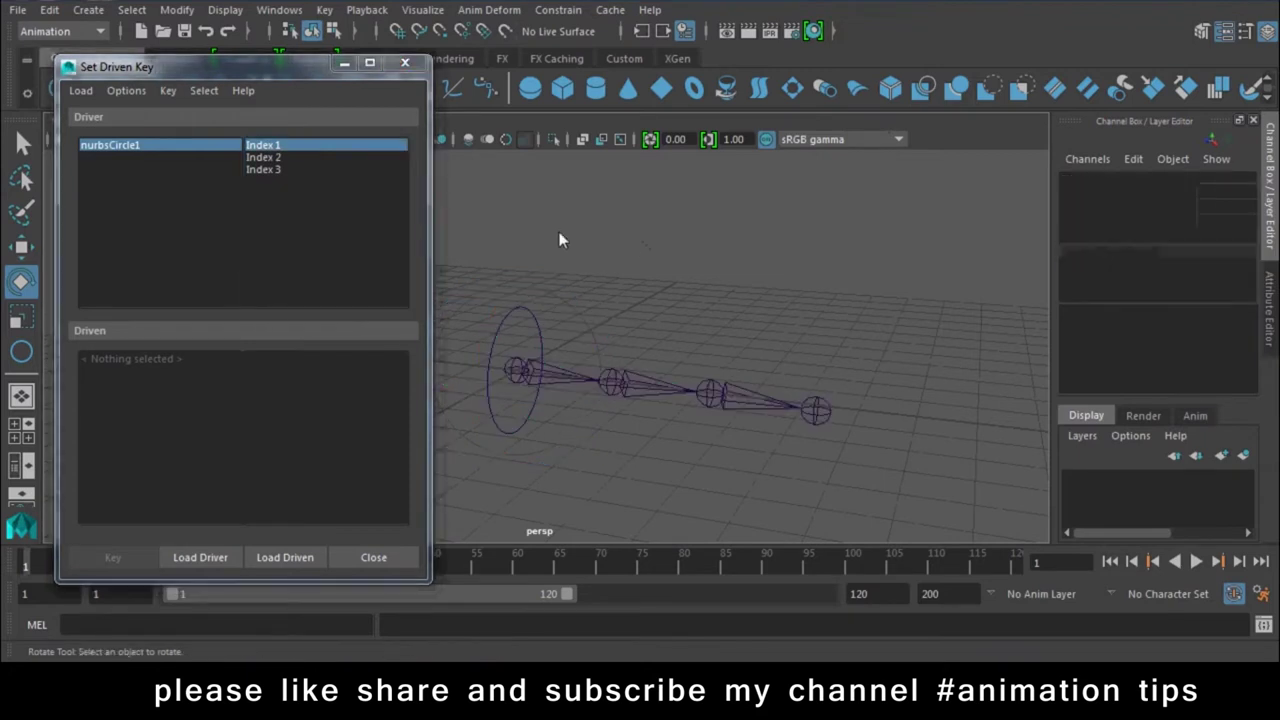
left_click(547, 376)
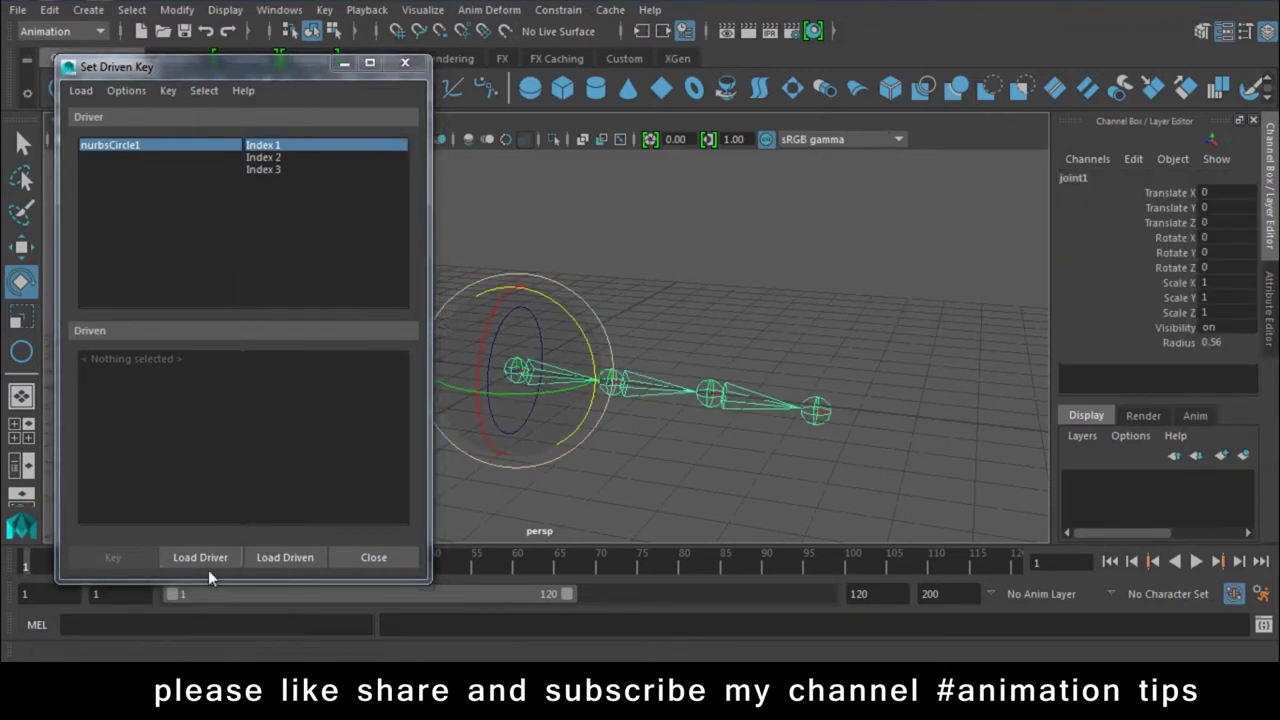
left_click(284, 557)
mouse_move(561, 322)
left_mouse_down()
mouse_move(589, 355)
mouse_move(579, 263)
left_mouse_up()
key("ctrl+z")
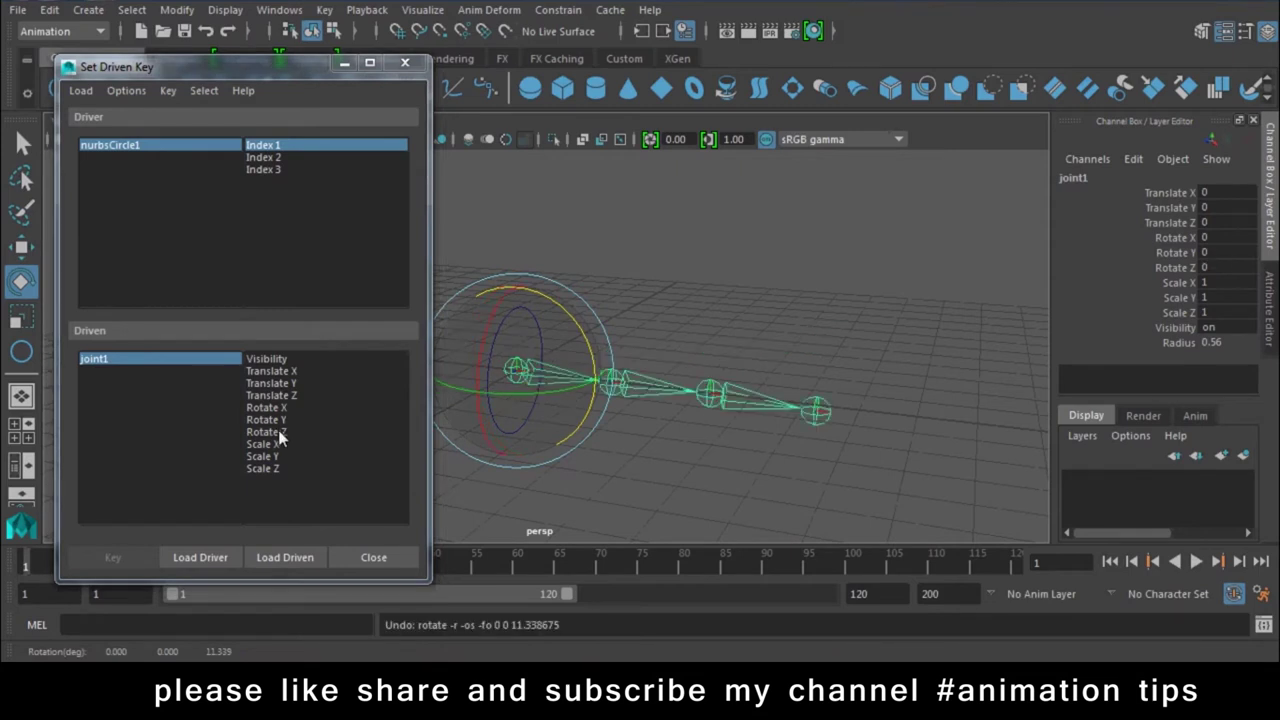
- Select Rotate Z and key joint1's rest rotation 0 against Index 1 at 0
left_click(278, 431)
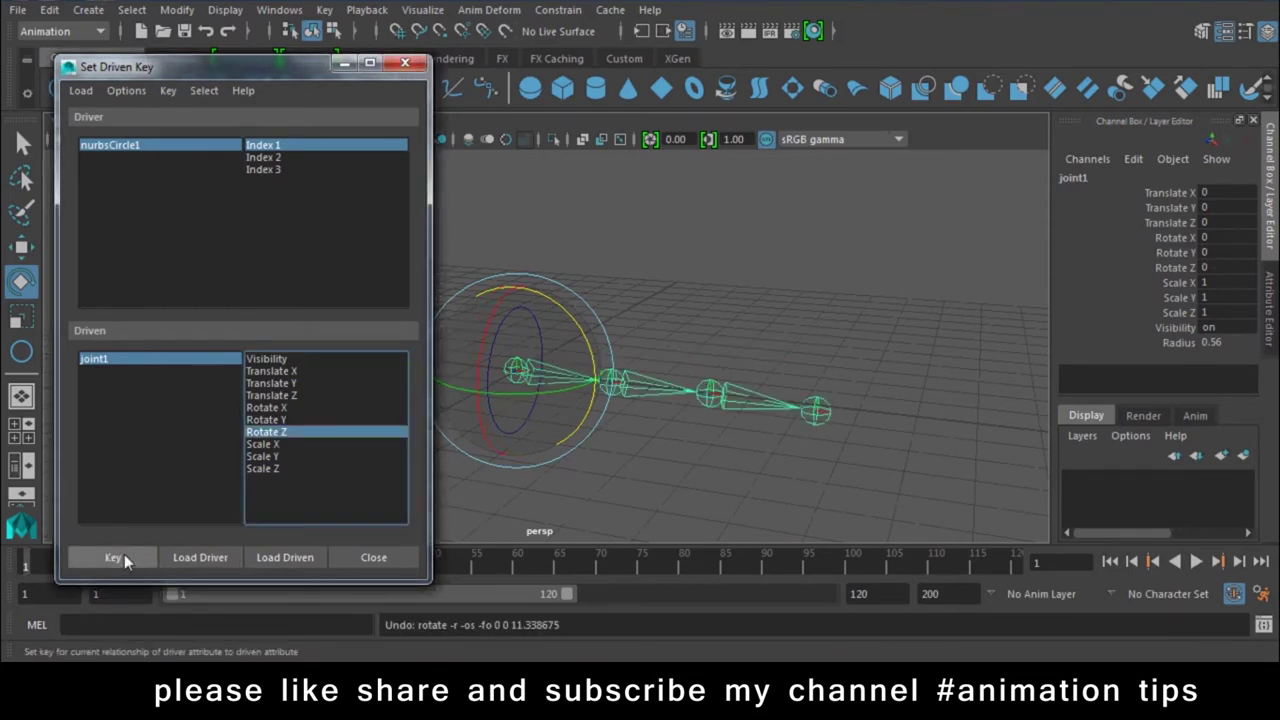
left_click(113, 557)
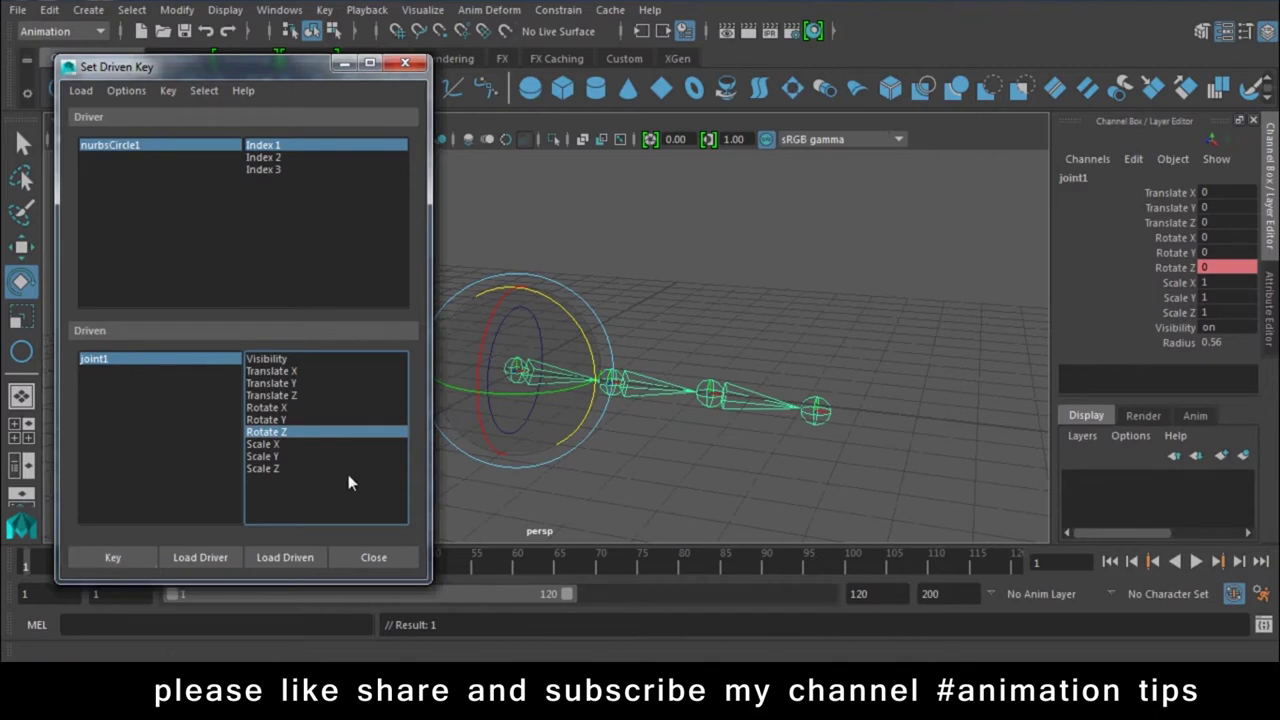
right_click_drag(823, 370, 859, 330, "alt")
key("w")
mouse_move(859, 321)
left_mouse_down("alt")
mouse_move(826, 345)
mouse_move(775, 328)
left_mouse_up("alt")
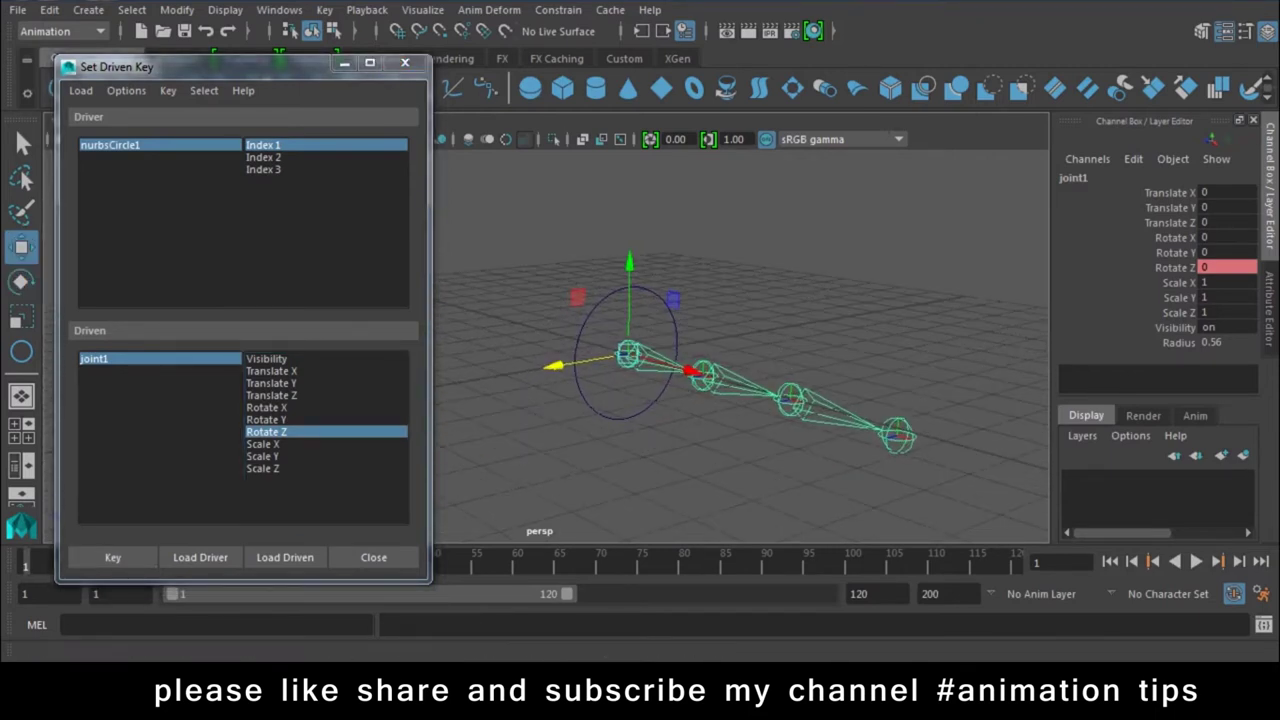
- Set Index 1 to -10 and joint1 Rotate Z to 10, then key it
left_click(678, 324)
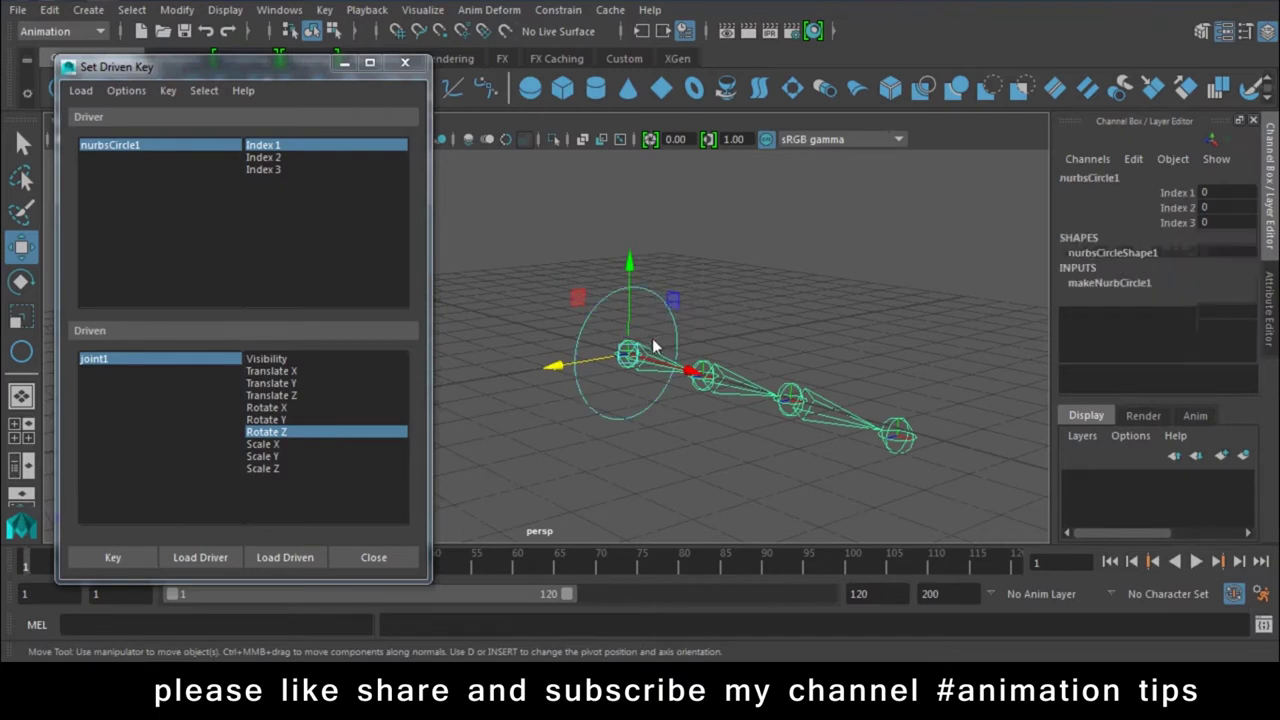
left_click(1185, 195)
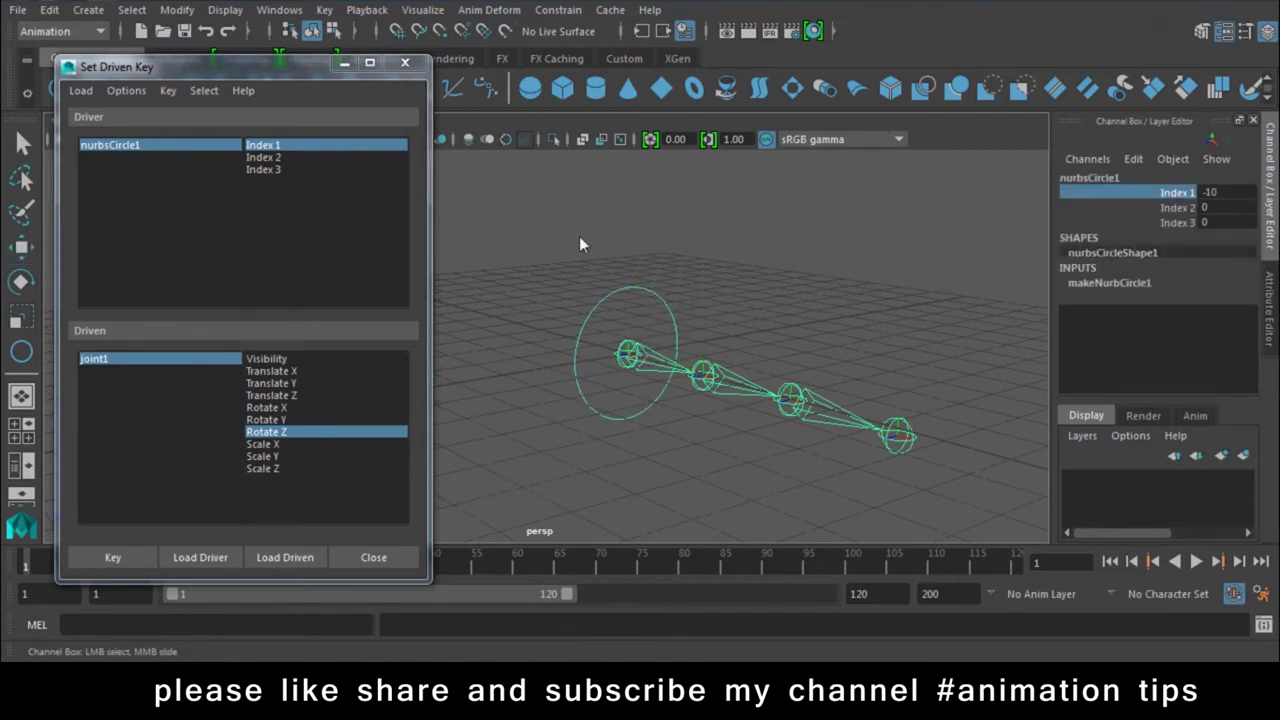
left_click(617, 355)
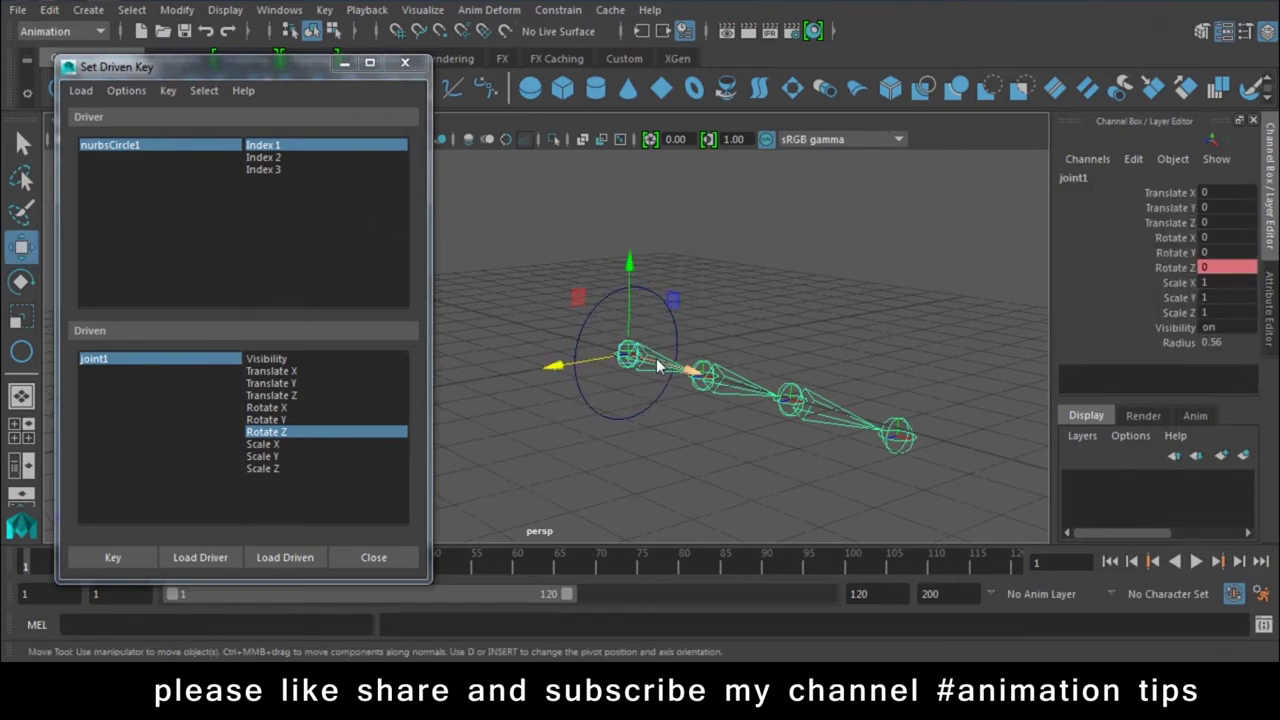
key("e")
left_click_drag(685, 330, 715, 302)
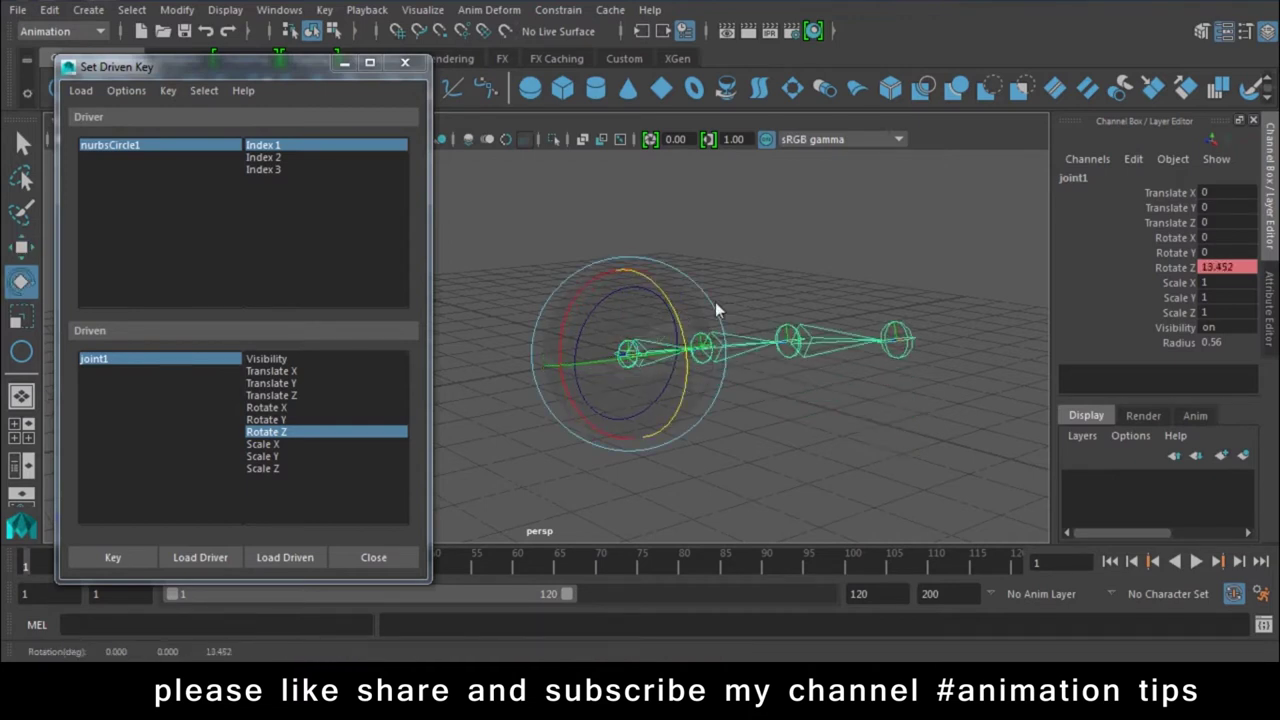
left_click(1218, 270)
type("10")
key("Return")
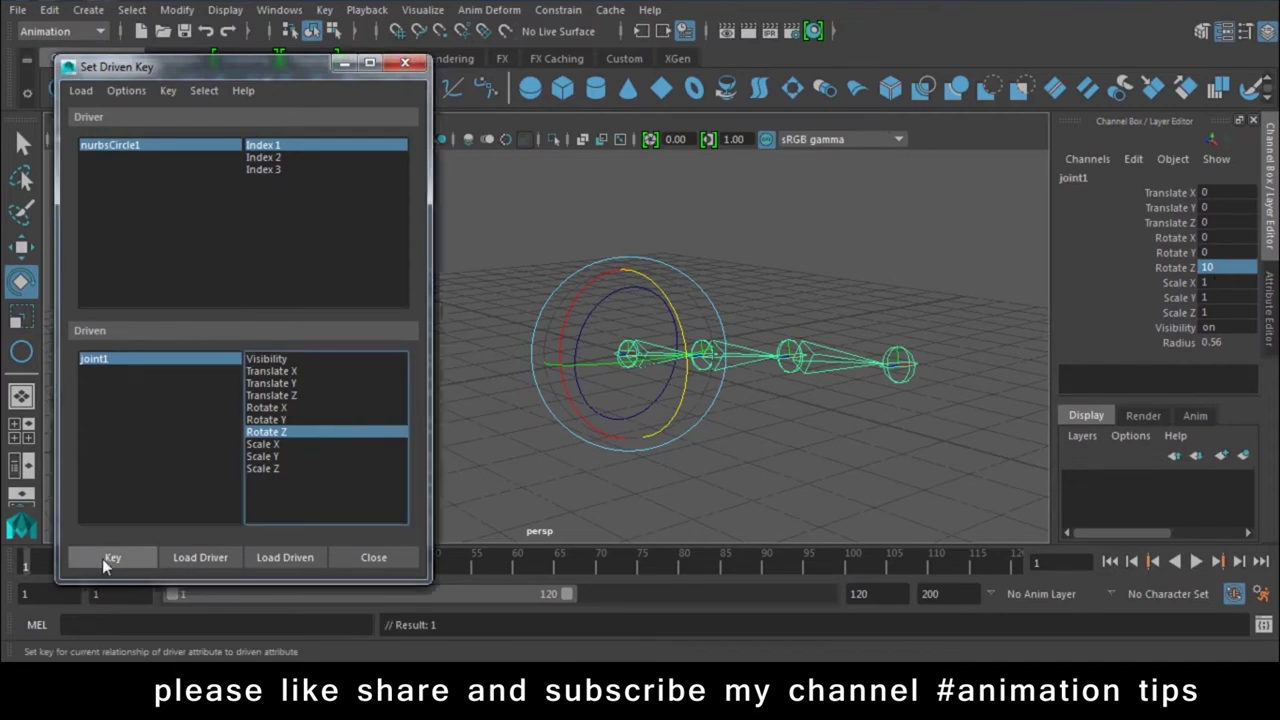
left_click(102, 558)
- Set Index 1 to 90 and joint1 Rotate Z to -90, then key it
left_click(660, 288)
left_click_drag(644, 309, 642, 312)
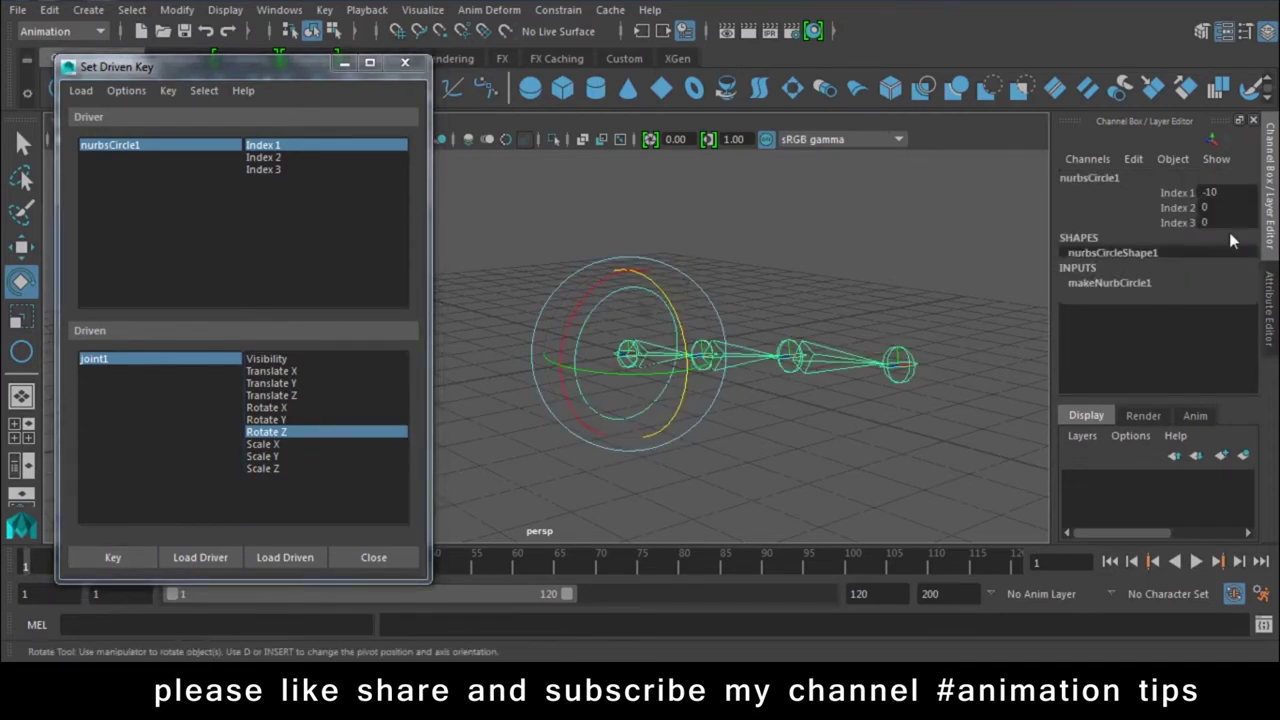
left_click(1177, 192)
middle_click_drag(992, 213, 1218, 323)
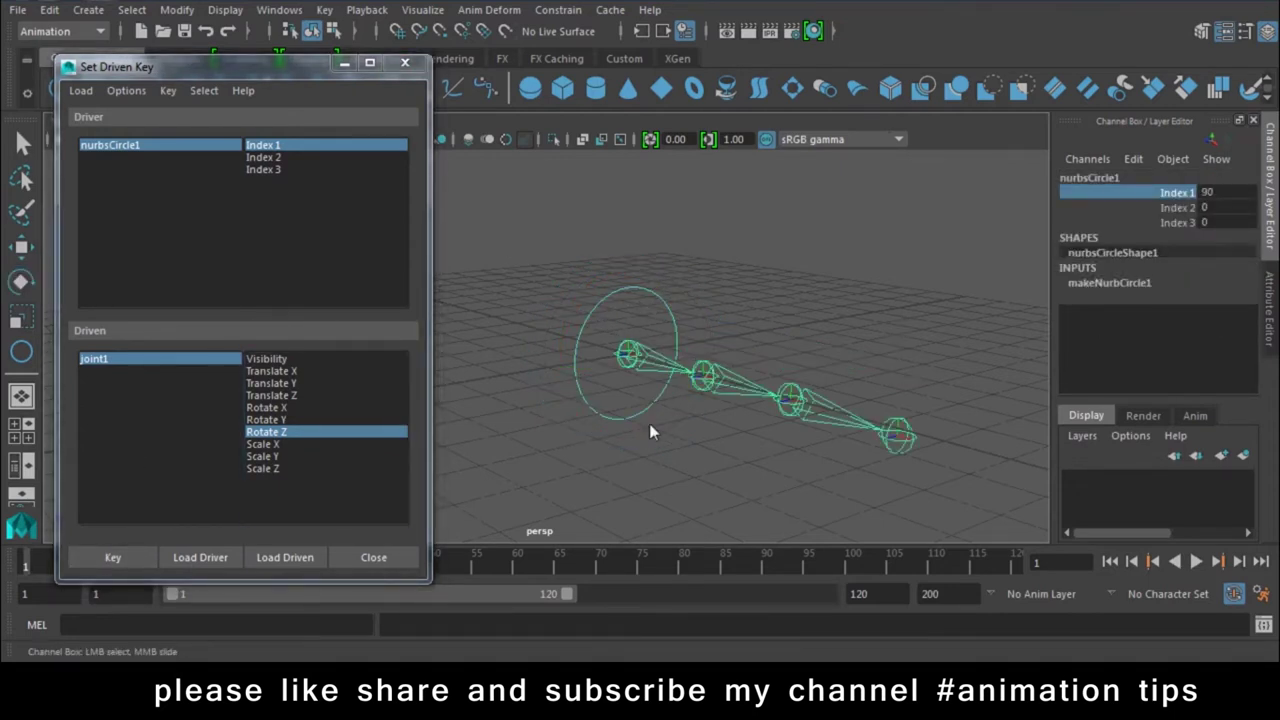
left_click(661, 358)
left_click_drag(666, 316, 752, 341)
left_click(1240, 268)
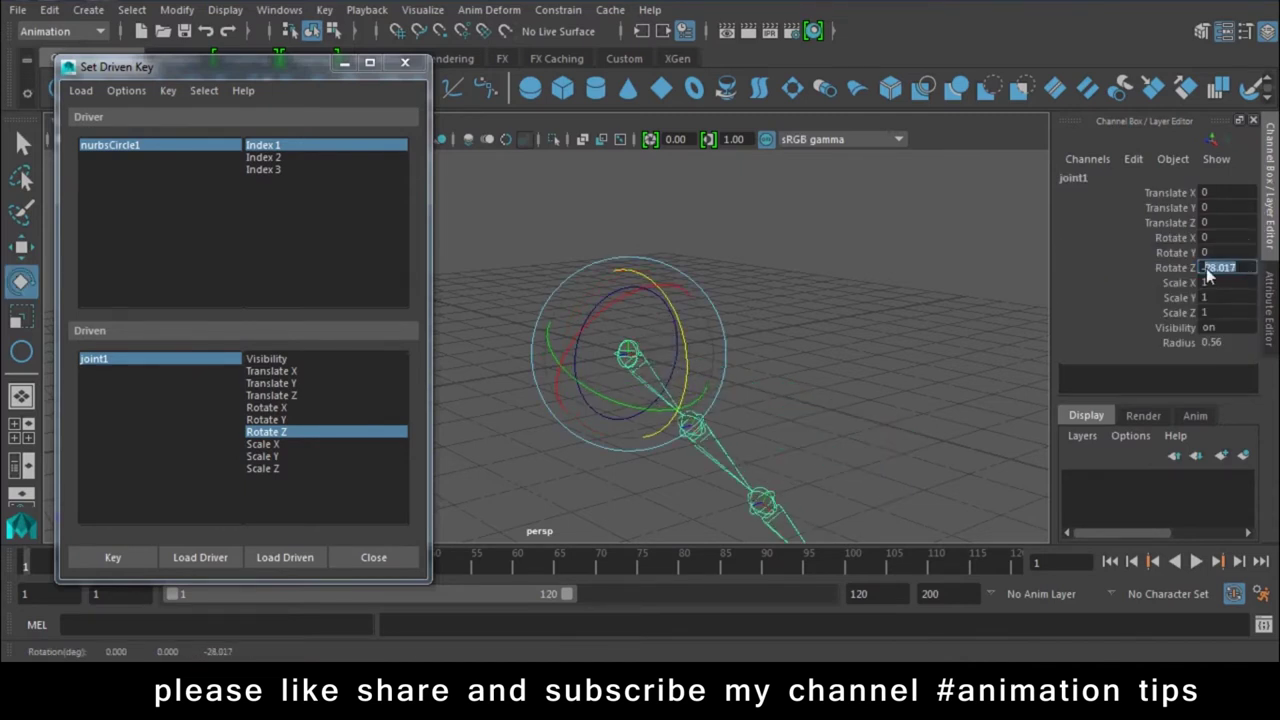
type("-90")
key("Return")
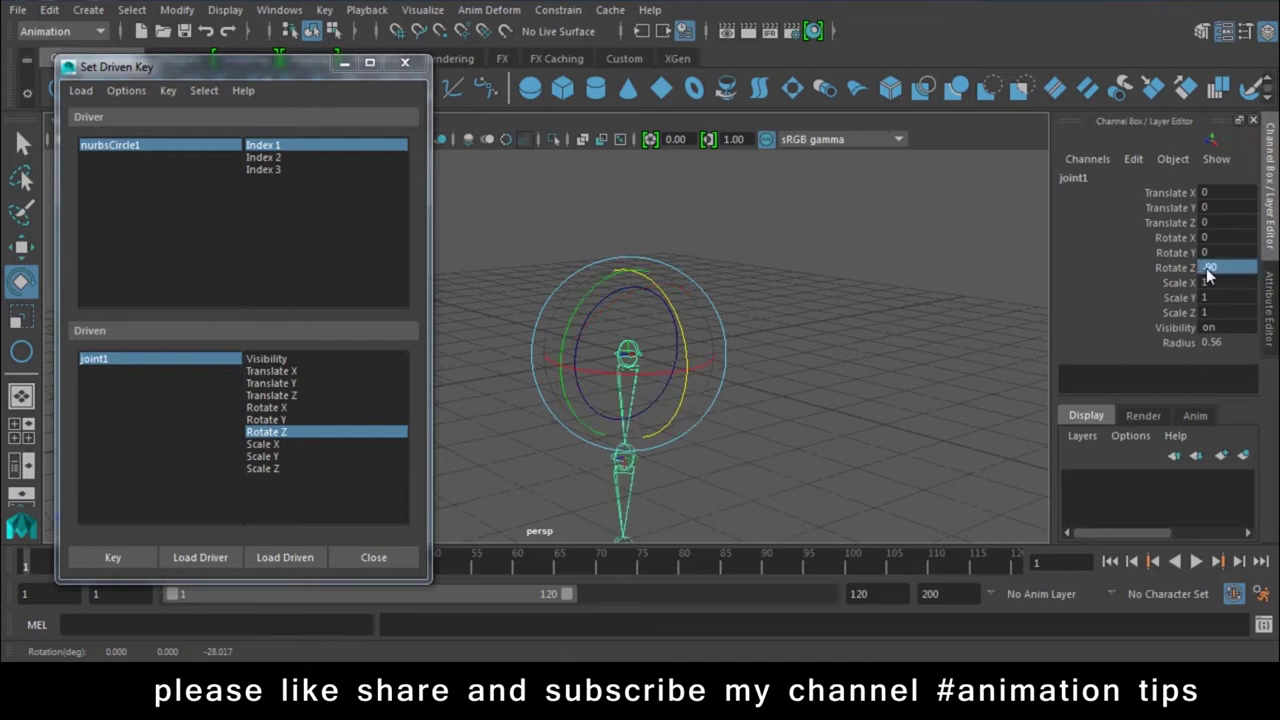
left_click(108, 557)
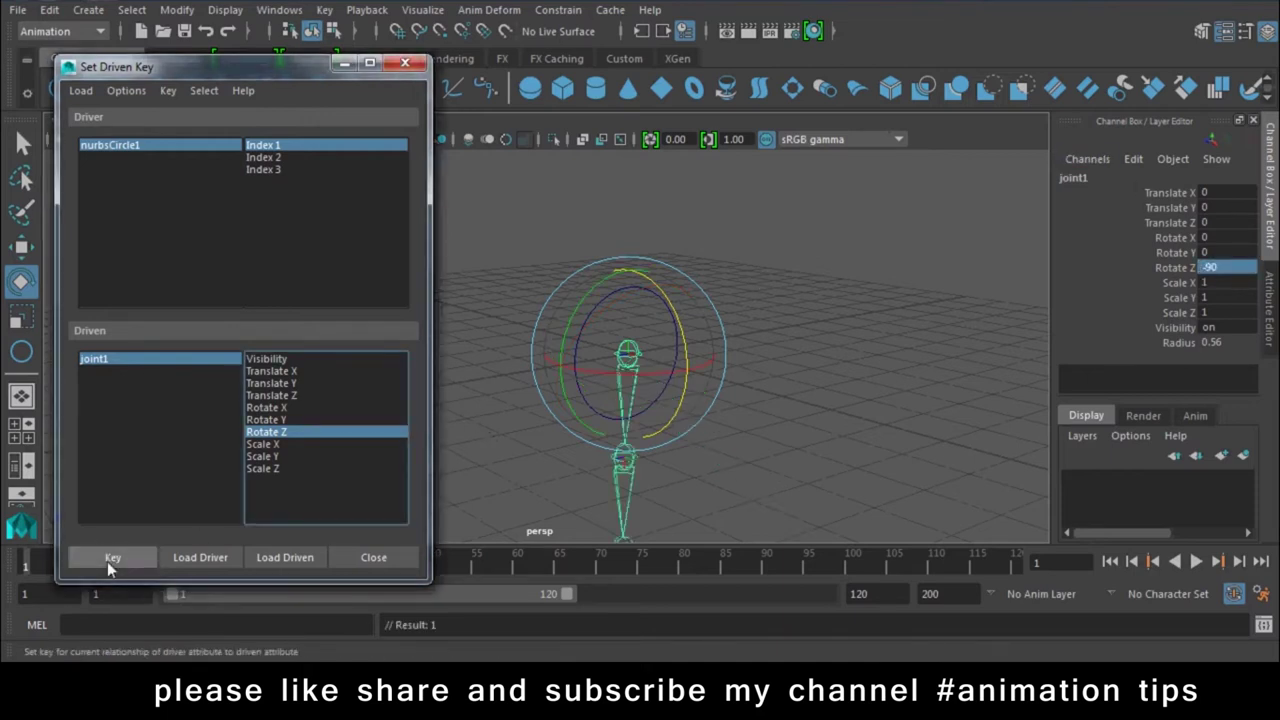
- Drag Index 1 to test the driven rotation, then reset it to 0
left_click(785, 312)
left_click(660, 305)
left_click(1177, 192)
mouse_move(855, 284)
middle_mouse_down()
mouse_move(445, 310)
mouse_move(999, 358)
mouse_move(263, 314)
mouse_move(566, 371)
middle_mouse_up()
middle_click_drag(502, 344, 1174, 265)
double_click(1212, 193)
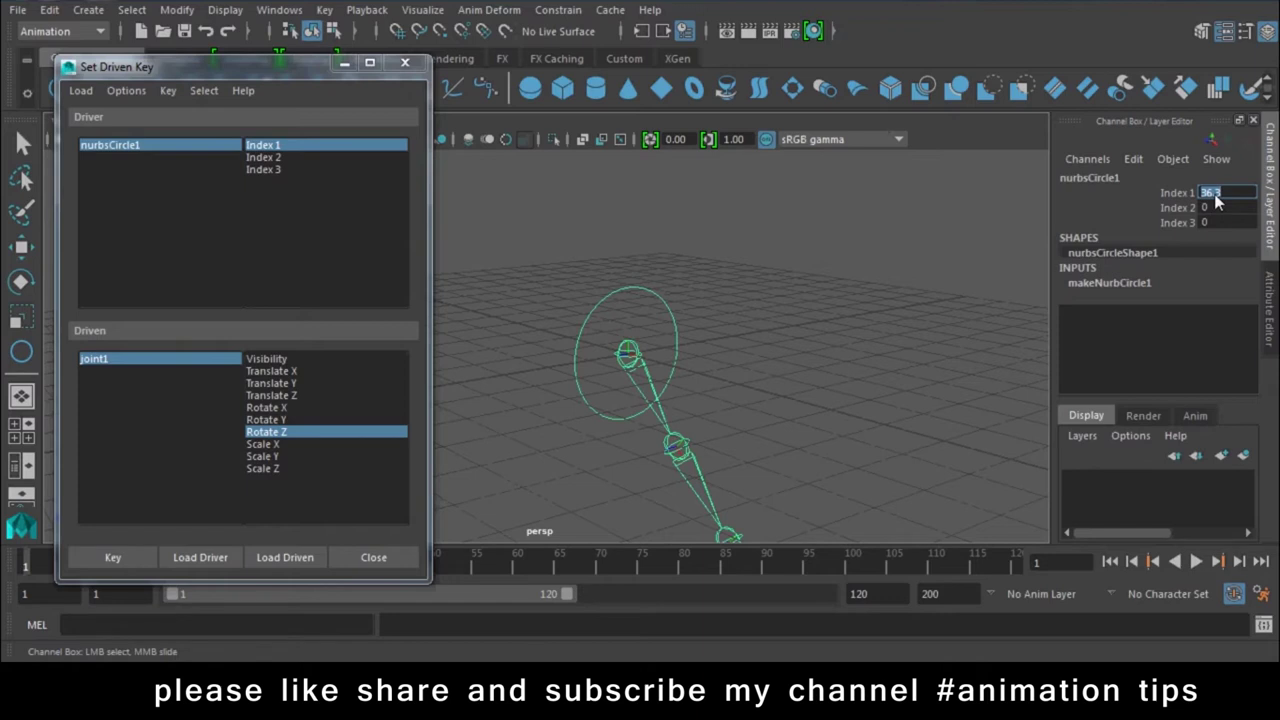
key("Escape")
left_click(1215, 193)
type("0")
key("Return")
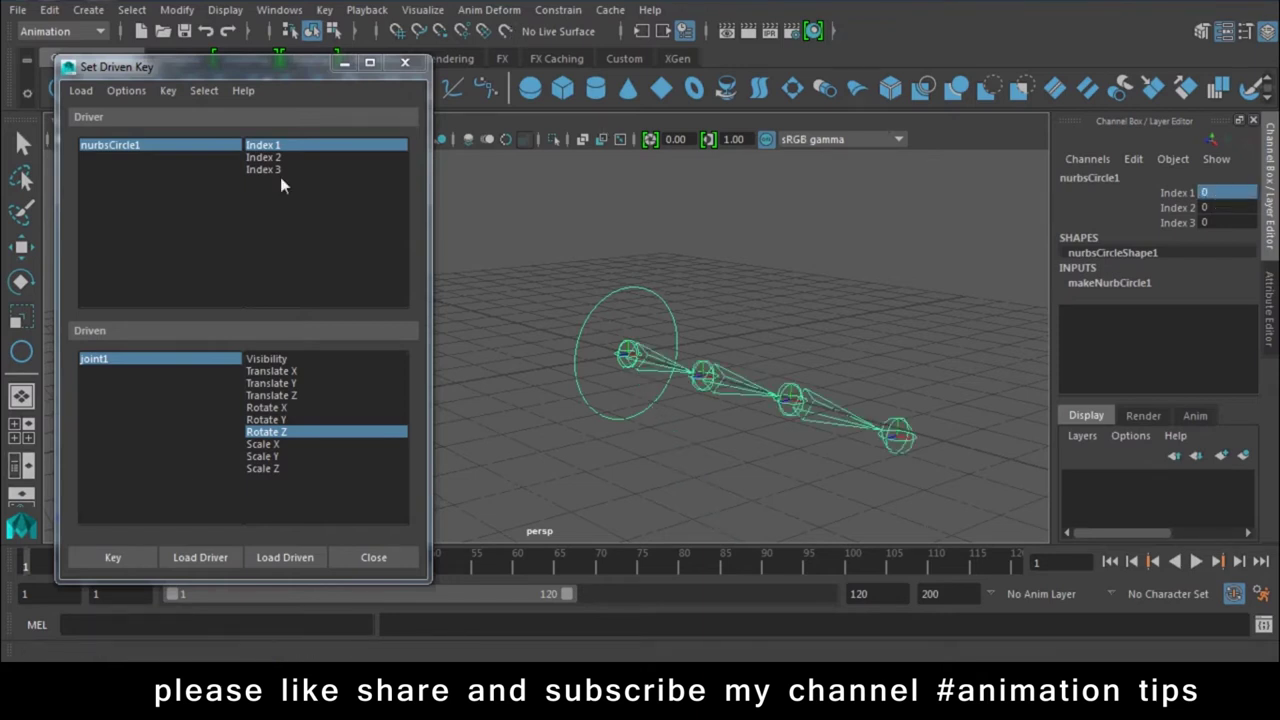
- Key joint2's rest Rotate Z as driven by the circle's Index 2 in Set Driven Key
left_click(263, 158)
left_click(738, 400)
key("e")
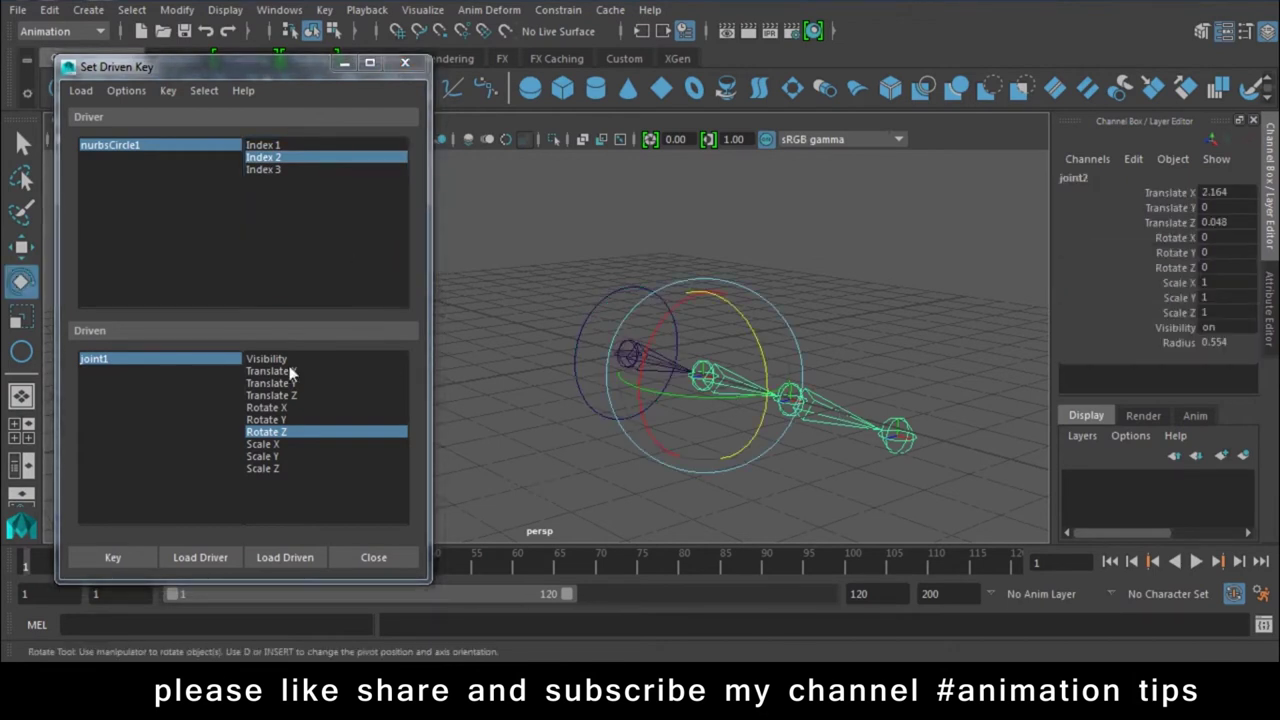
left_click(280, 557)
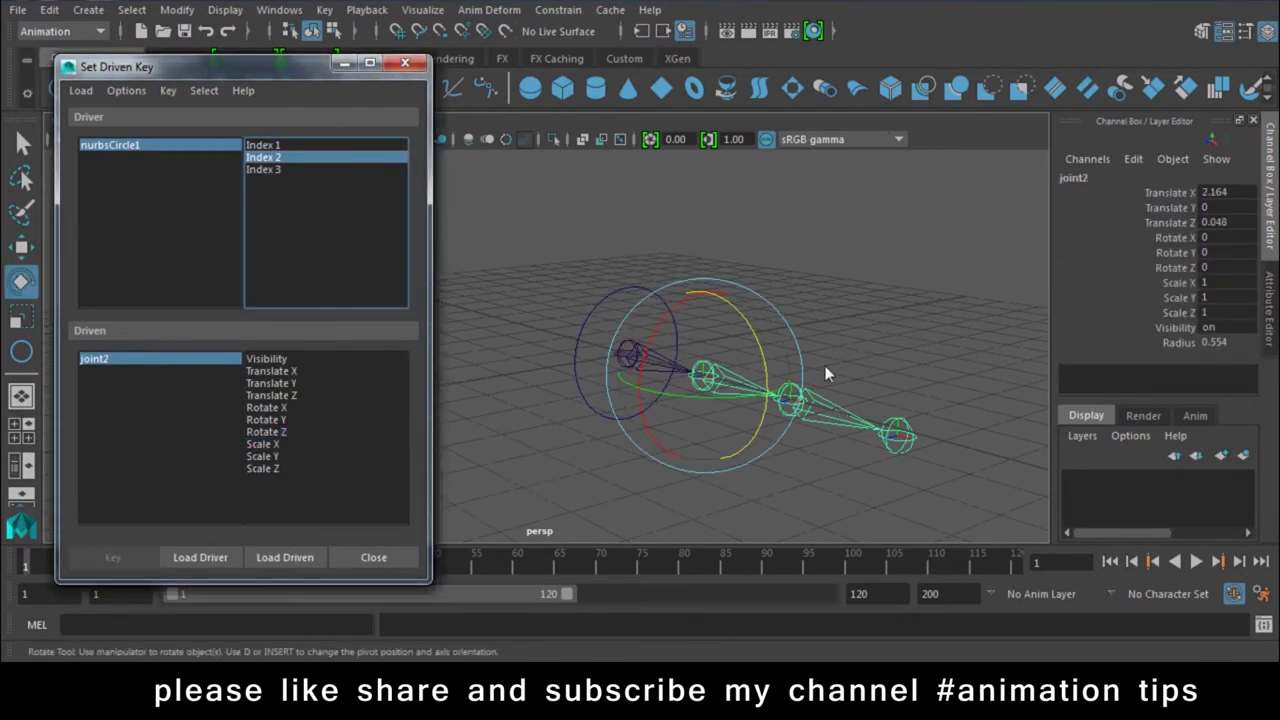
left_click_drag(737, 352, 790, 294)
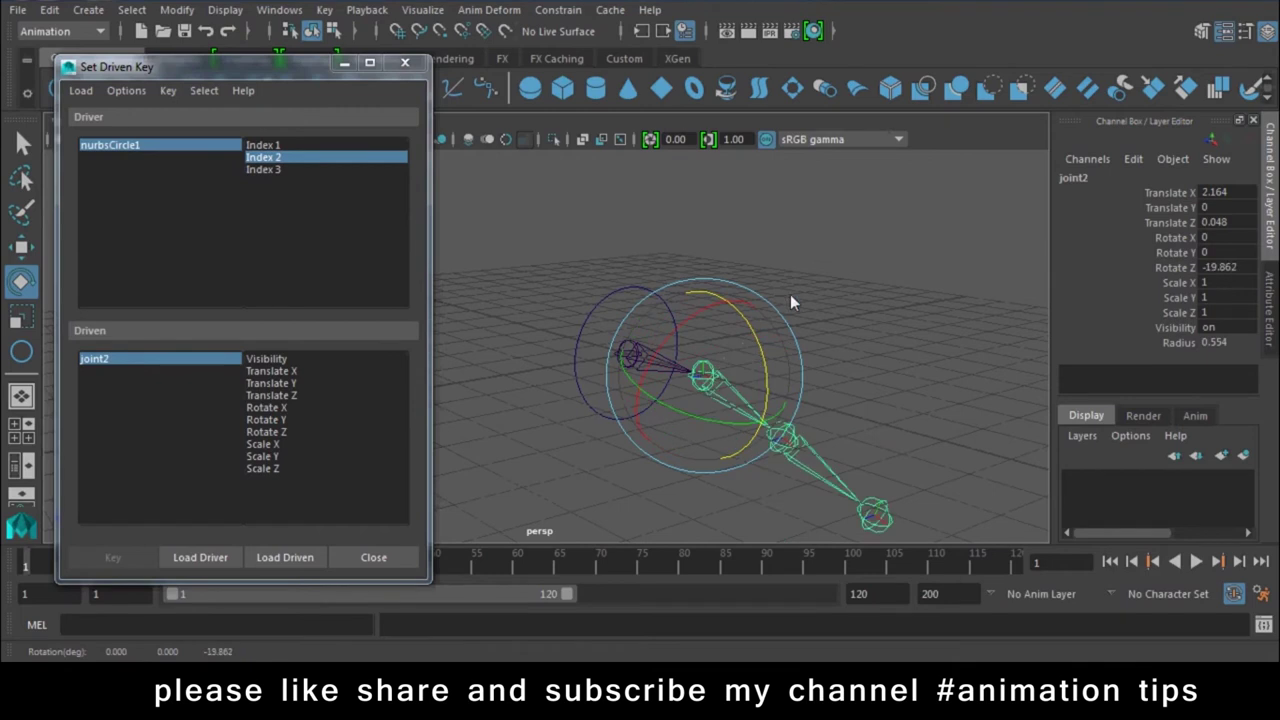
key("ctrl+z")
left_click(283, 431)
left_click(95, 554)
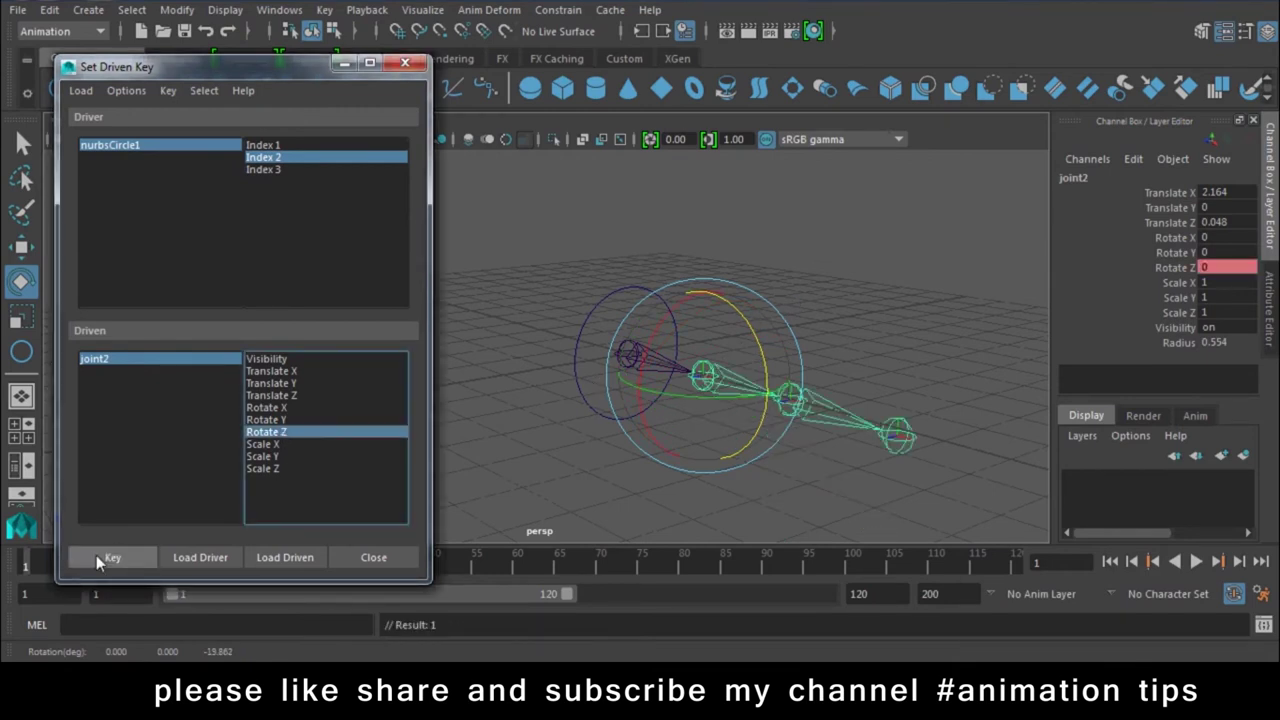
- With Index 2 at 90, set joint2's Rotate Z to -90 and record the driven key
left_click(794, 227)
left_click(626, 289)
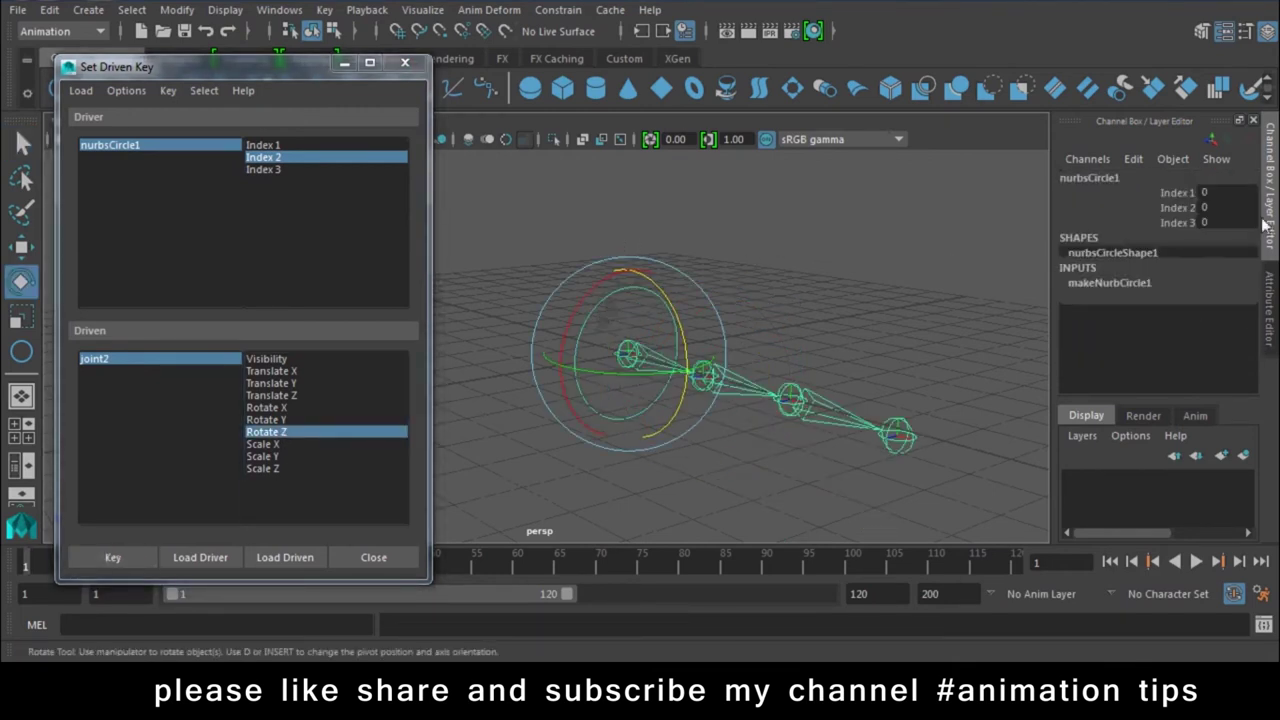
left_click(1183, 207)
middle_click_drag(618, 255, 1035, 274)
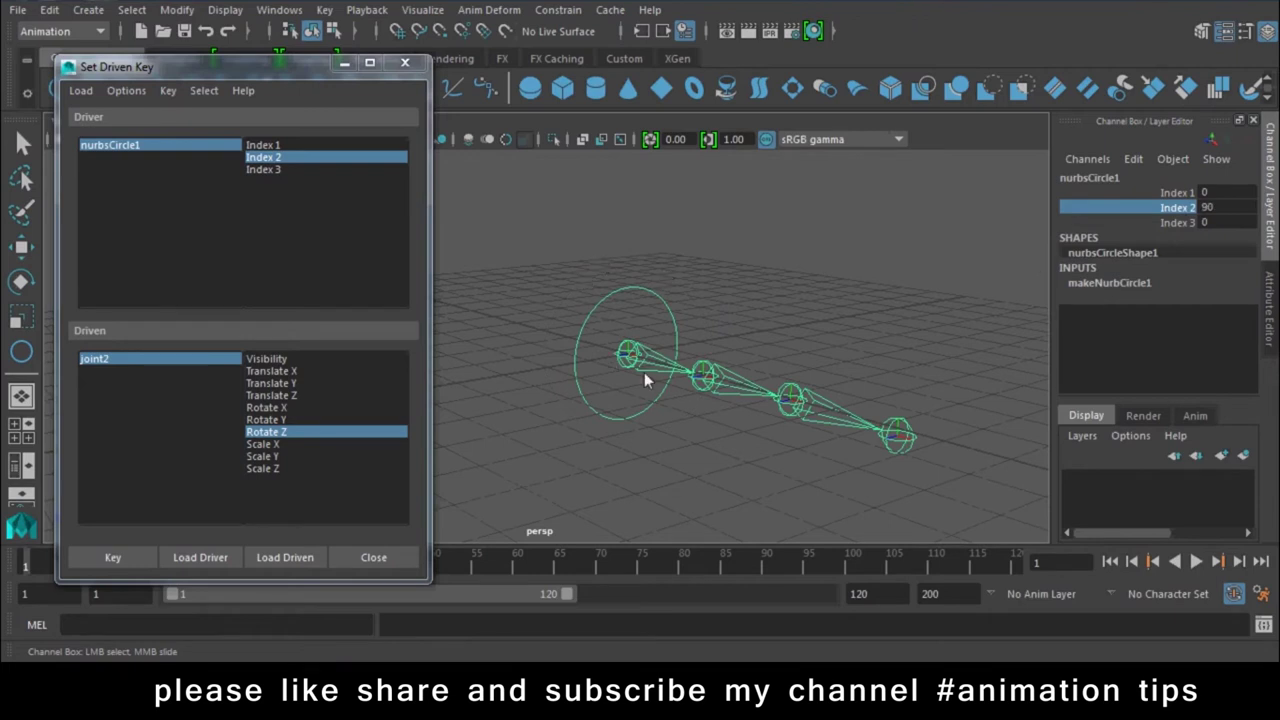
left_click(704, 376)
double_click(1215, 268)
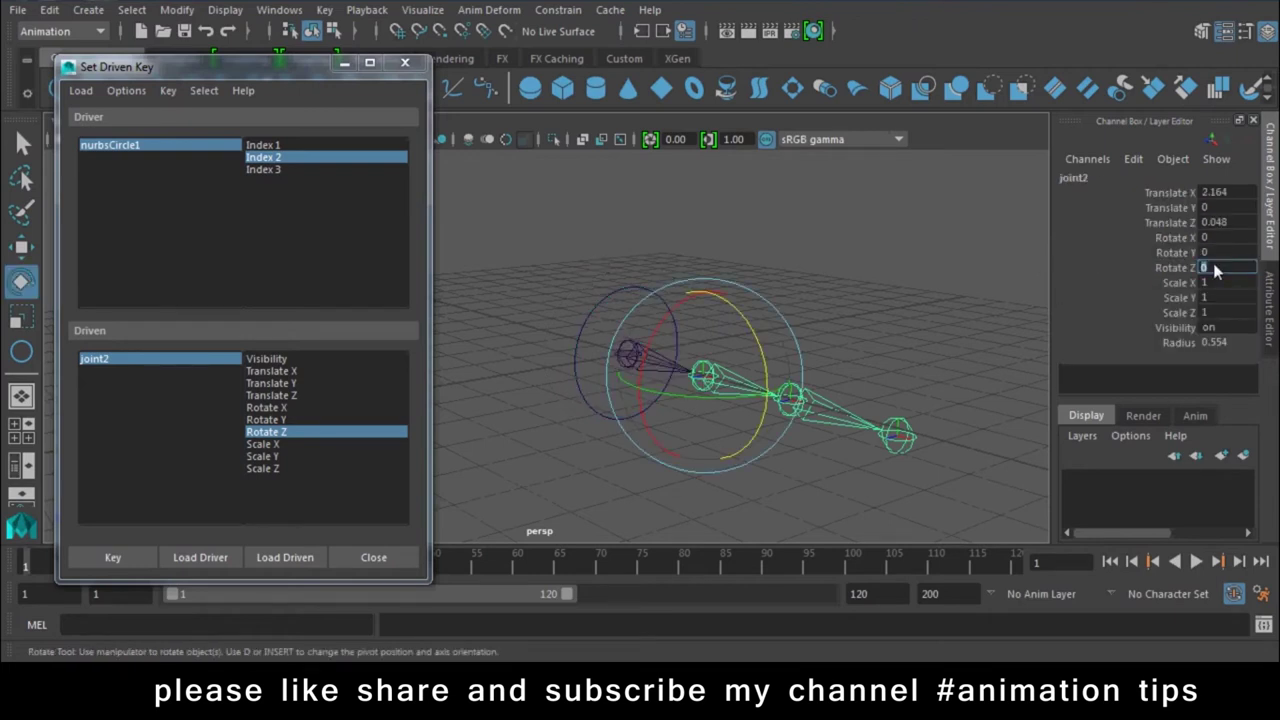
type("90")
key("Return")
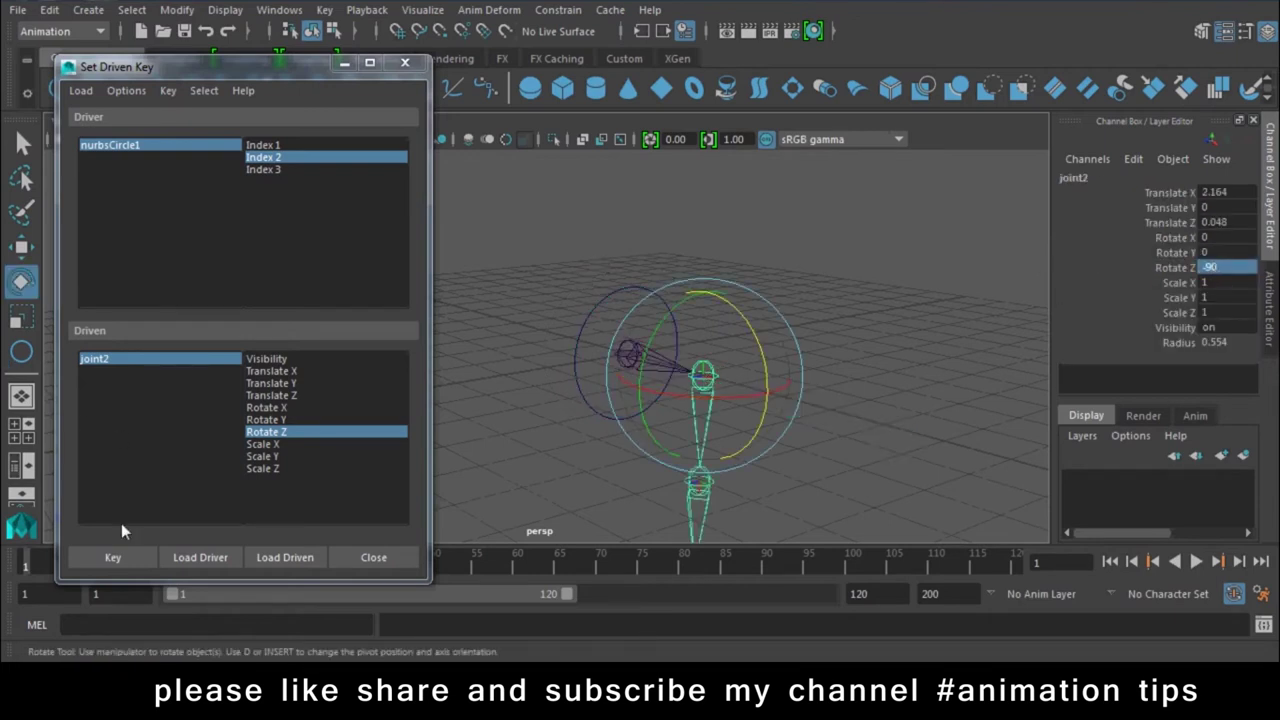
left_click(90, 565)
- Return the circle's Index 2 to 0, straightening the chain, and select joint3
left_click(632, 290)
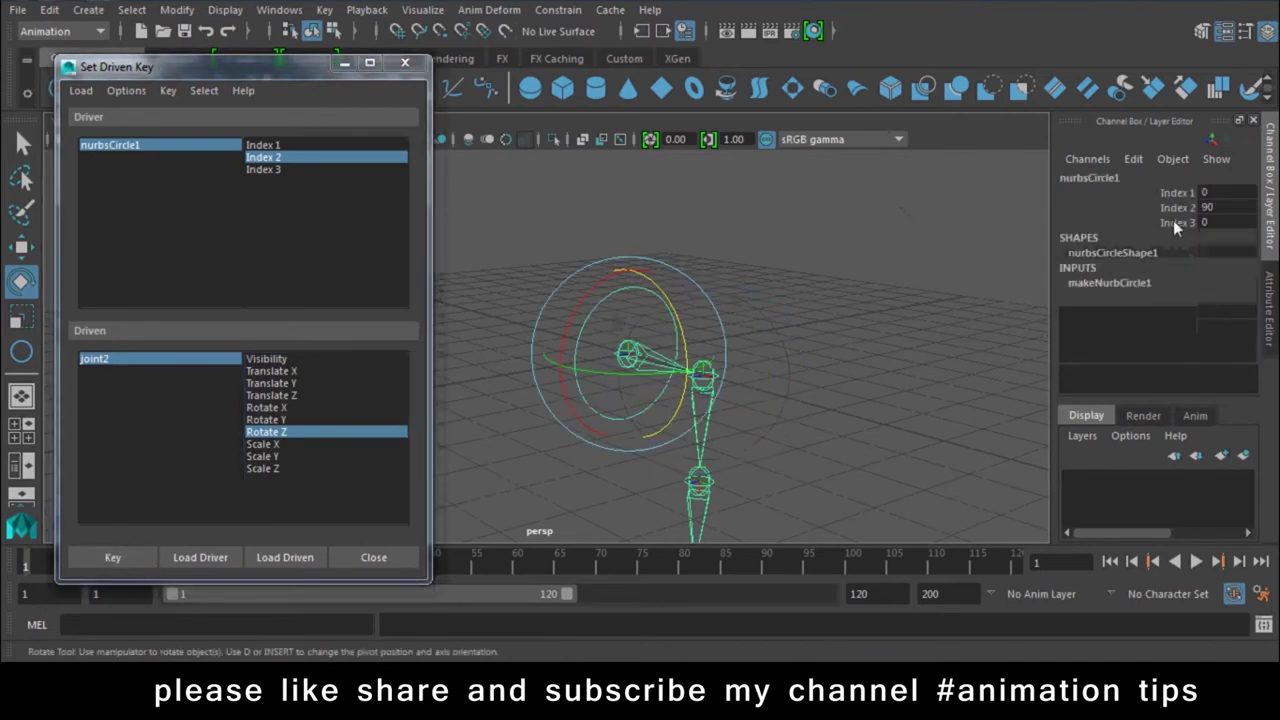
left_click(1176, 207)
mouse_move(163, 274)
middle_mouse_down()
mouse_move(658, 290)
mouse_move(763, 240)
middle_mouse_up()
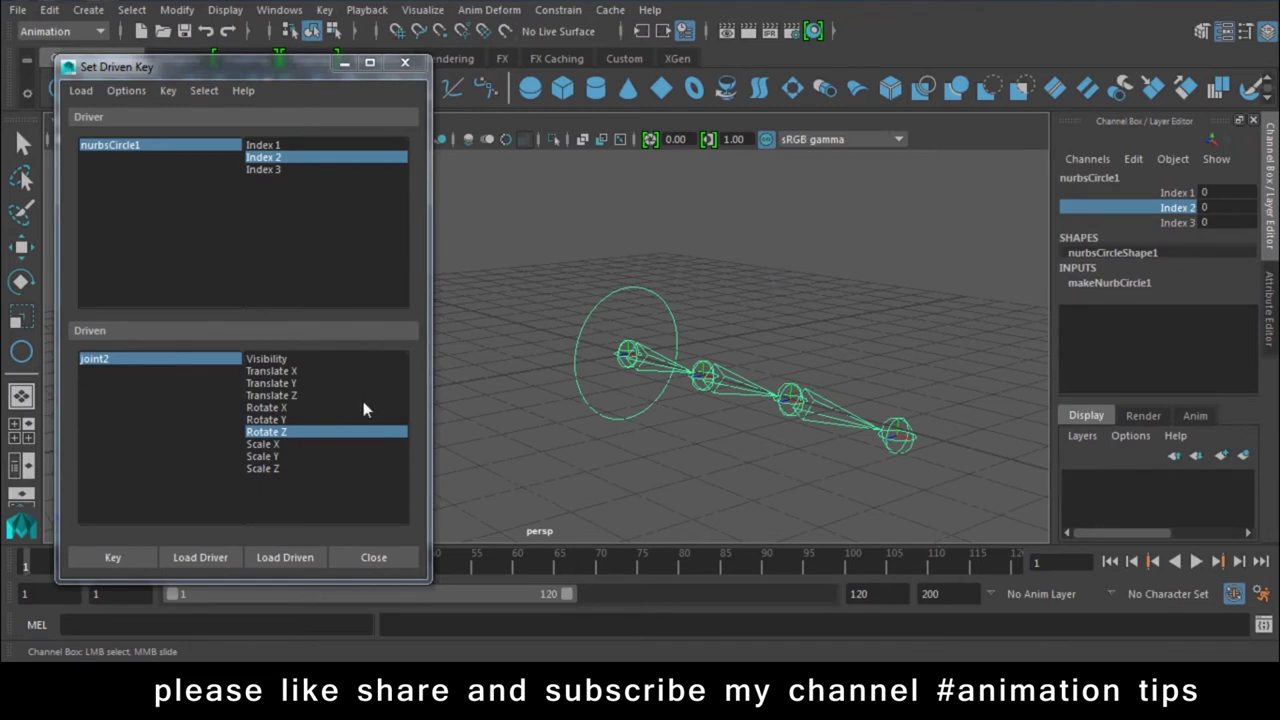
left_click(819, 397)
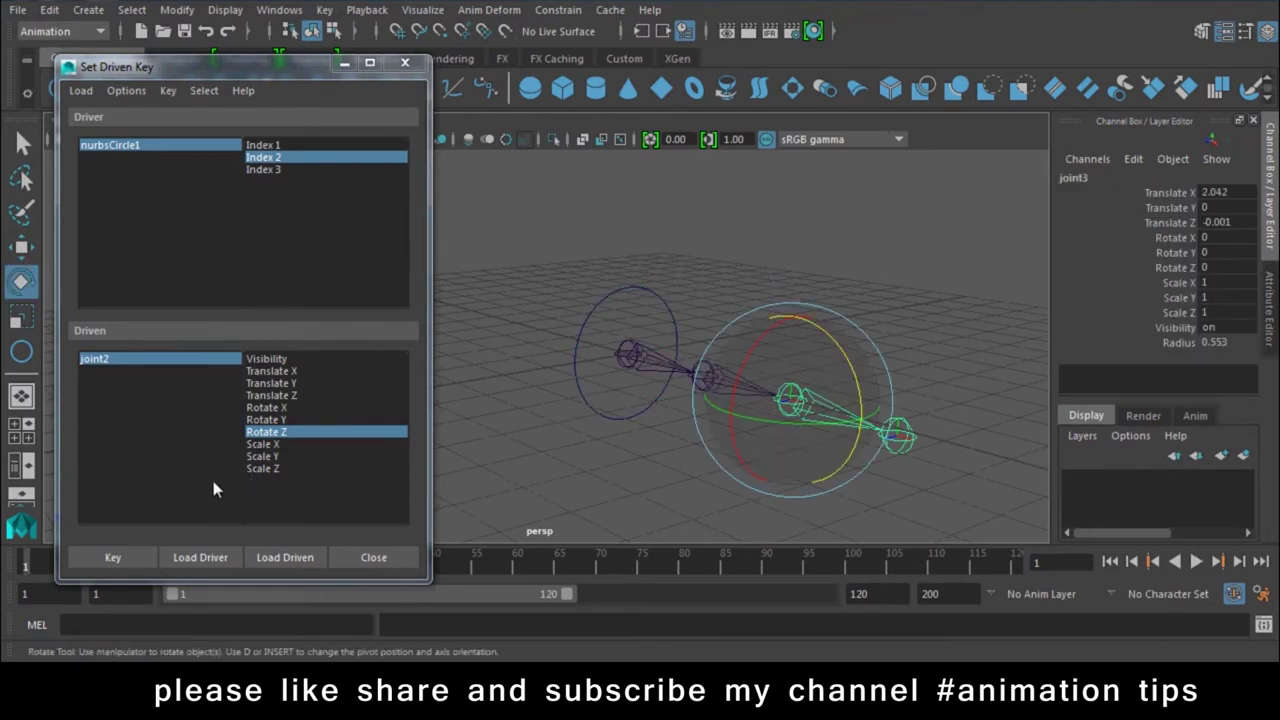
- Key joint3's rest Rotate Z as driven by the circle's Index 3
left_click(284, 170)
left_click(286, 557)
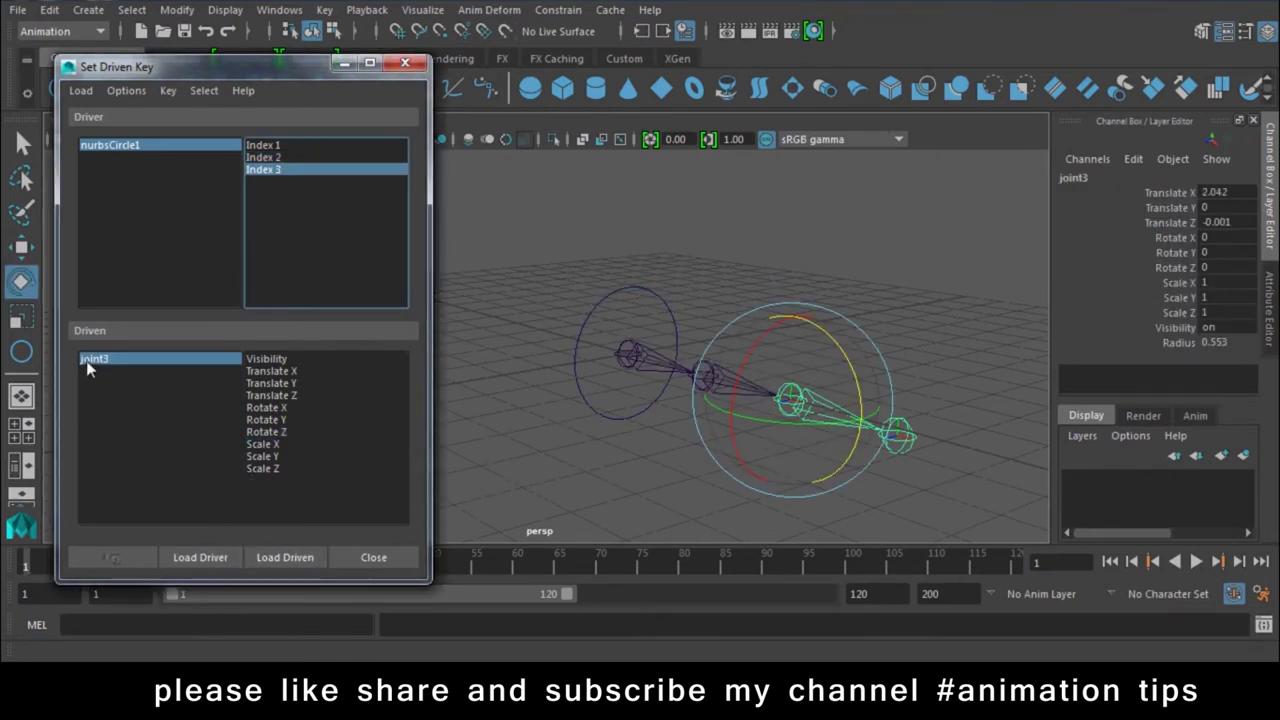
left_click(93, 359)
left_click(266, 431)
left_click(113, 557)
- With Index 3 at 90, set joint3's Rotate Z to -90 and record the driven key
left_click(596, 307)
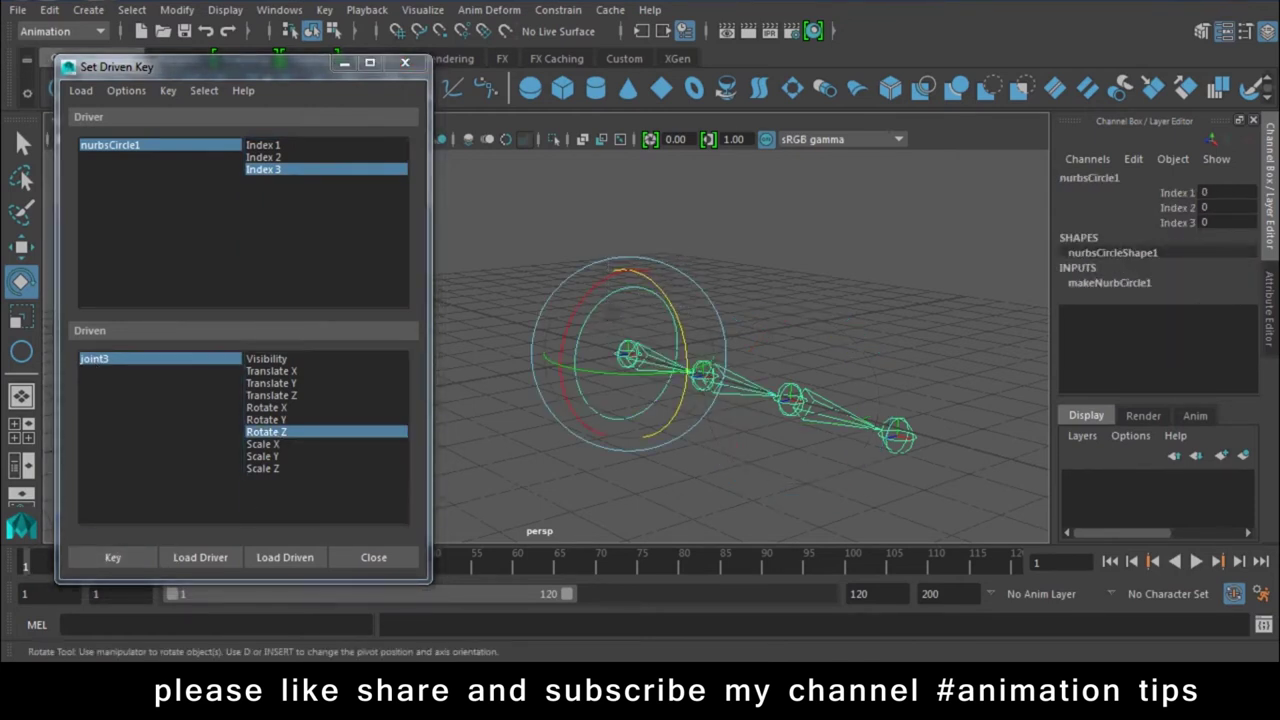
left_click(1172, 222)
middle_click_drag(1172, 222, 1240, 222)
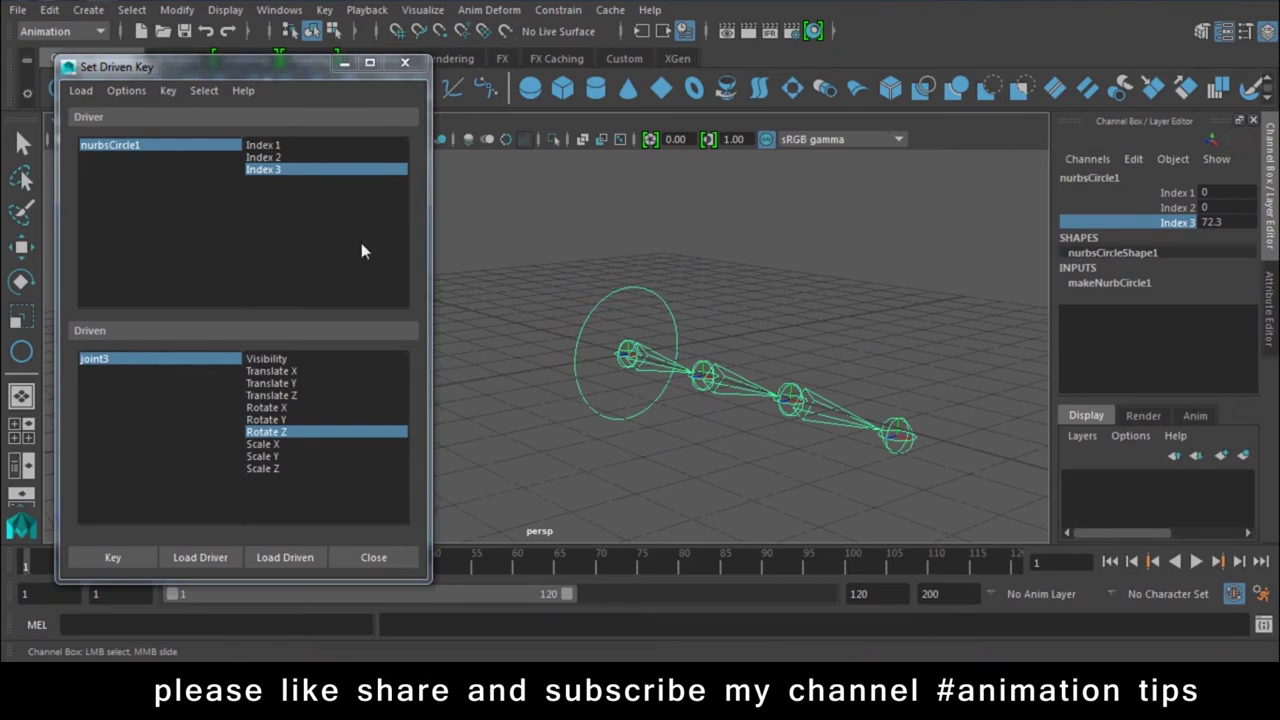
middle_click_drag(659, 203, 774, 226)
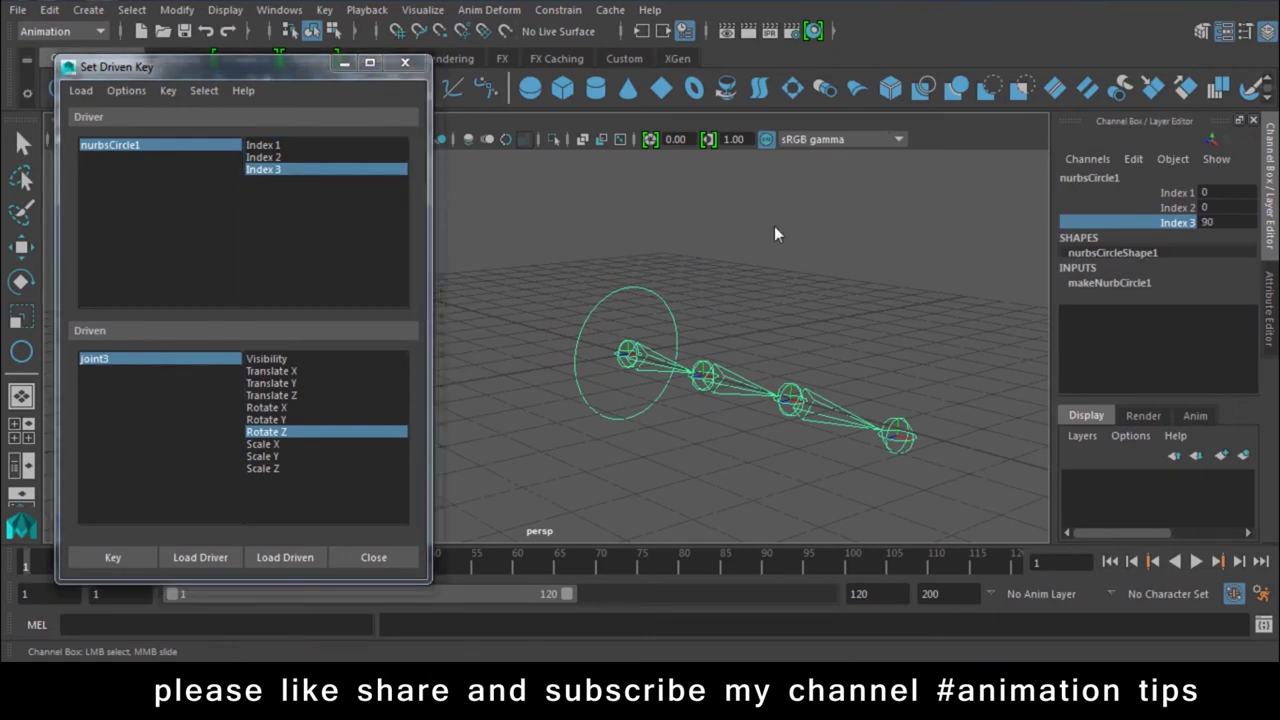
left_click(831, 402)
left_click(1168, 265)
middle_click_drag(778, 304, 1015, 350)
double_click(1248, 268)
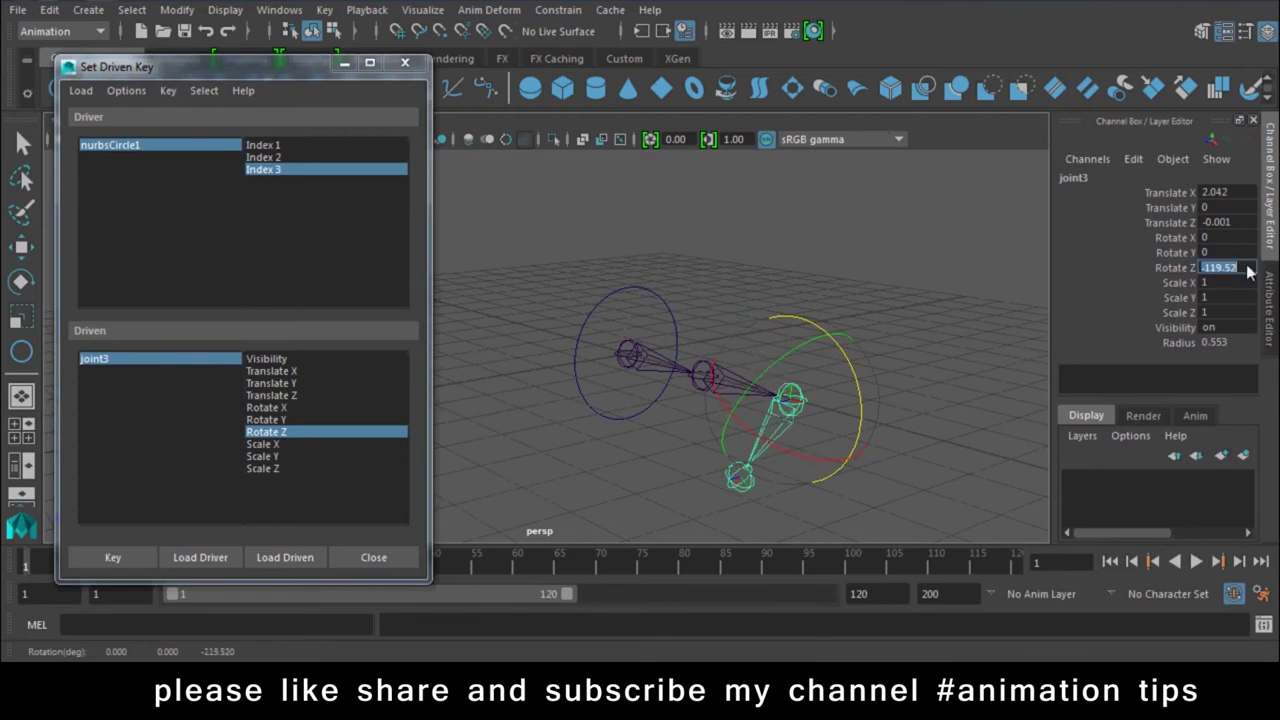
type("0")
key("Return")
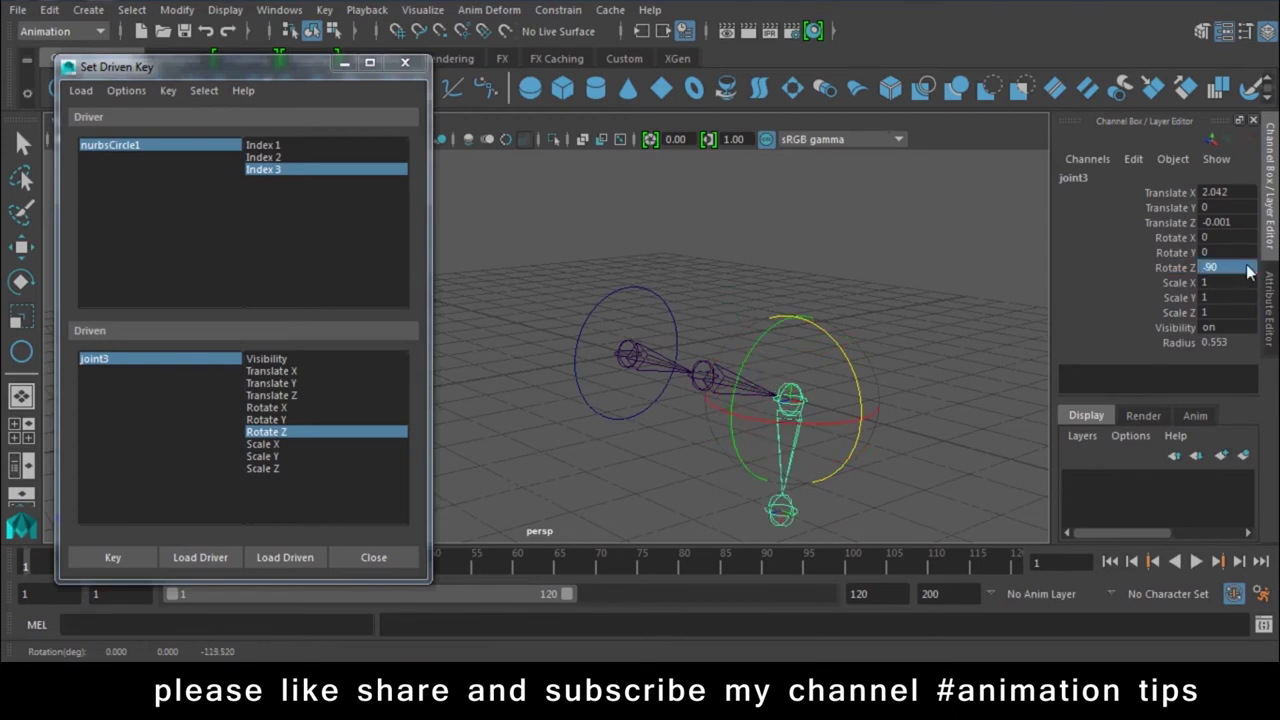
left_click(110, 556)
- Close the Set Driven Key window and set the circle's Index 3 back to 0
left_click(373, 557)
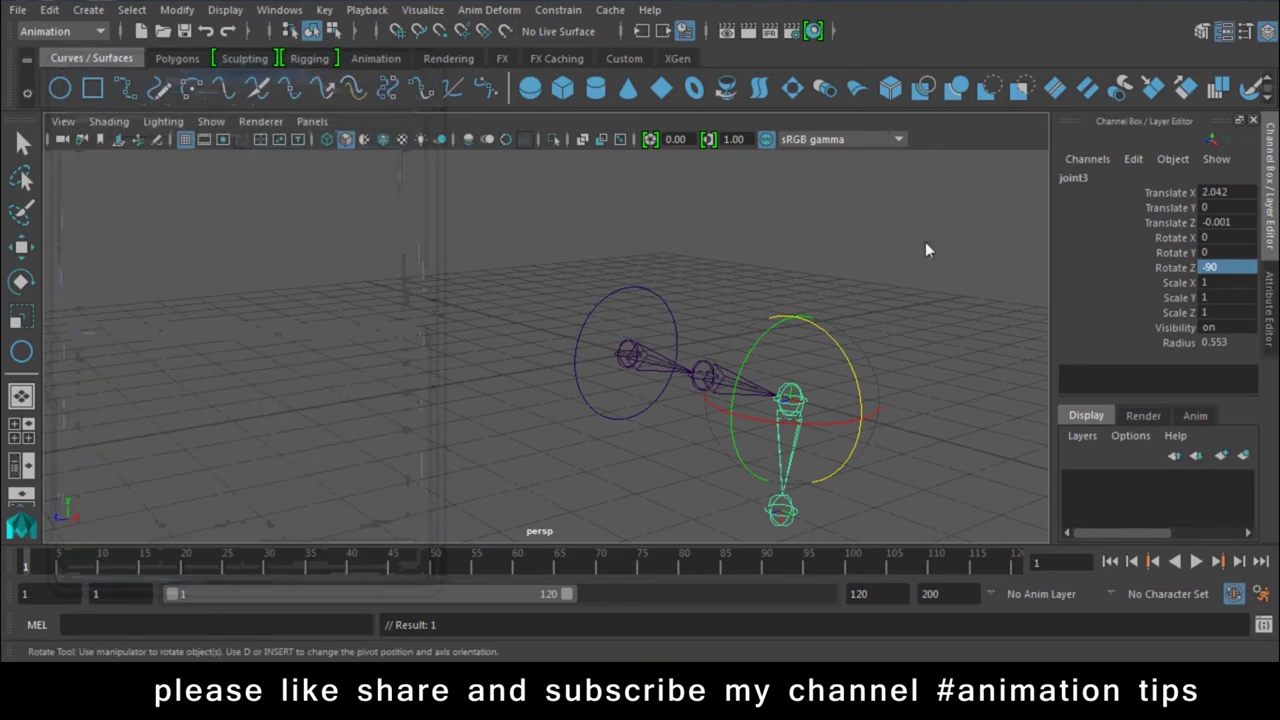
left_click(668, 318)
left_click(1212, 224)
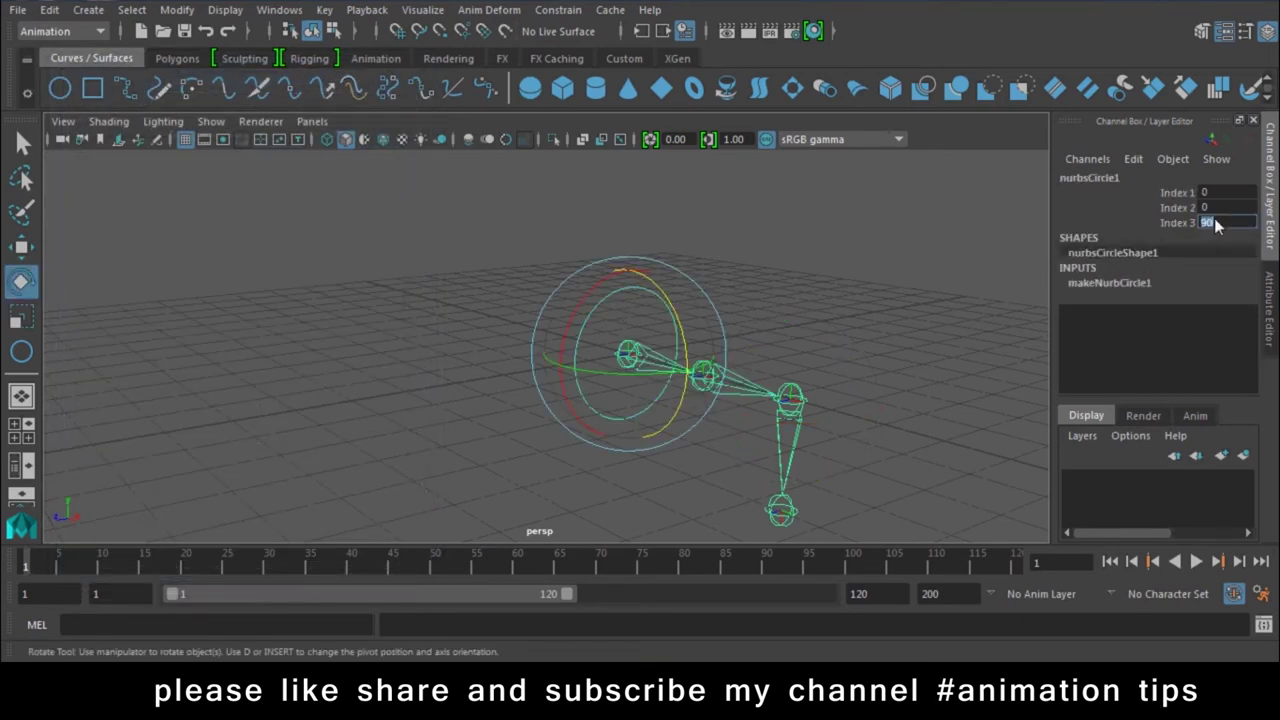
type("0")
key("Return")
left_click_drag(787, 392, 1036, 296, "alt")
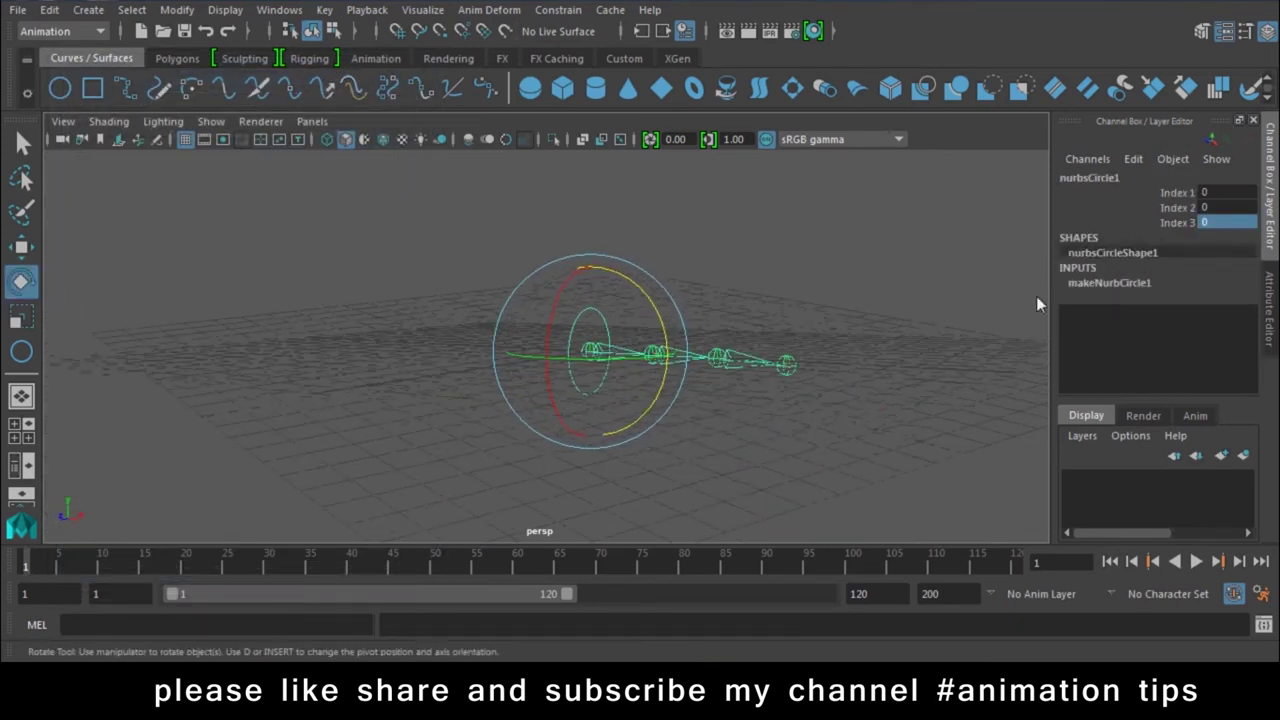
- Sweep Index 1, 2 and 3 together to test the curl, then reset them to 0
left_click_drag(1170, 193, 1181, 228)
middle_click_drag(567, 234, 1189, 342)
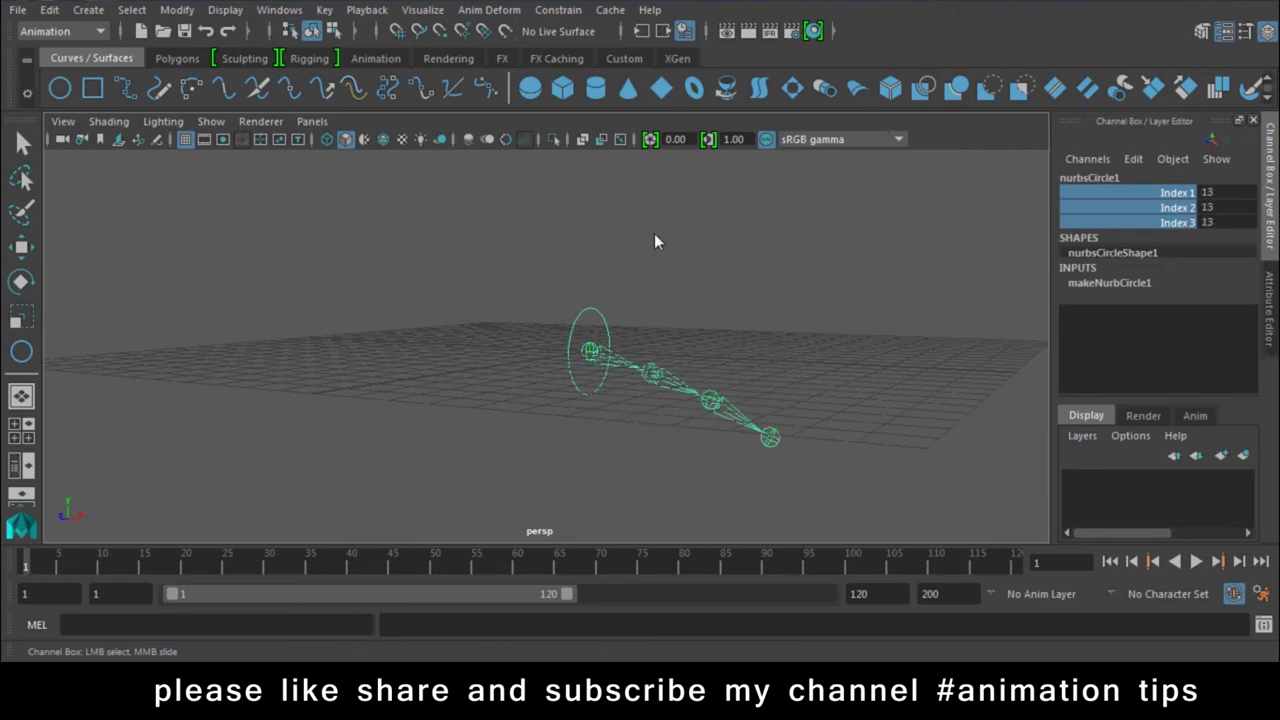
mouse_move(1189, 345)
middle_mouse_down()
mouse_move(594, 257)
mouse_move(660, 302)
mouse_move(253, 258)
middle_mouse_up()
left_click_drag(423, 391, 491, 391, "alt")
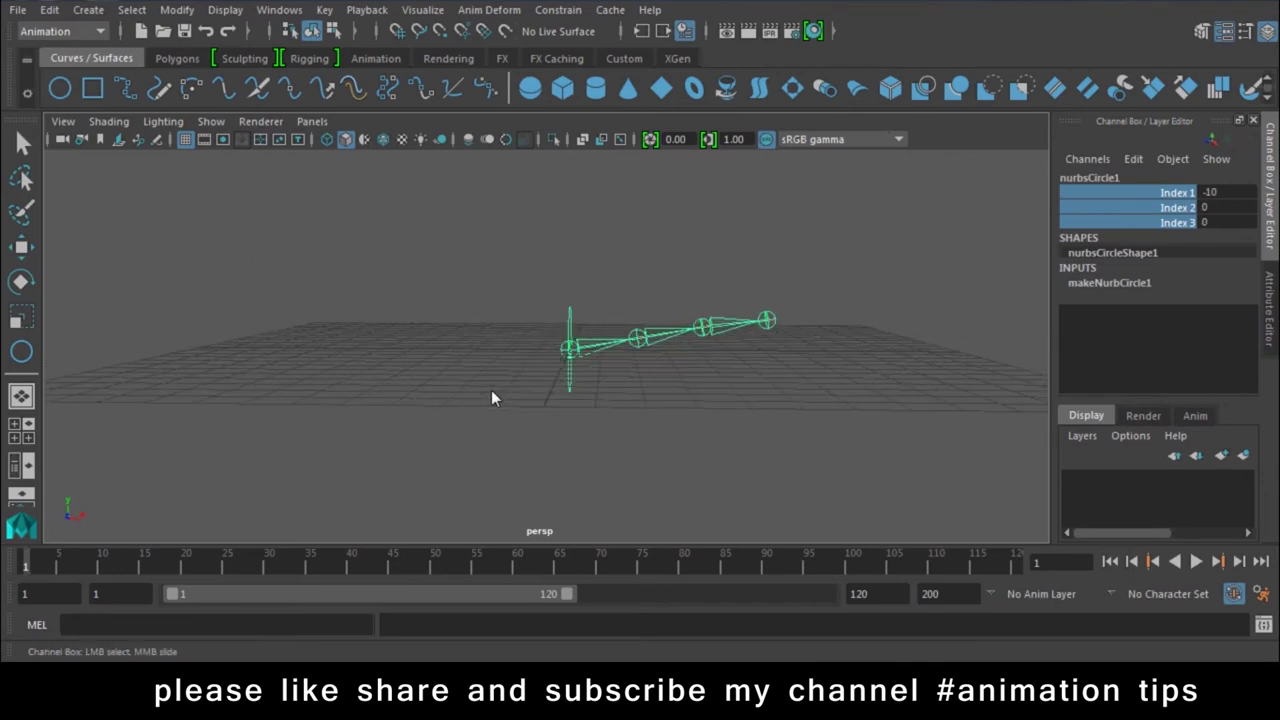
mouse_move(515, 360)
middle_mouse_down()
mouse_move(945, 425)
mouse_move(437, 375)
mouse_move(900, 380)
mouse_move(180, 313)
mouse_move(1141, 513)
mouse_move(1019, 512)
mouse_move(409, 400)
mouse_move(117, 306)
mouse_move(1248, 497)
middle_mouse_up()
key("ctrl+z")
key("ctrl+z")
left_click_drag(1217, 204, 1217, 244)
left_click_drag(1185, 192, 1177, 223)
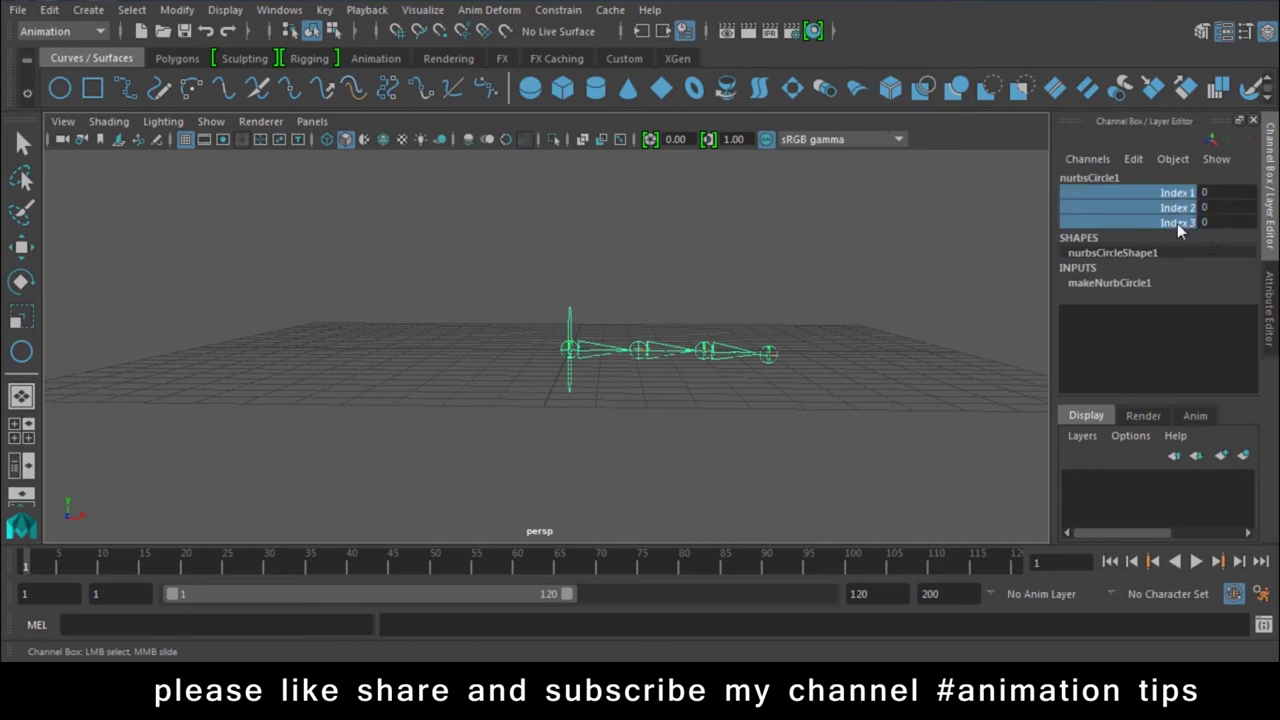
- Key Index 1–3 at 0 on frame 1 and turn on Auto Key
right_click(1177, 223)
left_click(1115, 14)
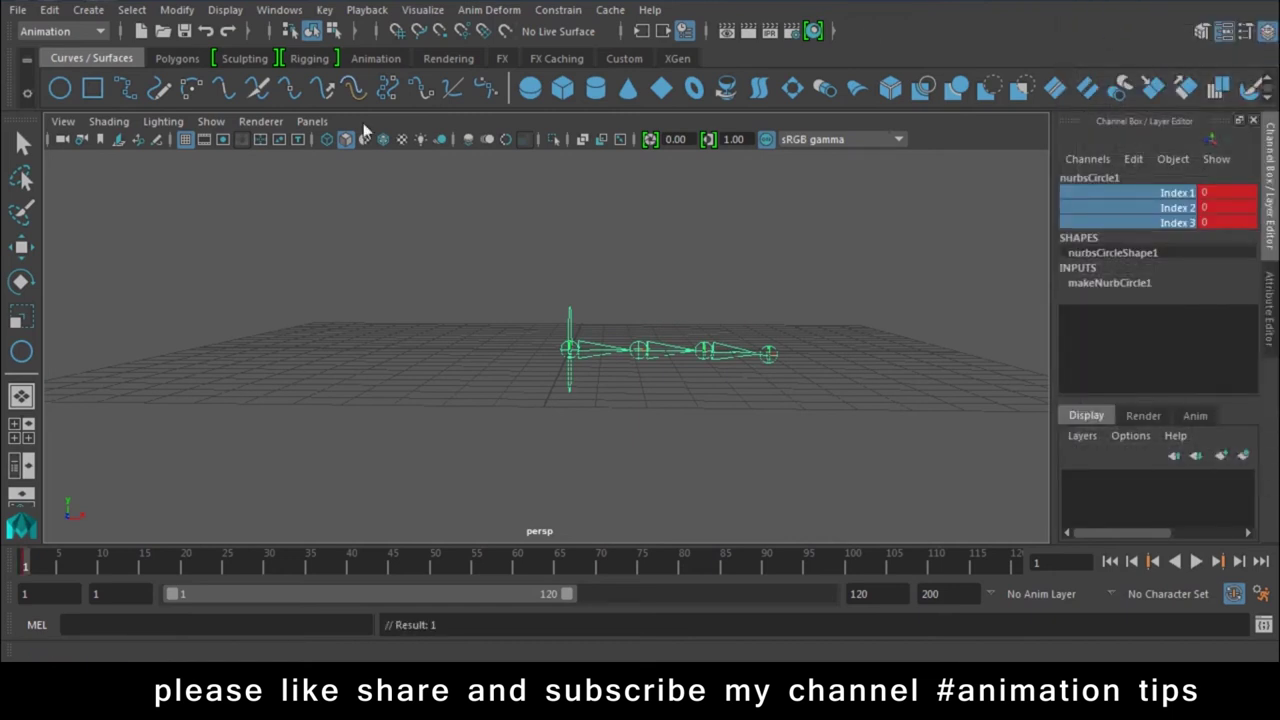
left_click(1234, 594)
- At frame 20, set Index 1–3 to 26.1, 68.3 and 90, then return to frame 1
key("alt+v")
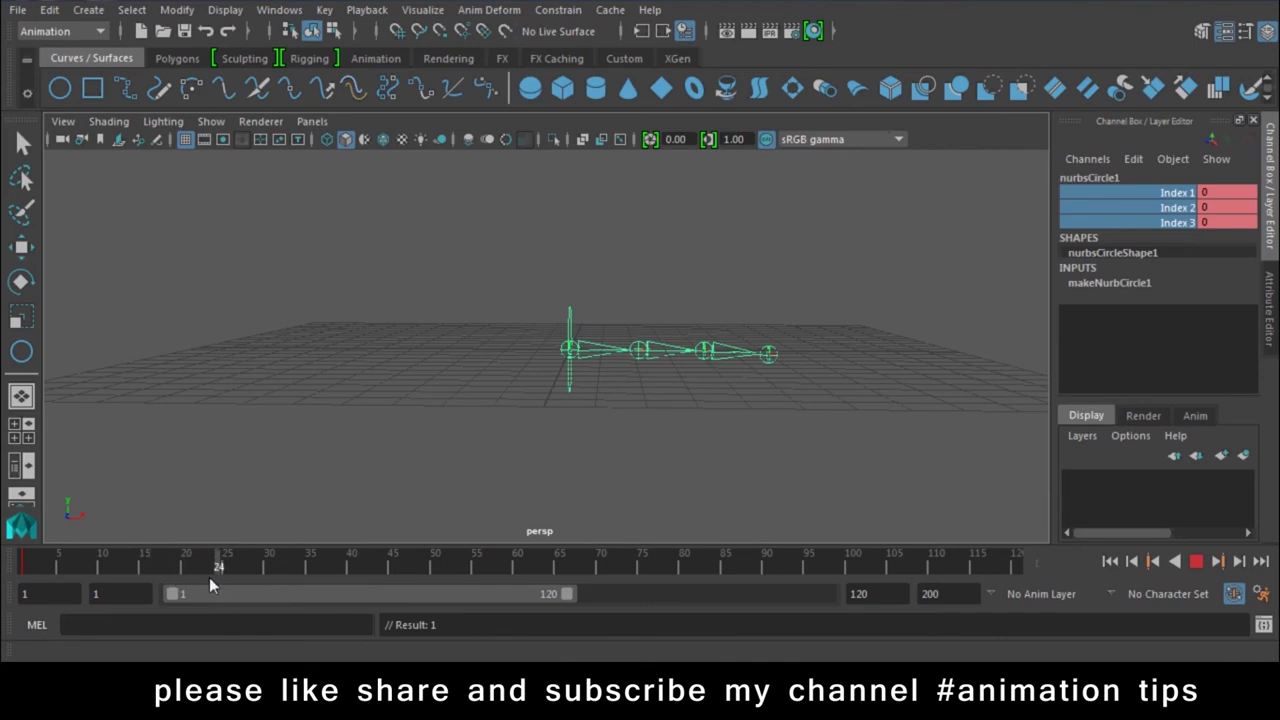
key("alt+v")
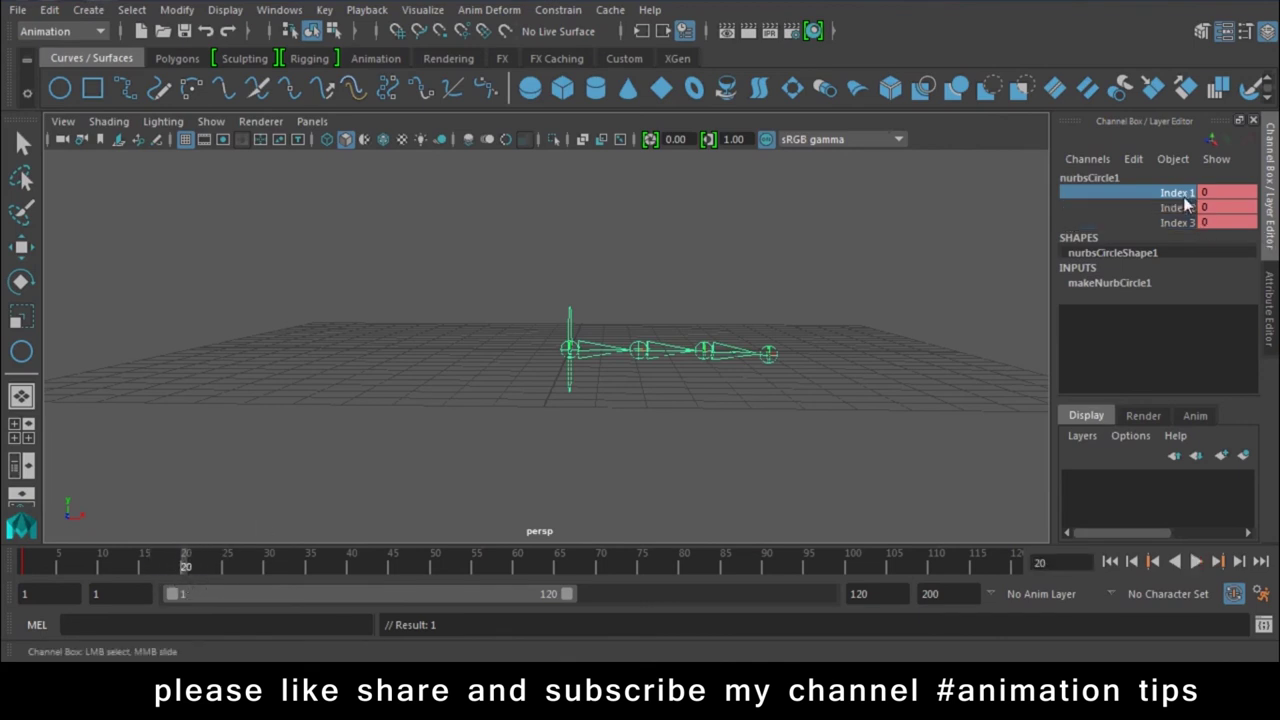
middle_click_drag(606, 266, 800, 314)
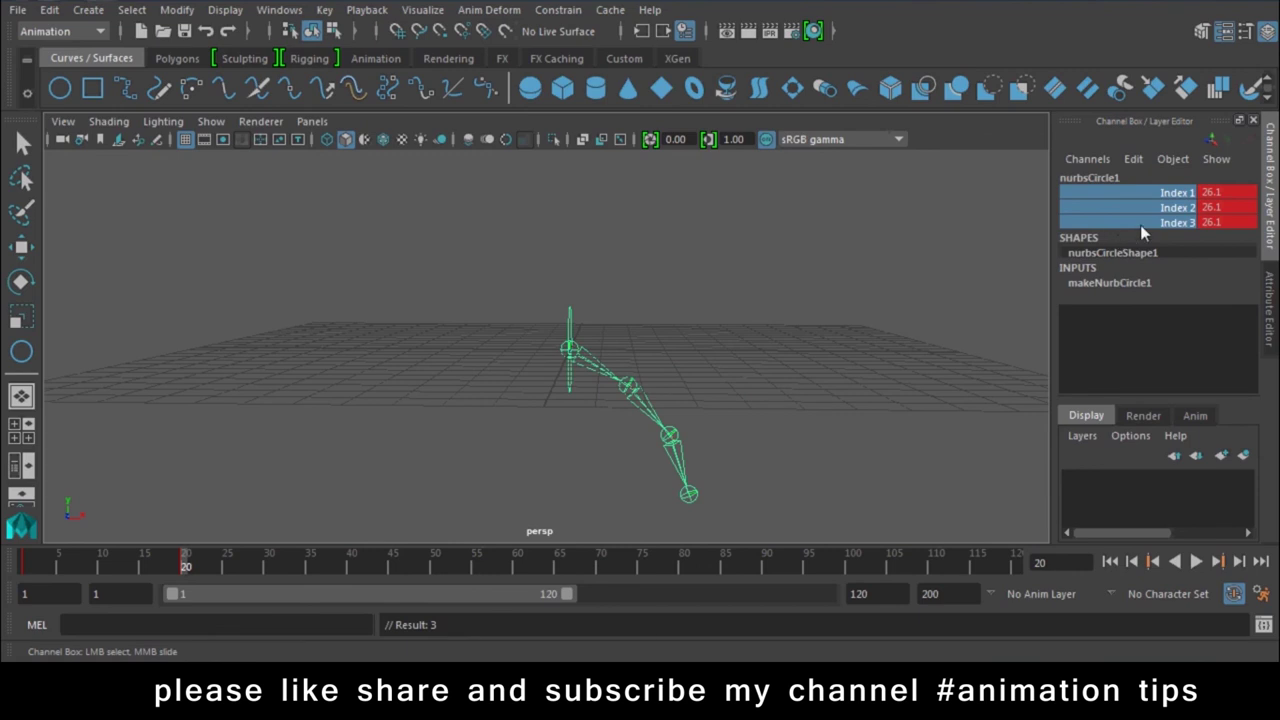
left_click_drag(1175, 207, 1179, 226)
middle_click_drag(576, 275, 813, 319)
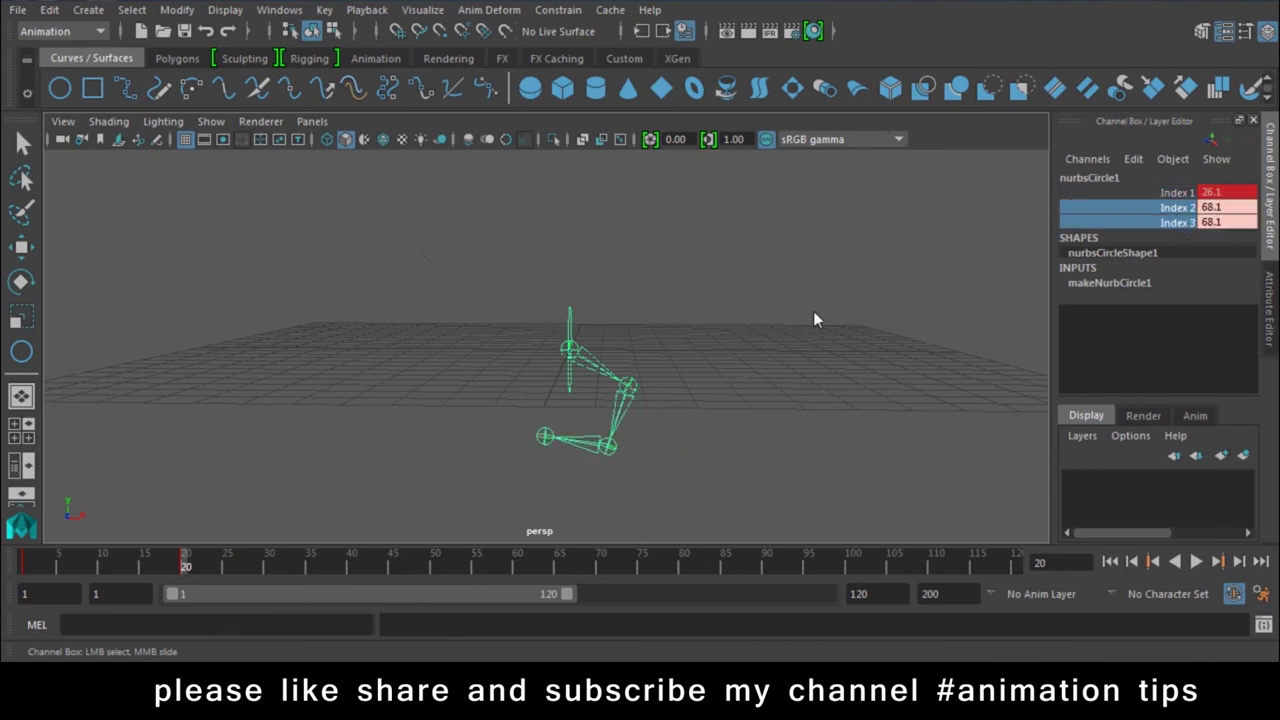
left_click(1175, 222)
middle_click_drag(400, 280, 372, 307)
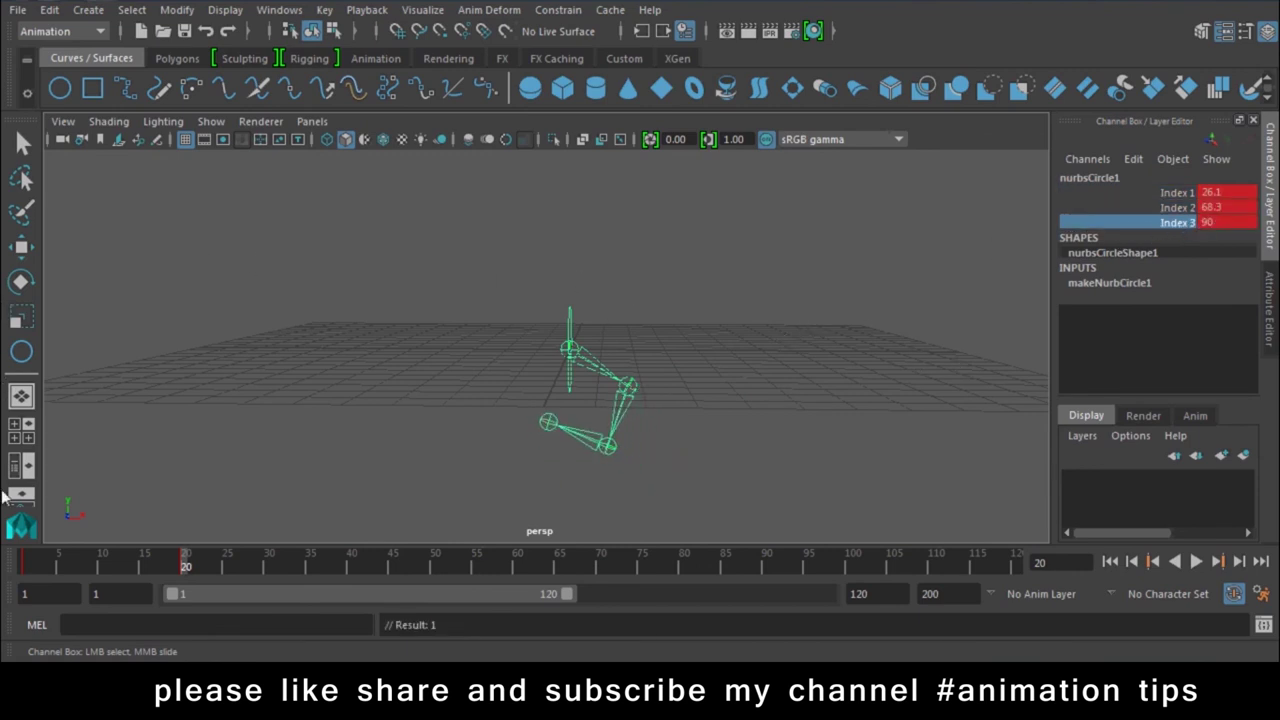
left_click_drag(133, 560, 25, 560)
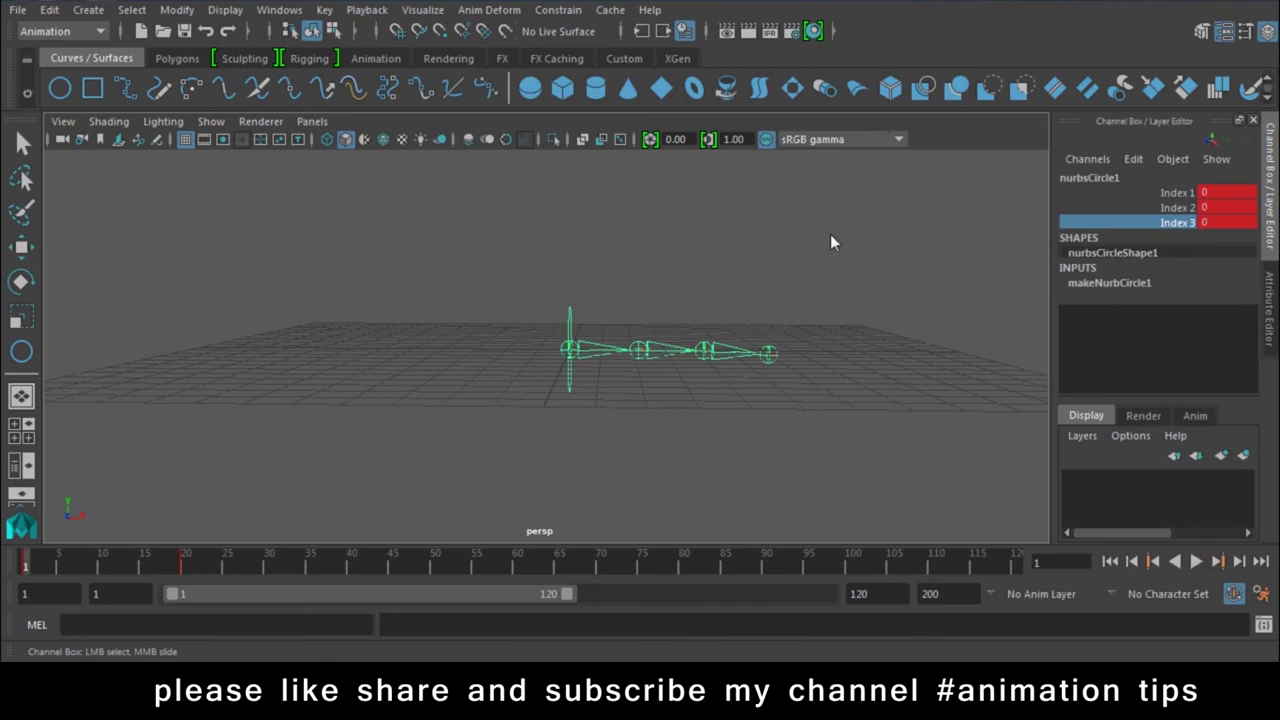
- Deselect everything and play the animation forward to watch the chain curl
left_click(830, 234)
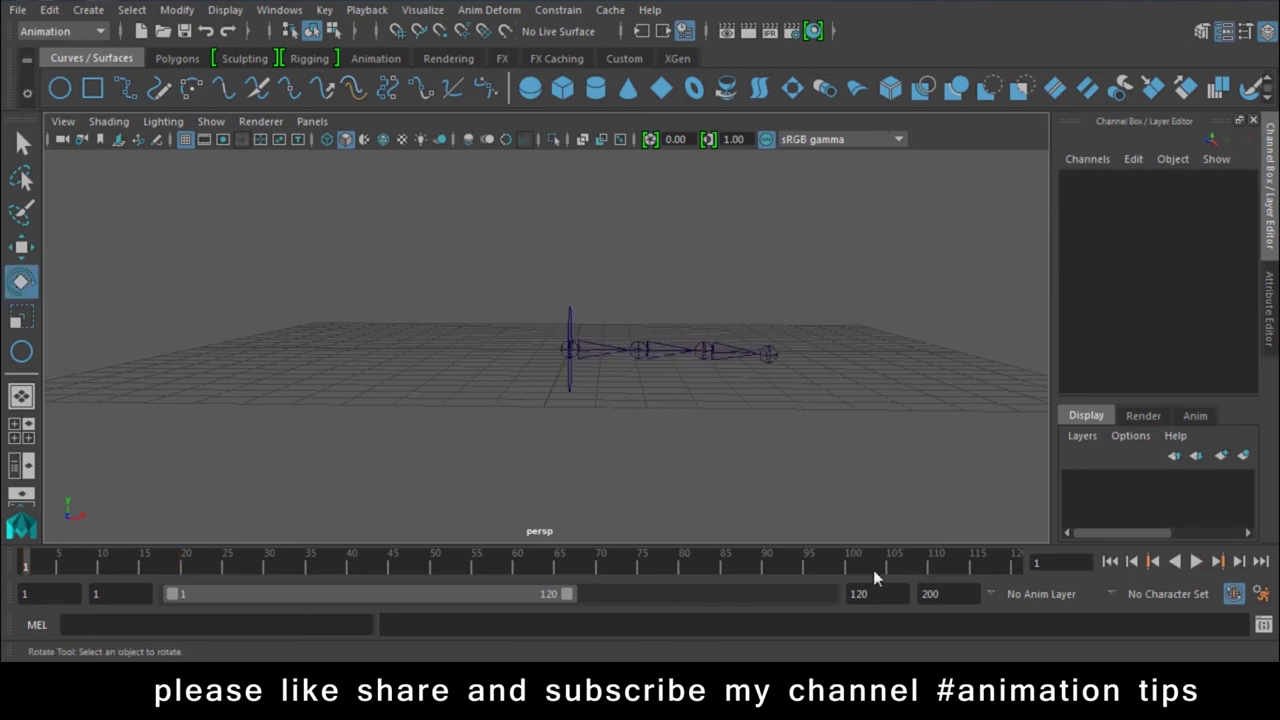
left_click(1196, 563)
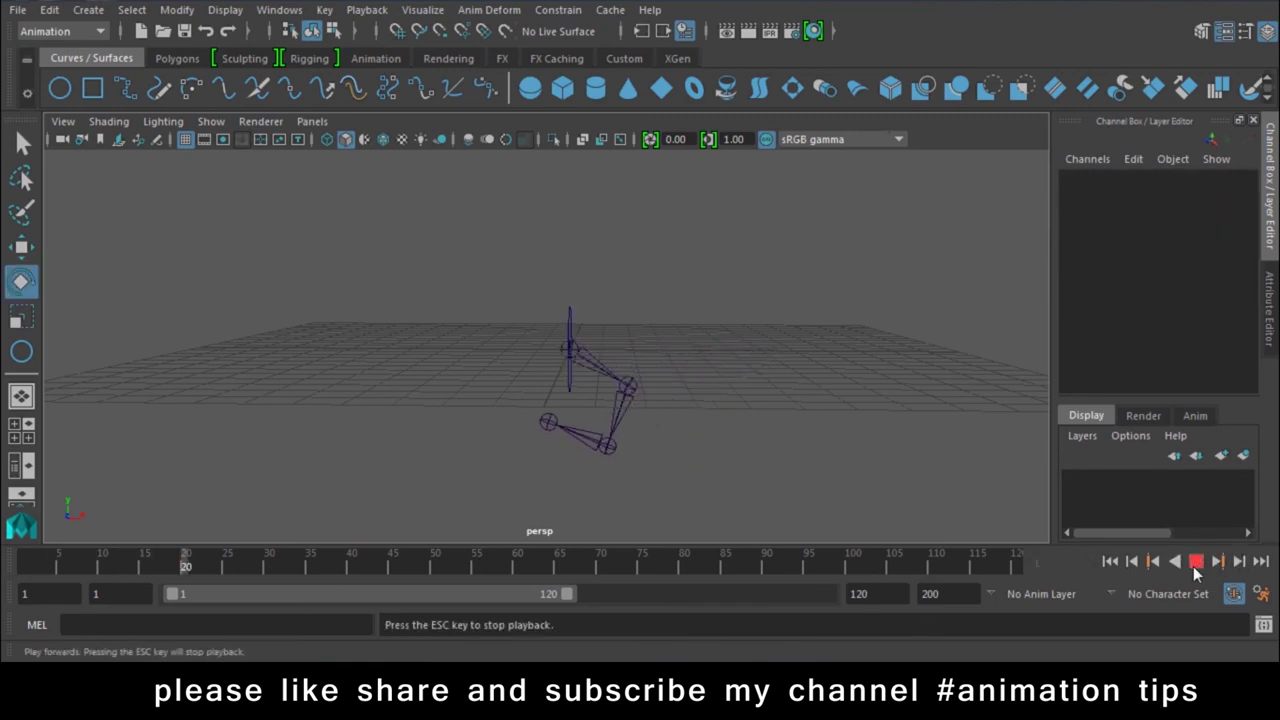